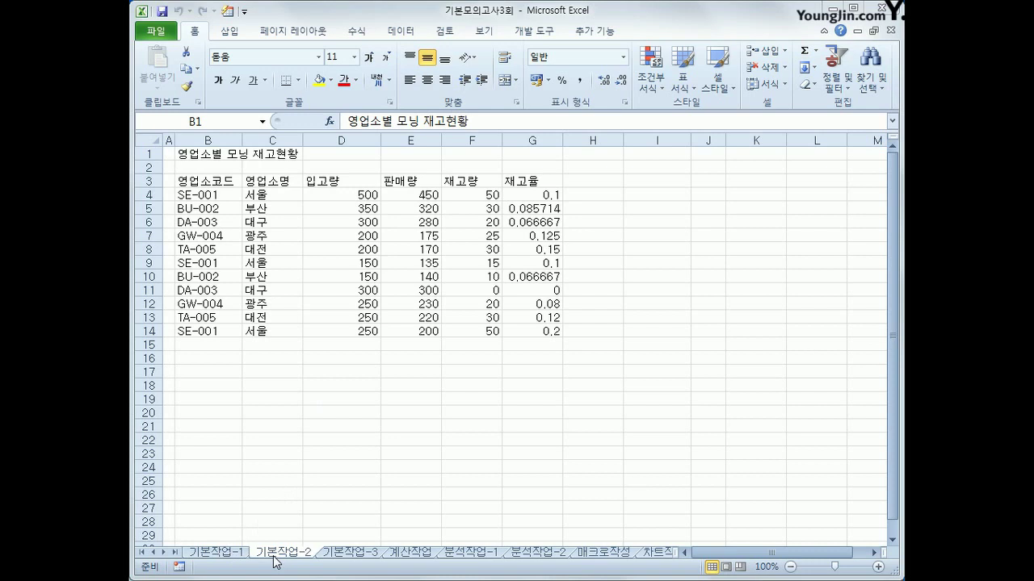
# - Merge the title range B1:G1 and set its horizontal text alignment to centre (가운데)
pyautogui.click(216, 158)
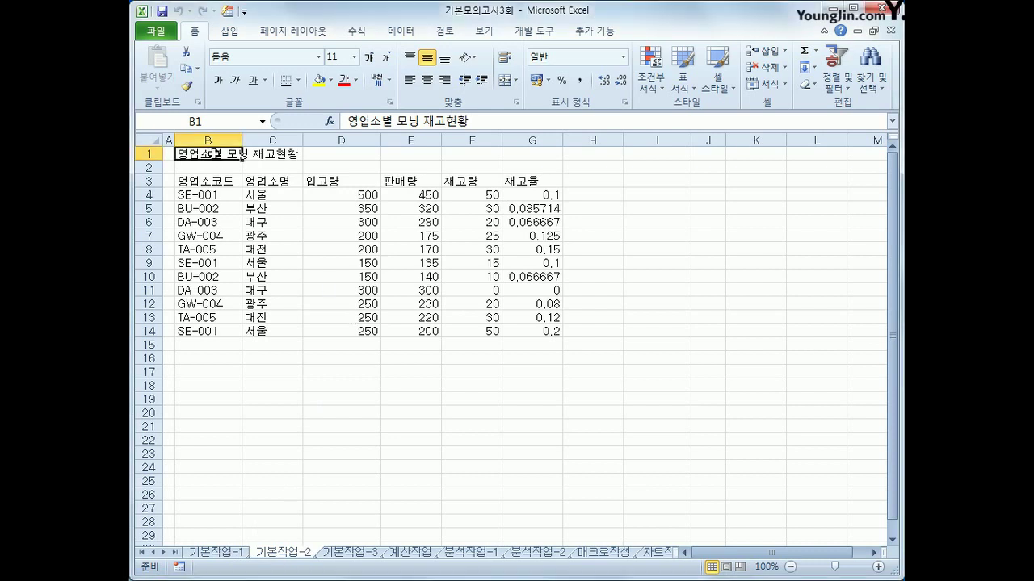
pyautogui.moveTo(206, 156); pyautogui.dragTo(504, 147)
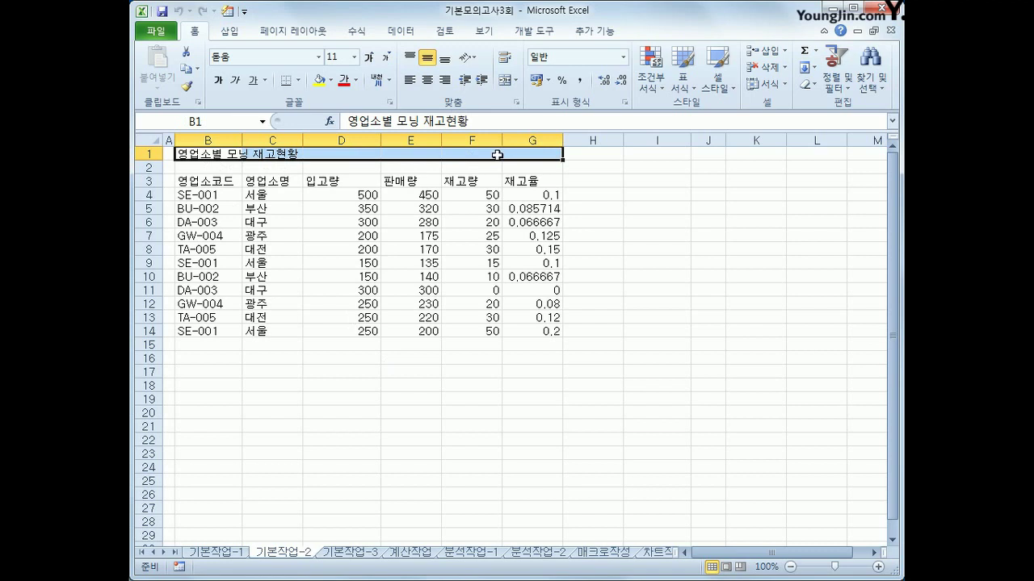
pyautogui.rightClick(500, 154)
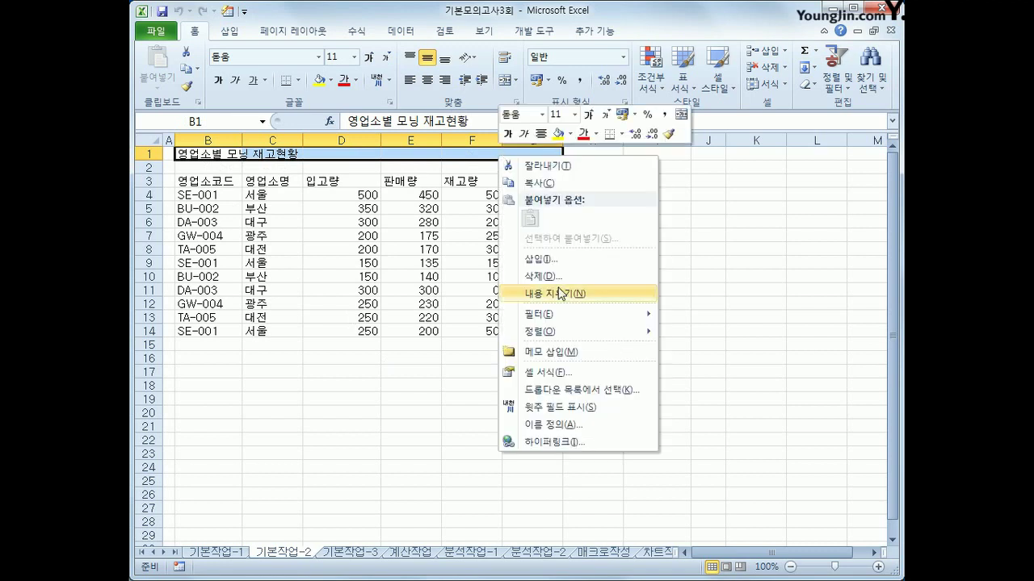
pyautogui.click(564, 374)
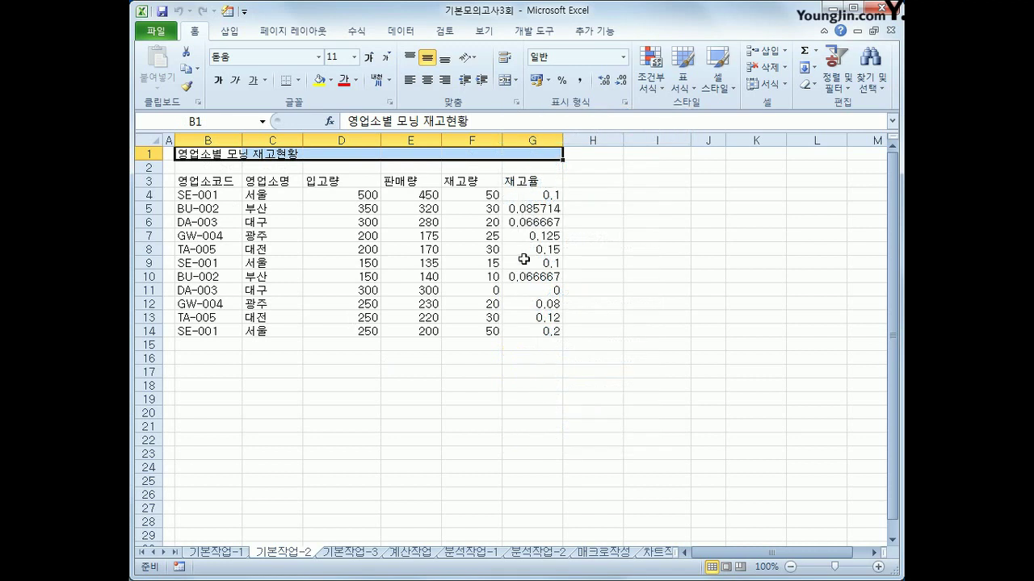
pyautogui.moveTo(474, 213); pyautogui.dragTo(434, 152)
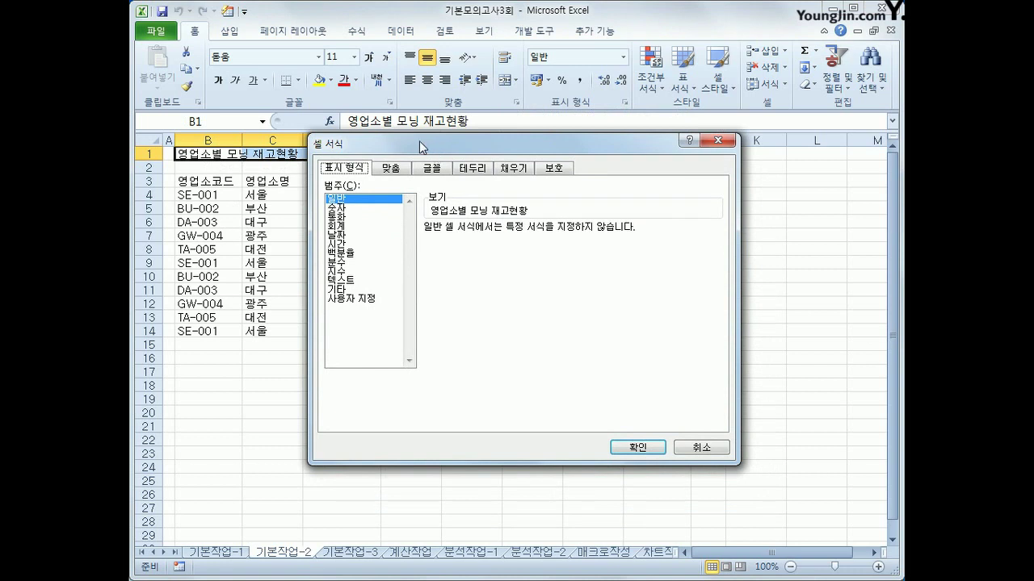
pyautogui.click(398, 170)
pyautogui.click(408, 215)
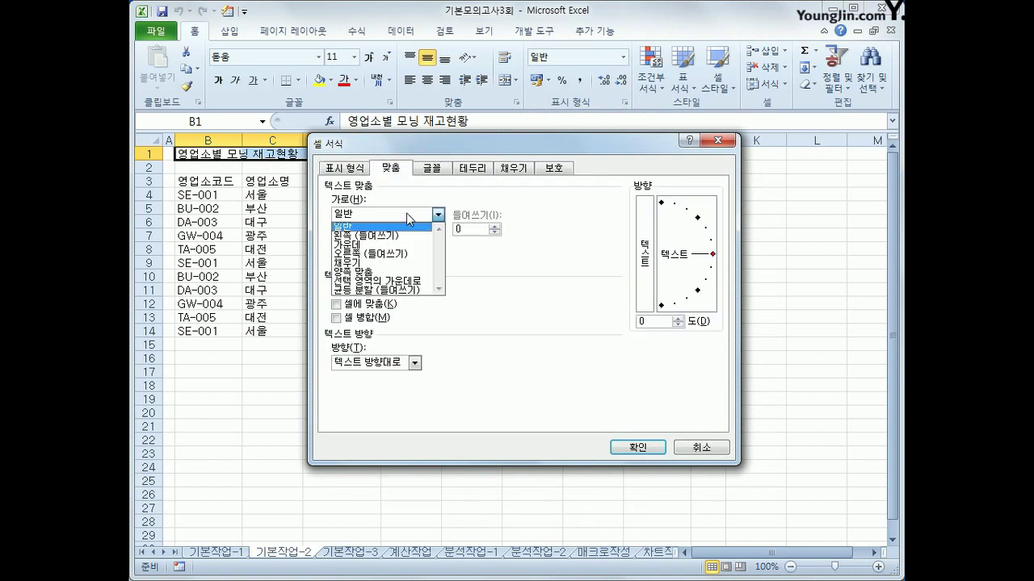
pyautogui.click(405, 250)
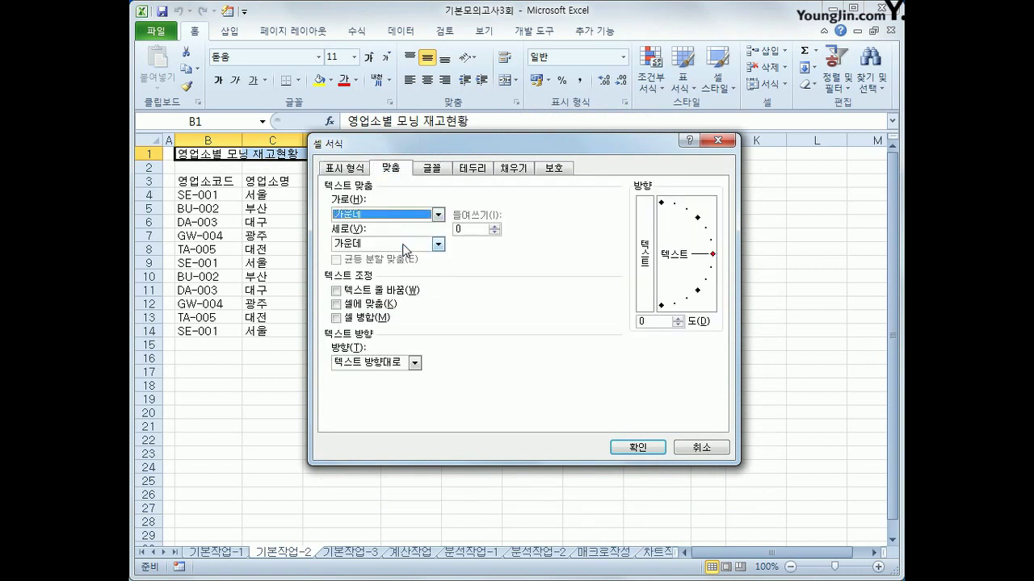
pyautogui.click(380, 319)
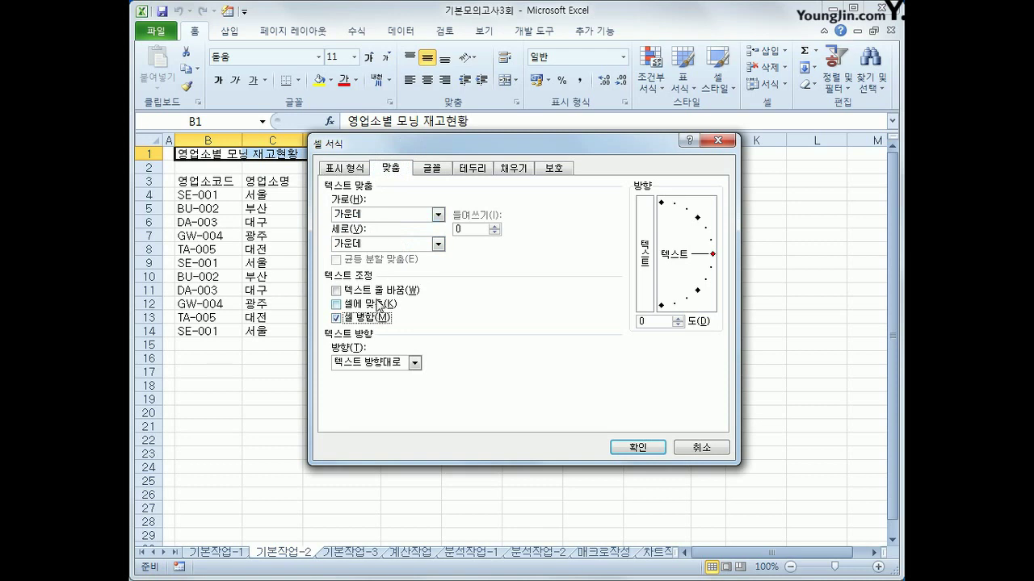
# - Format the title text as 바탕체, size 16, bold (굵게), with a single underline (실선), and apply the cell formatting
pyautogui.click(434, 168)
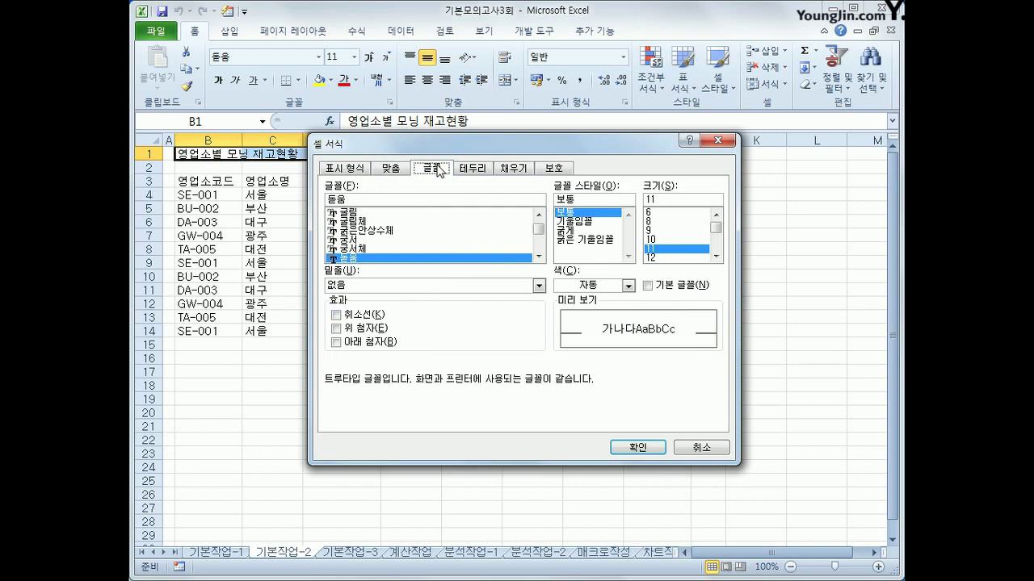
pyautogui.click(539, 257)
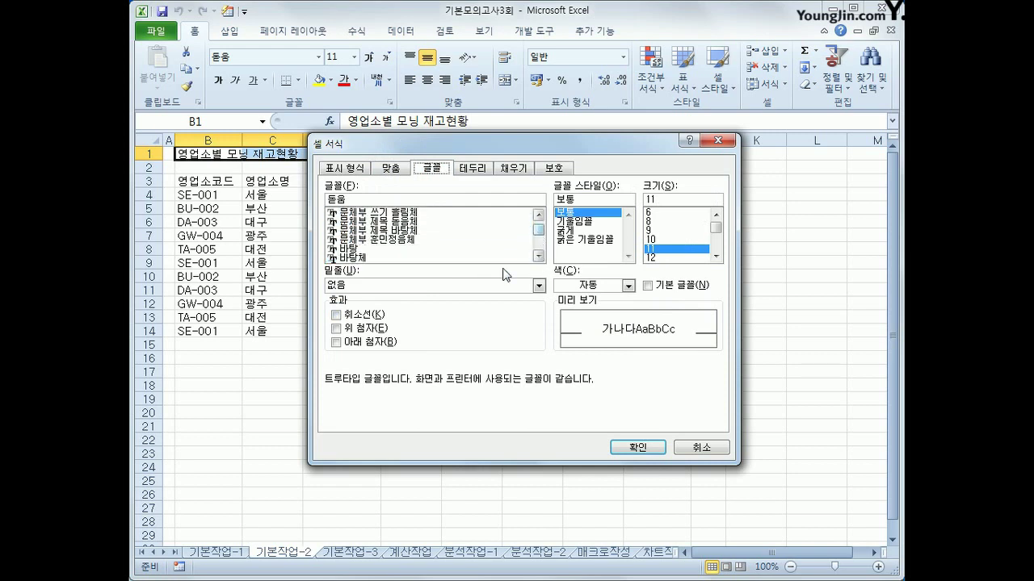
pyautogui.click(410, 258)
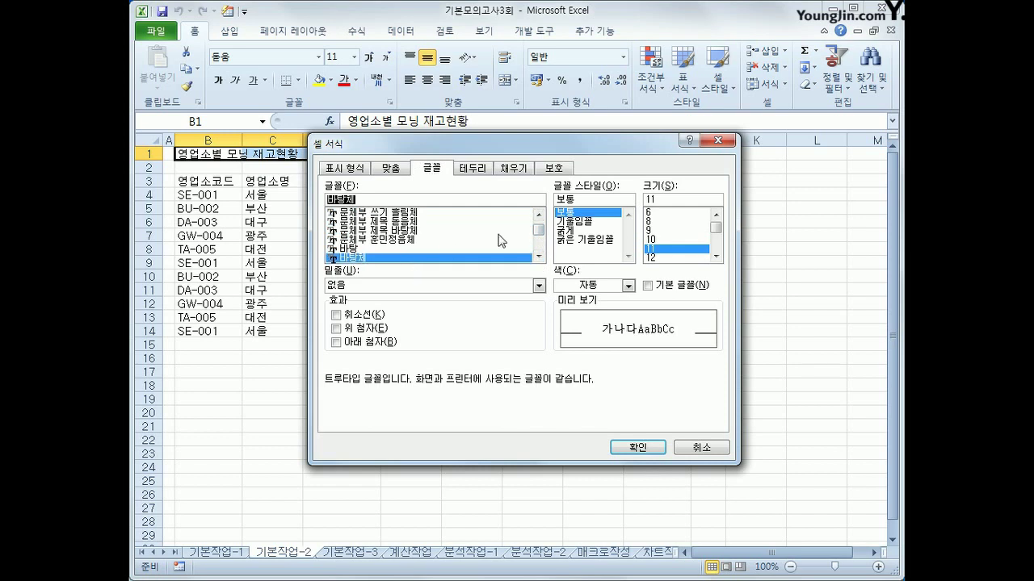
pyautogui.click(716, 256)
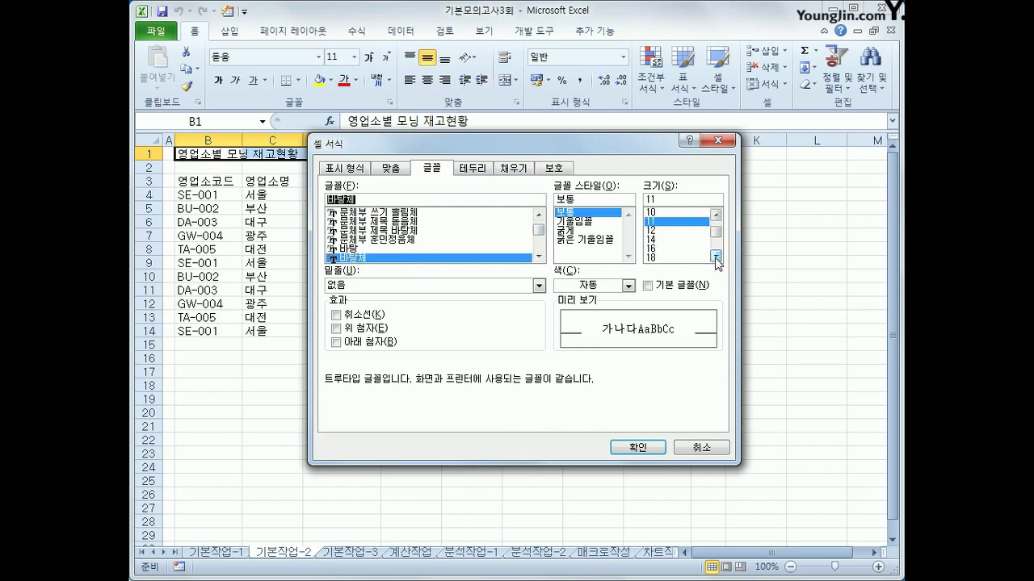
pyautogui.click(675, 249)
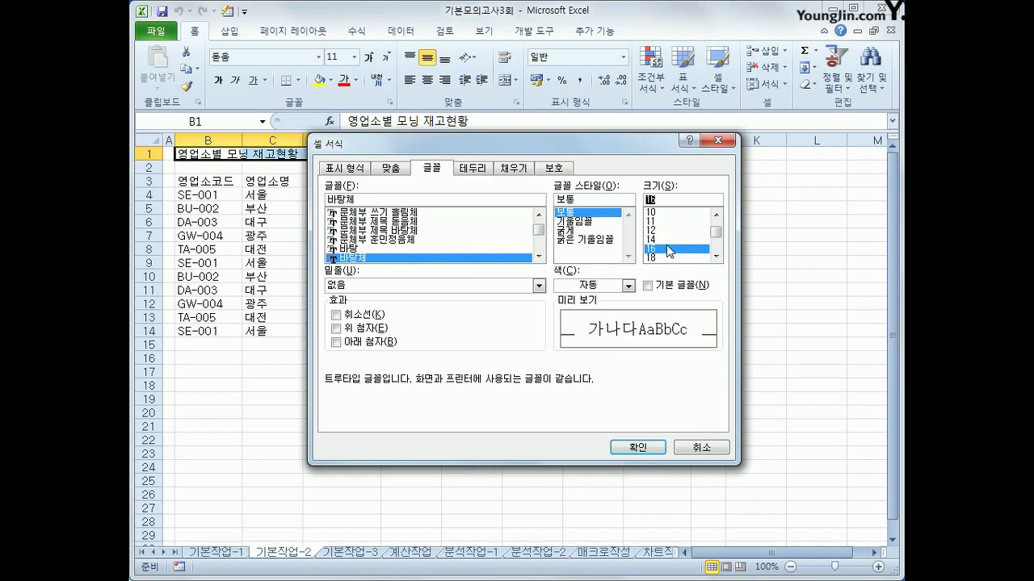
pyautogui.click(568, 231)
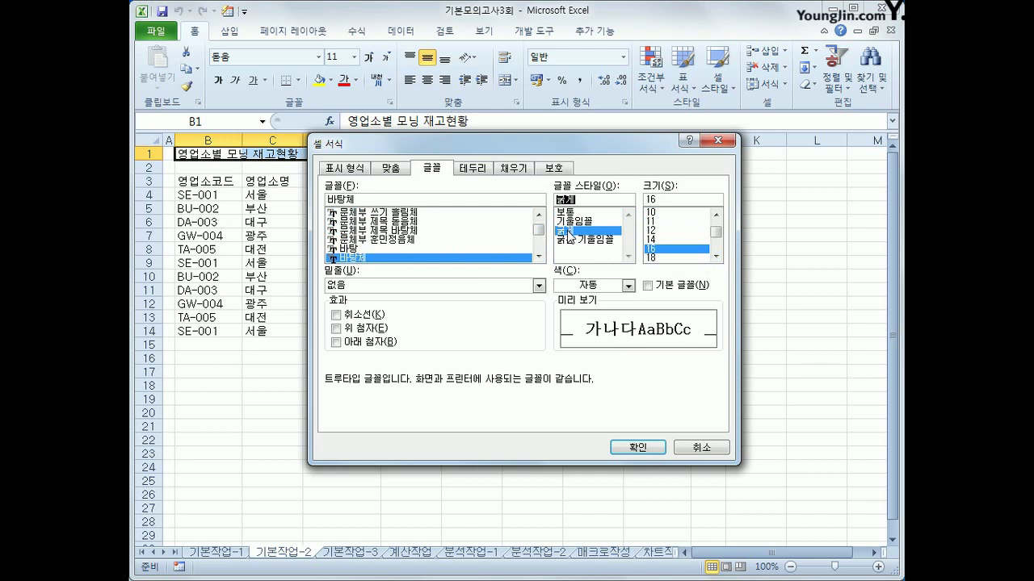
pyautogui.click(387, 284)
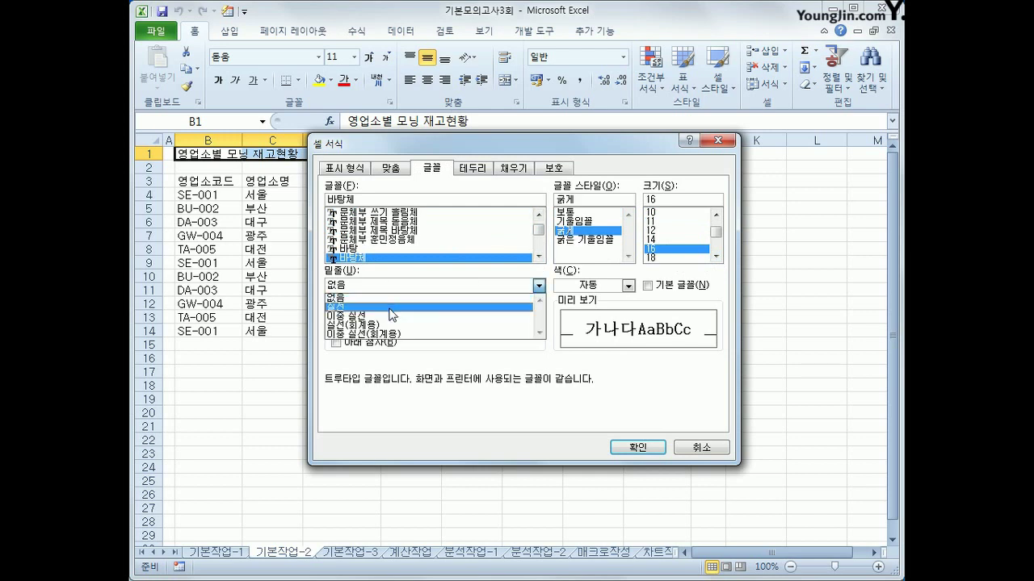
pyautogui.click(390, 308)
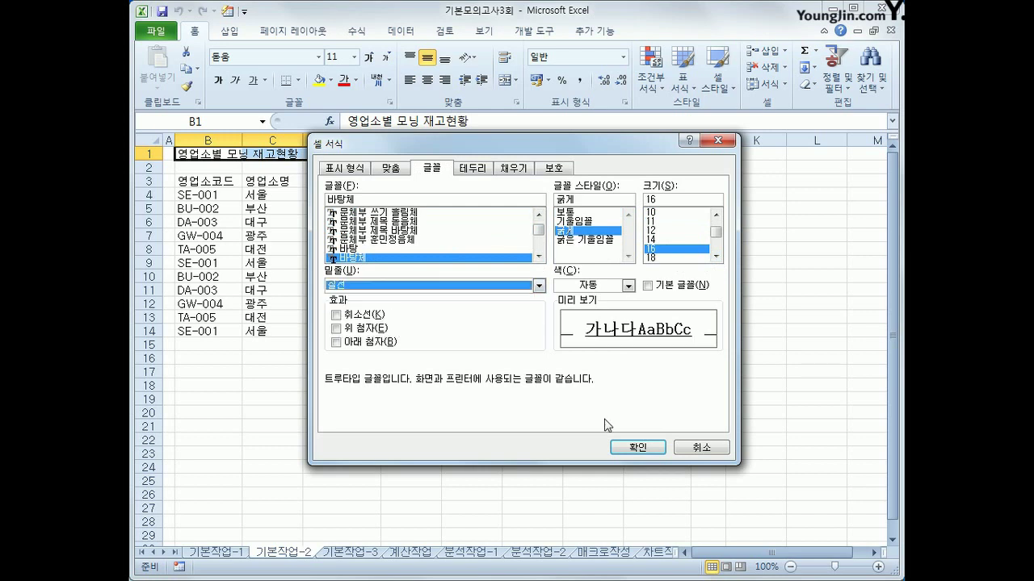
pyautogui.click(625, 447)
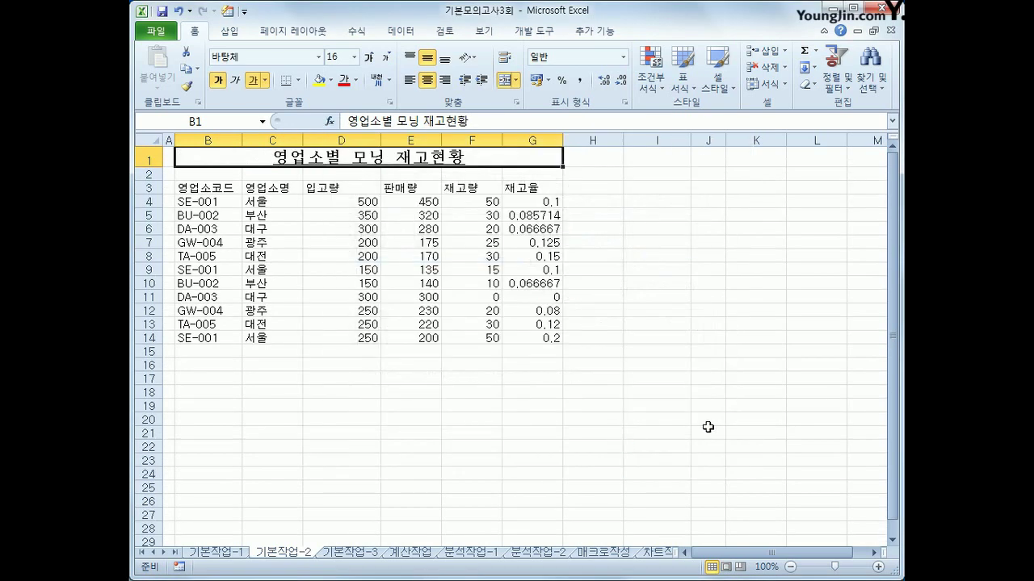
pyautogui.click(707, 427)
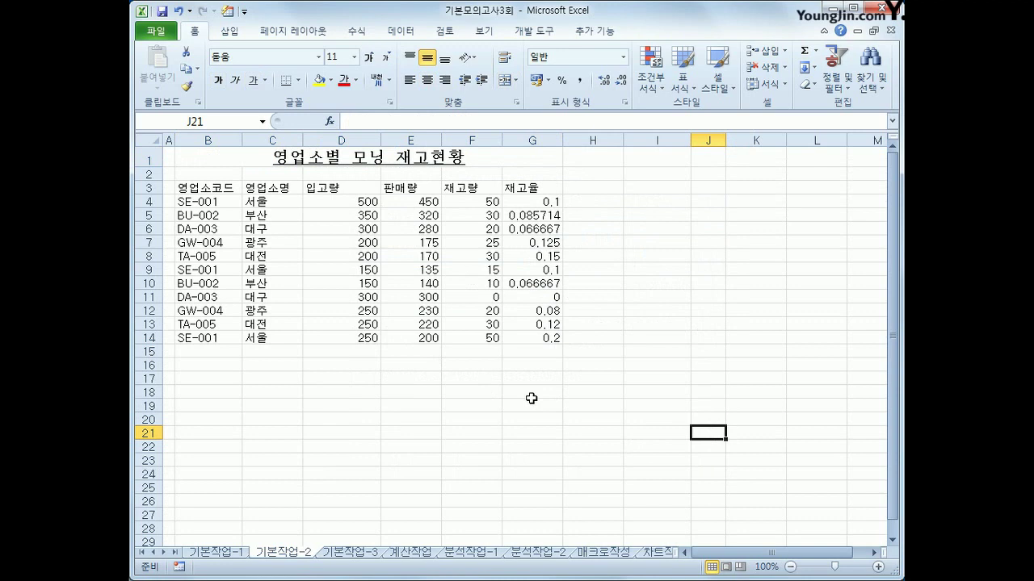
# - Insert the special character ◈ at the beginning of the title in B1
pyautogui.click(394, 157)
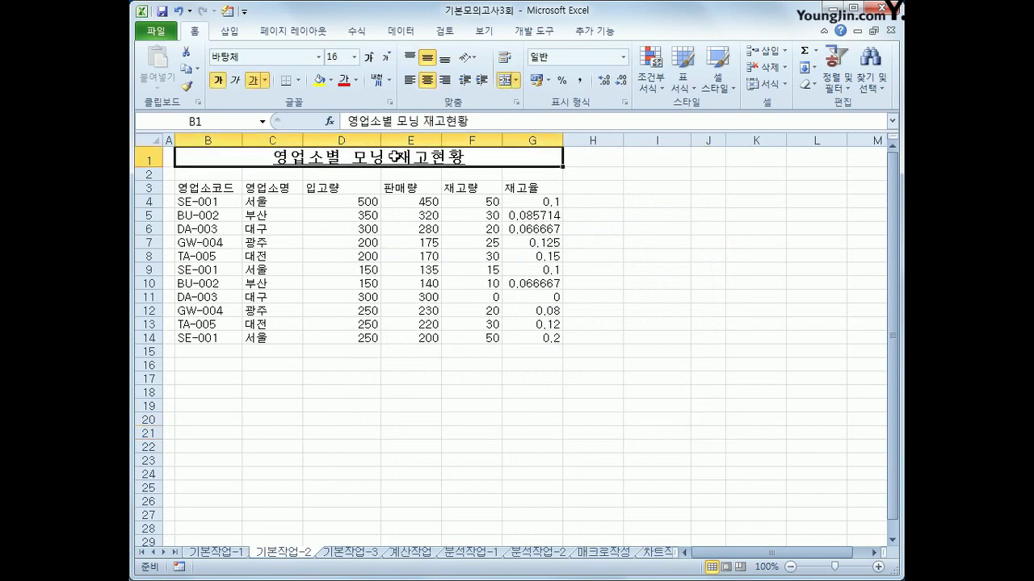
pyautogui.doubleClick(275, 157)
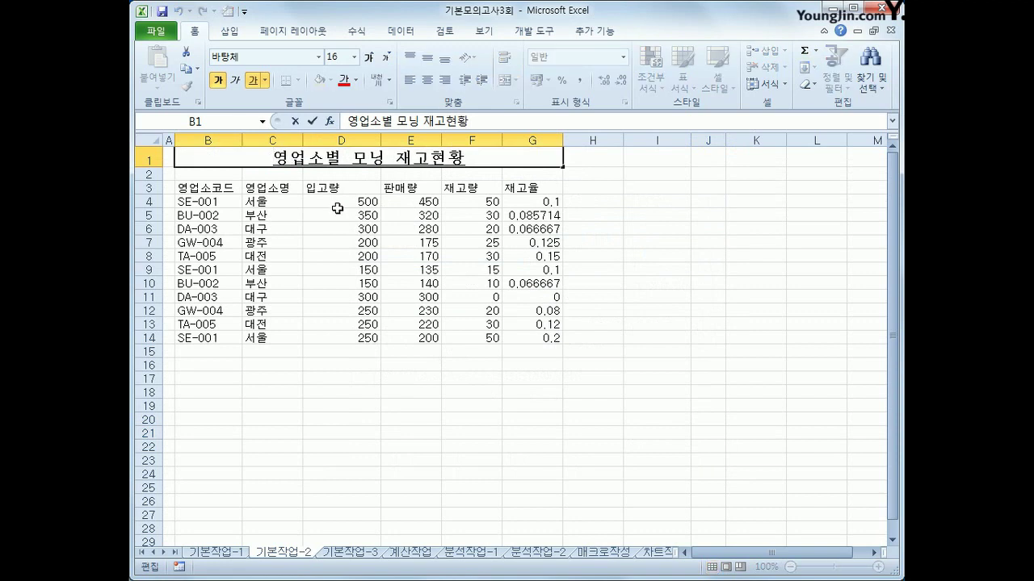
pyautogui.write('ㅁ')
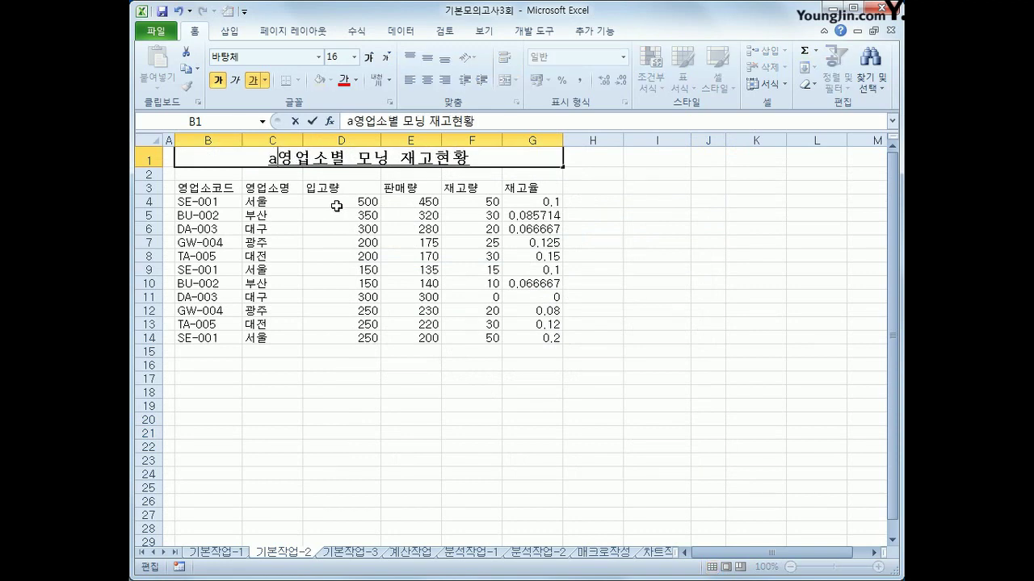
pyautogui.press('BackSpace')
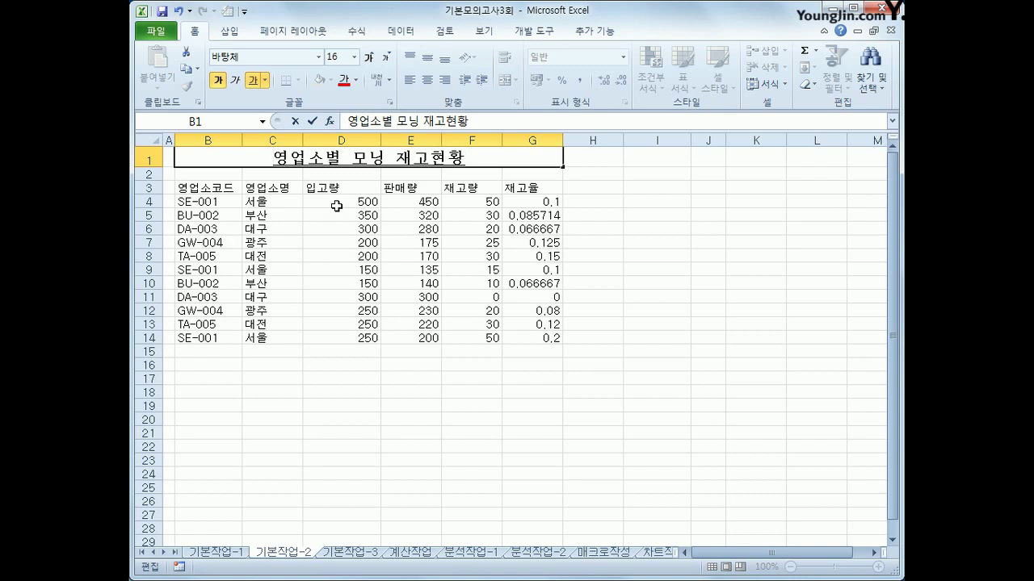
pyautogui.write('ㅁ')
pyautogui.press('Hangul_Hanja')
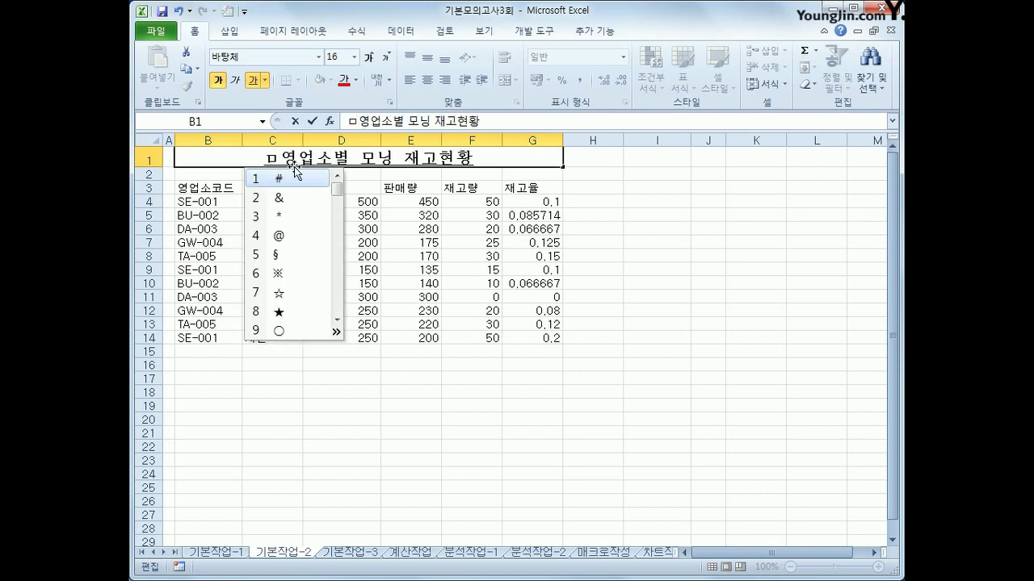
pyautogui.click(336, 332)
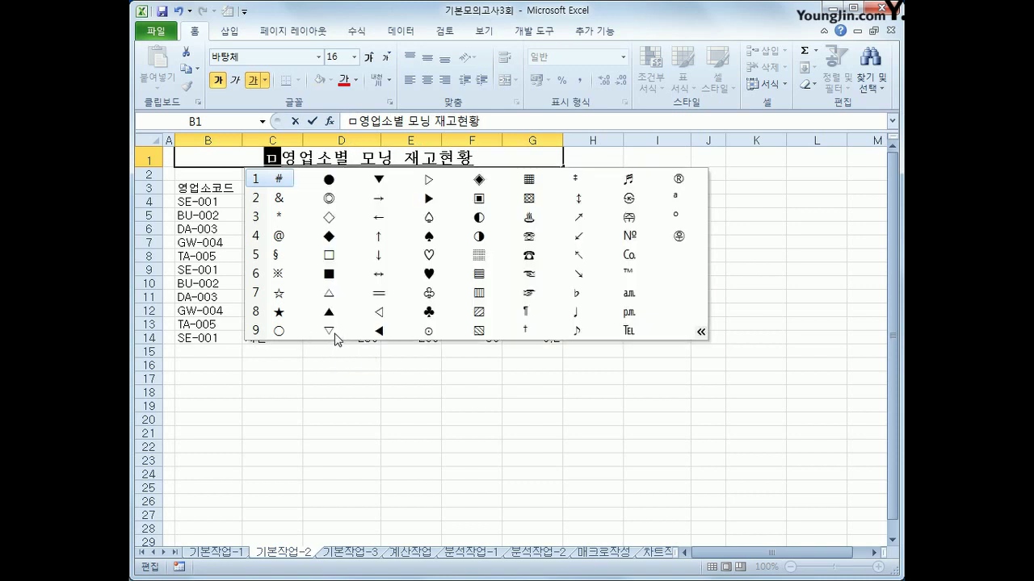
pyautogui.click(480, 181)
pyautogui.click(480, 181)
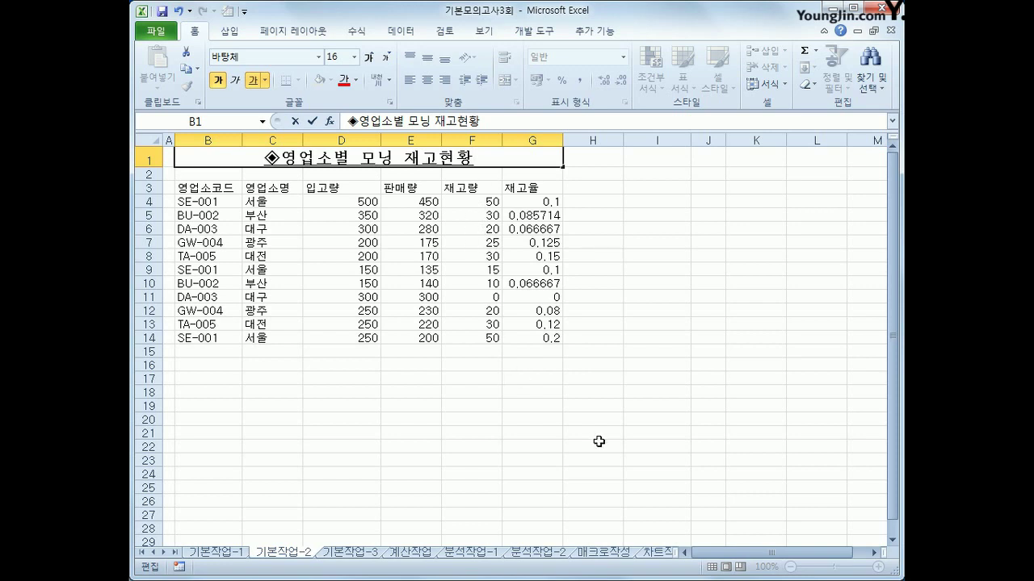
# - Append the special character ◈ to the end of the title text and commit the cell
pyautogui.write('ㅁ')
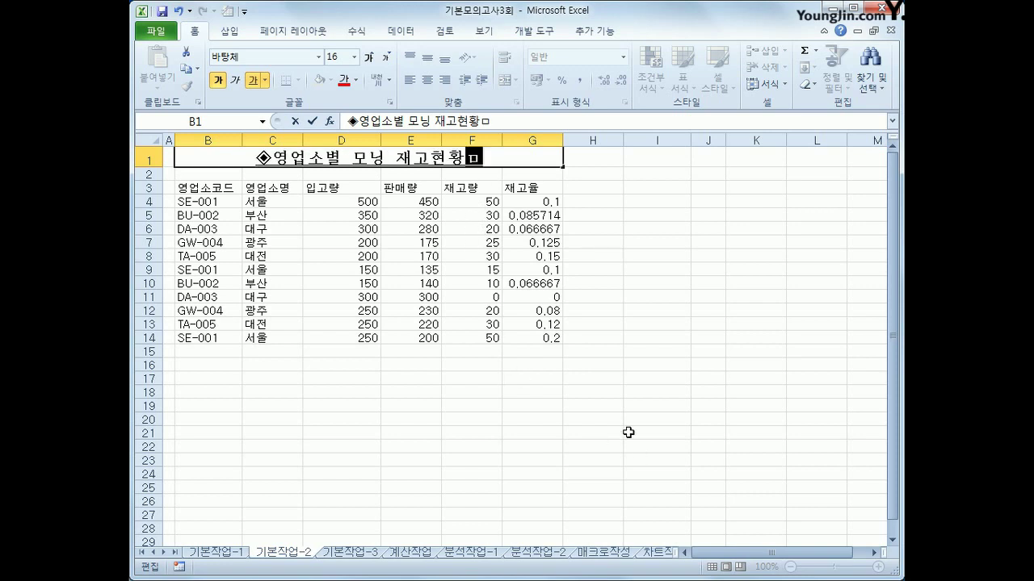
pyautogui.press('Hangul_Hanja')
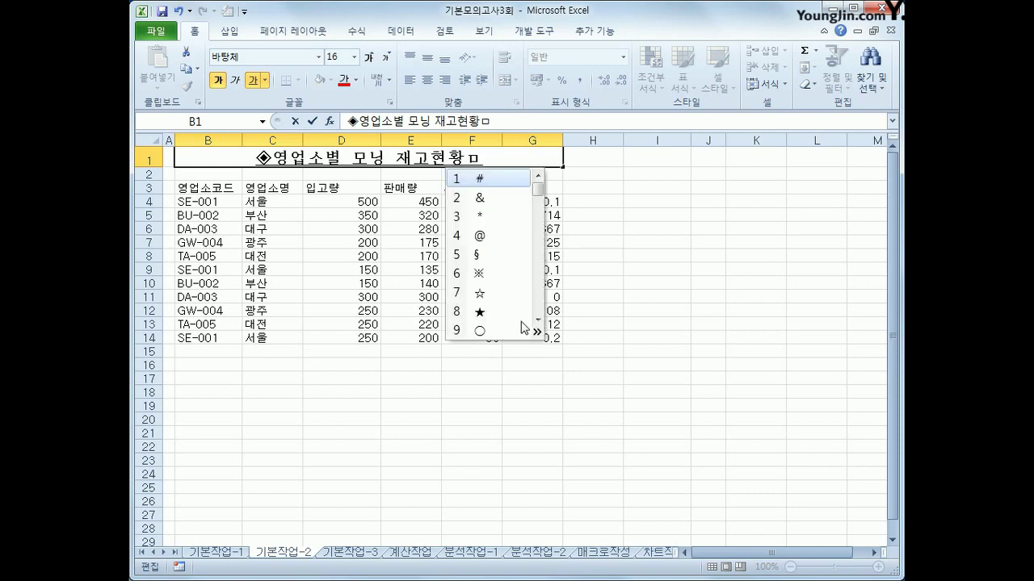
pyautogui.click(536, 330)
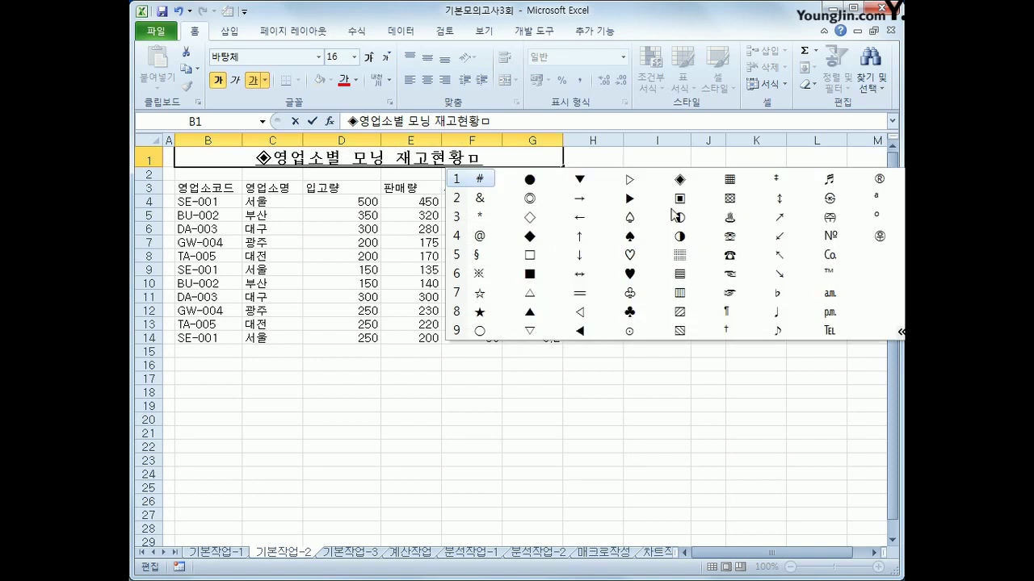
pyautogui.click(683, 183)
pyautogui.click(682, 179)
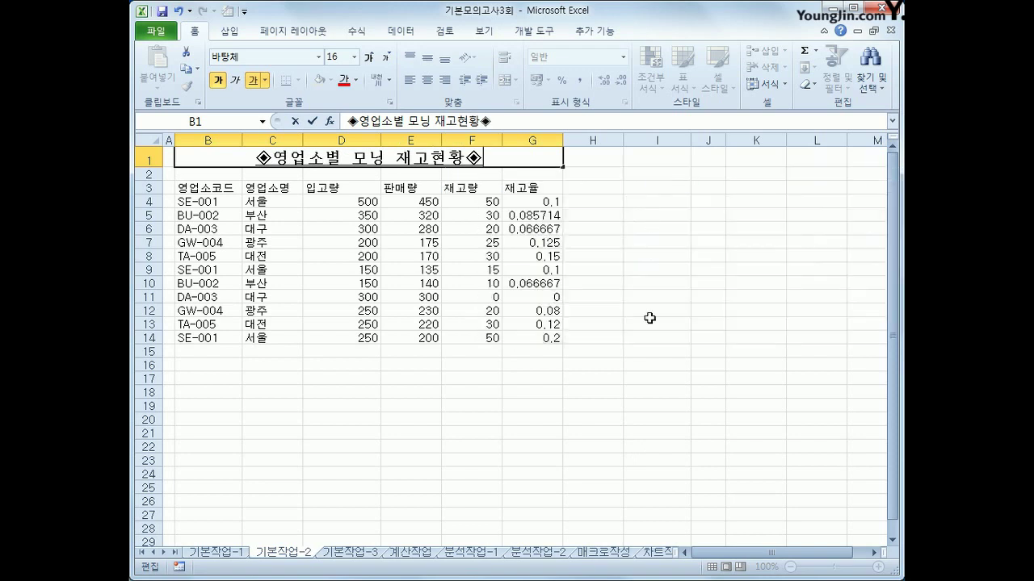
pyautogui.click(669, 373)
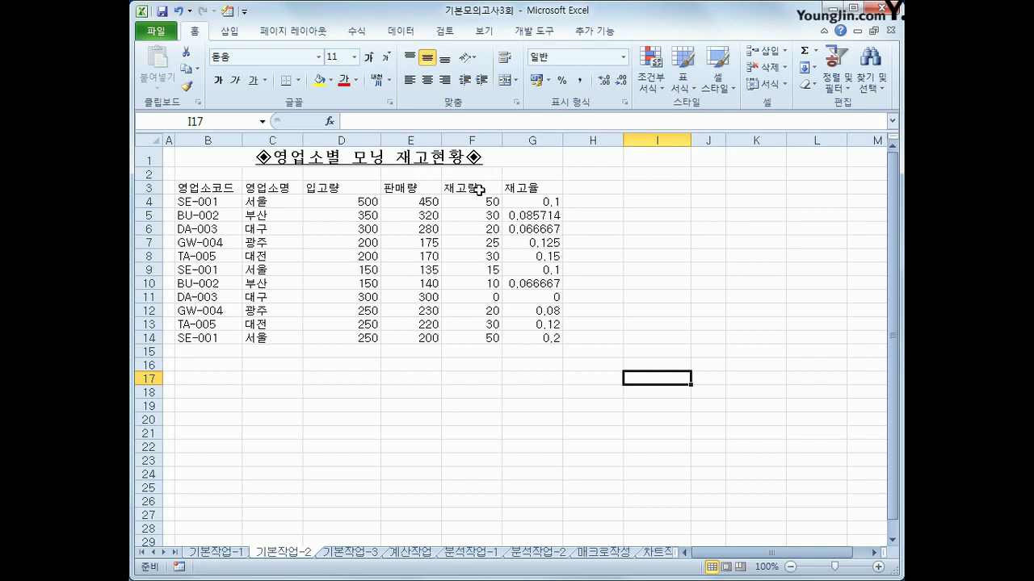
# - Convert the header 재고량 in F3 to the Hanja 在庫量
pyautogui.click(478, 189)
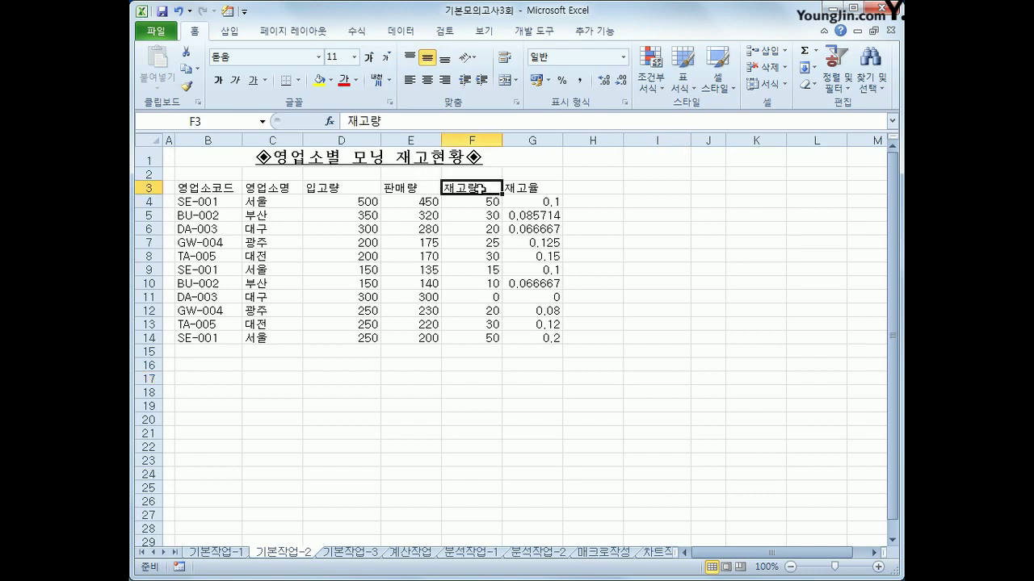
pyautogui.doubleClick(480, 189)
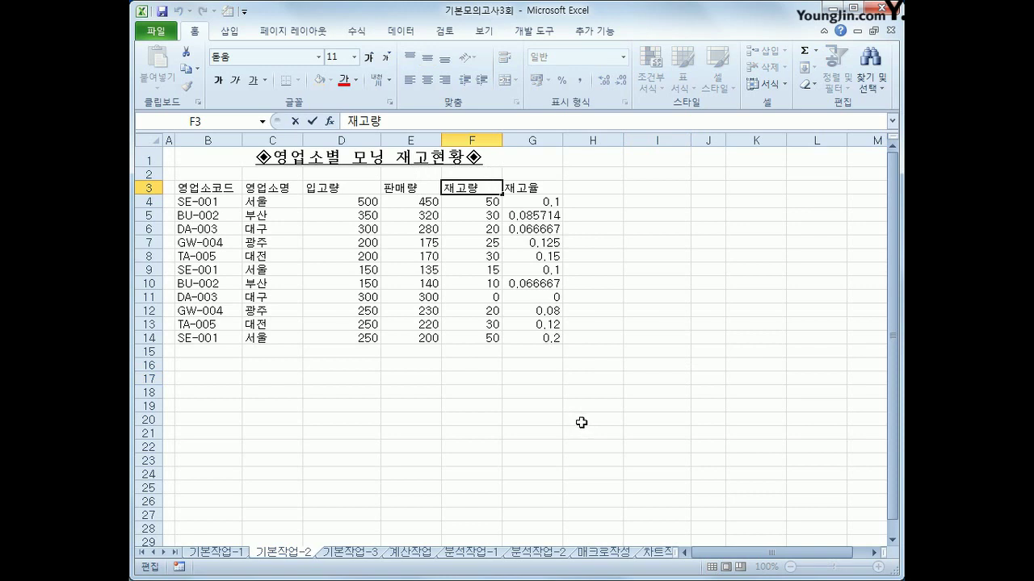
pyautogui.press('Hangul_Hanja')
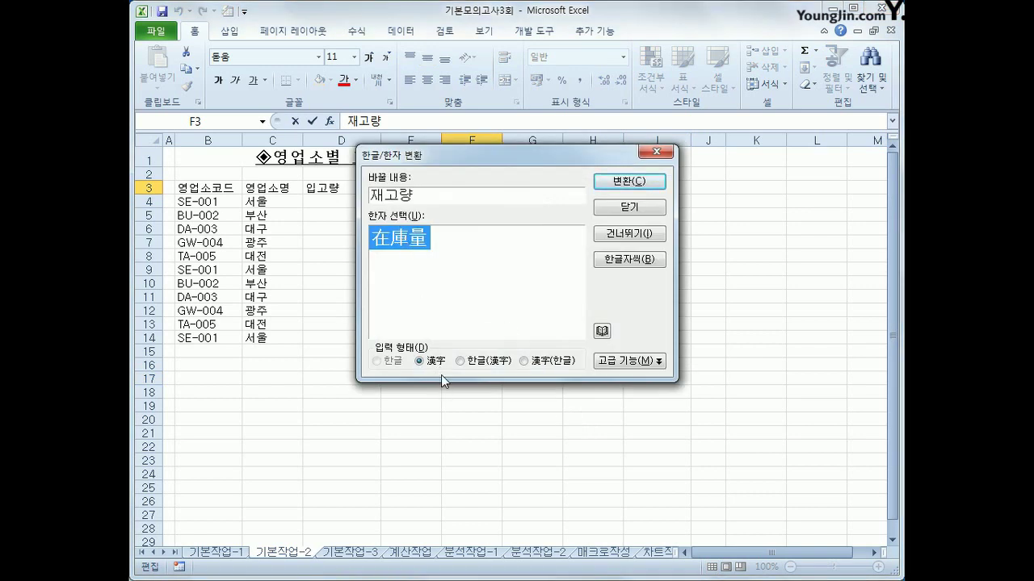
pyautogui.click(629, 181)
pyautogui.click(684, 446)
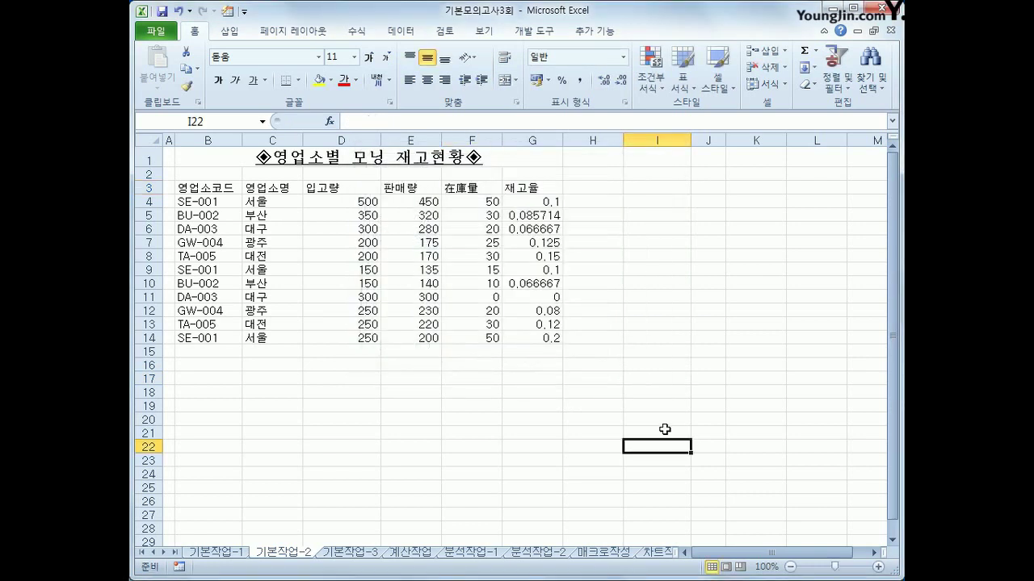
# - Add a comment reading 승격 대상 to cell G11, replacing the default user text, and keep the comment always displayed
pyautogui.click(524, 284)
pyautogui.click(526, 297)
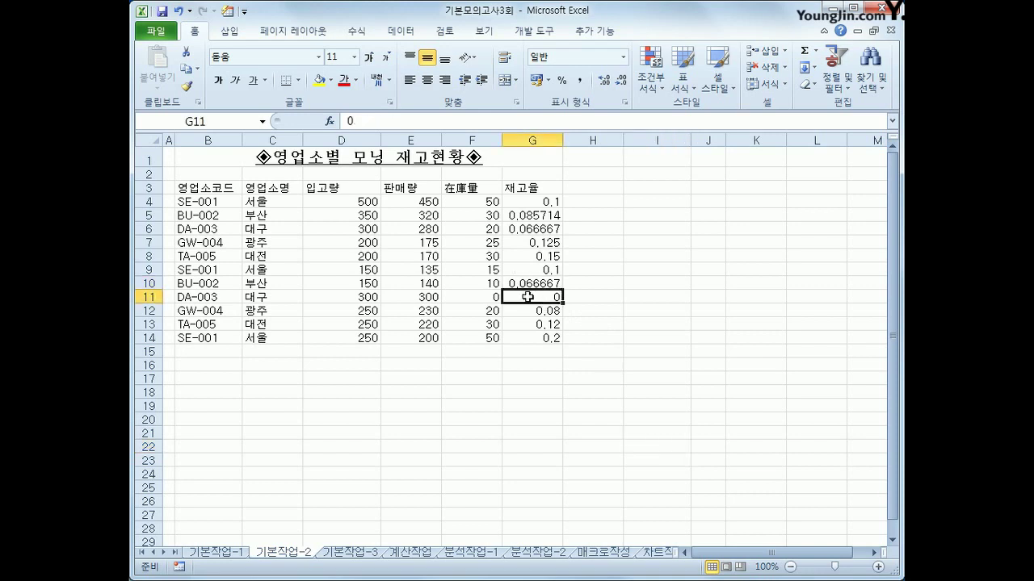
pyautogui.rightClick(527, 297)
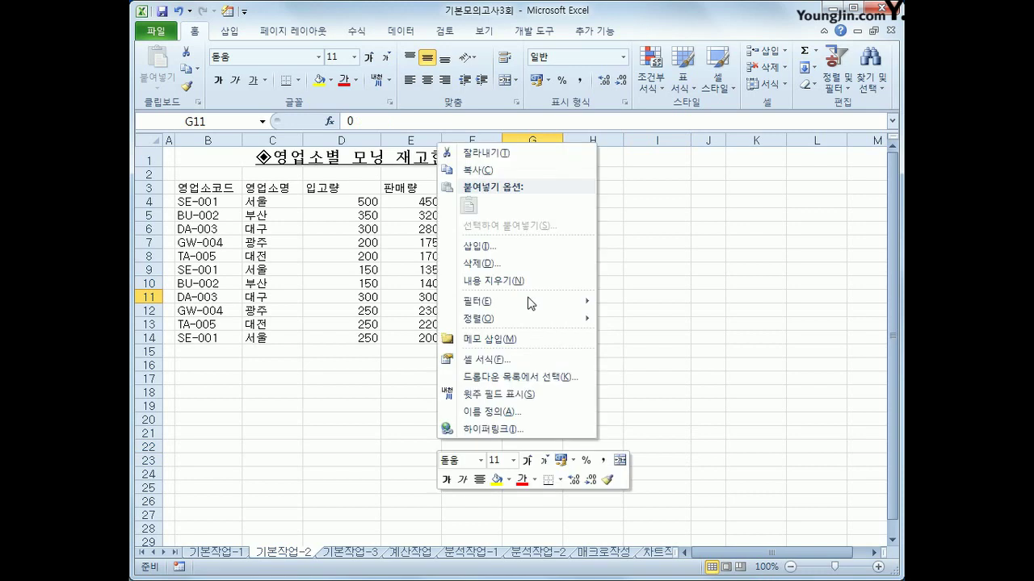
pyautogui.click(510, 344)
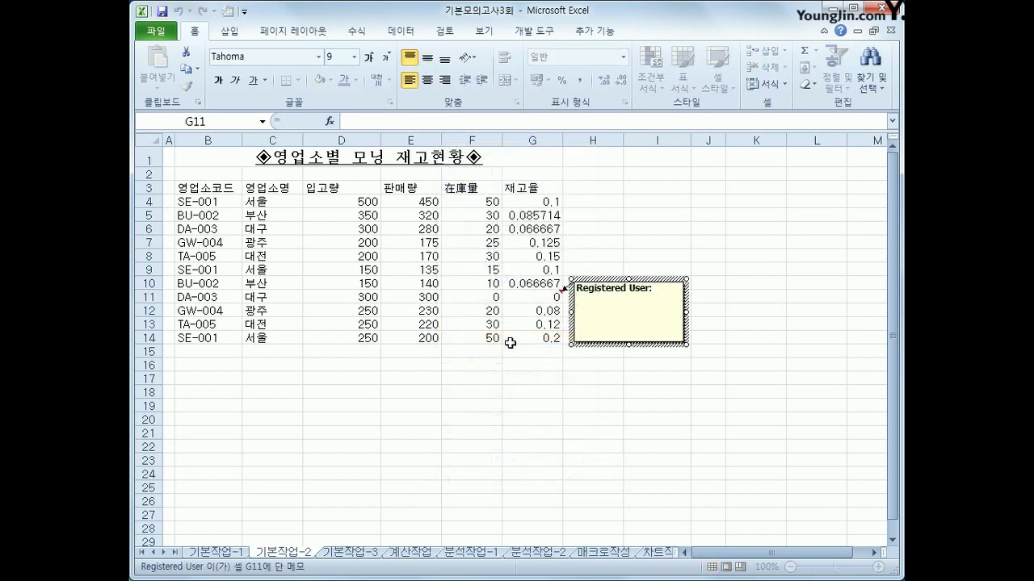
pyautogui.hotkey('ctrl', 'a')
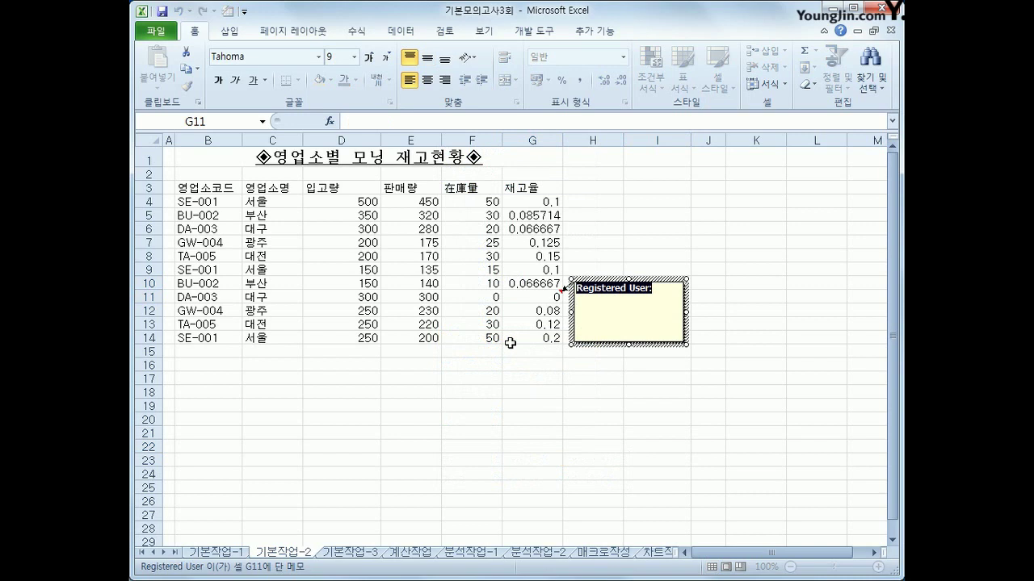
pyautogui.write('승격')
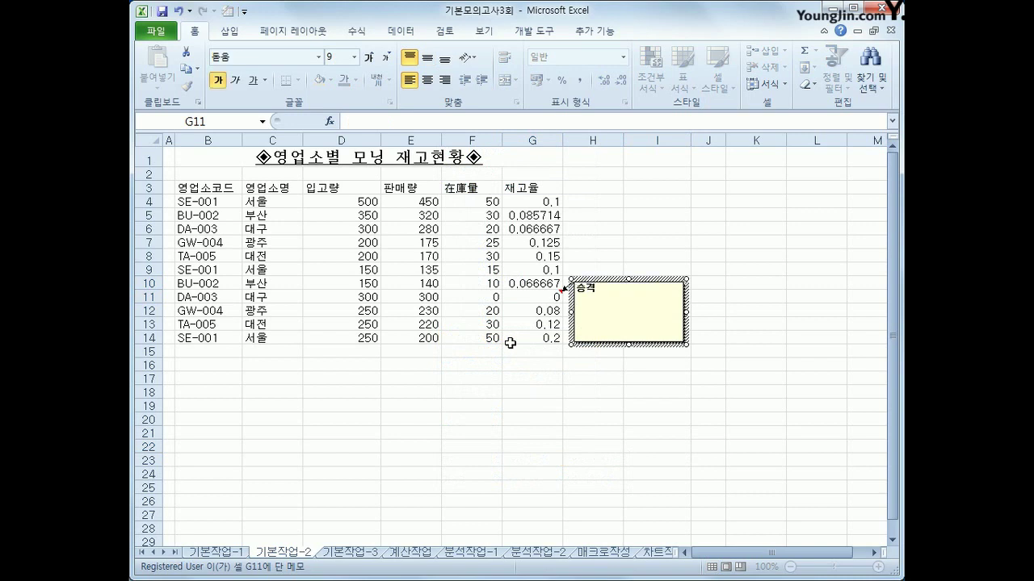
pyautogui.write('ㄷ대상')
pyautogui.click(526, 300)
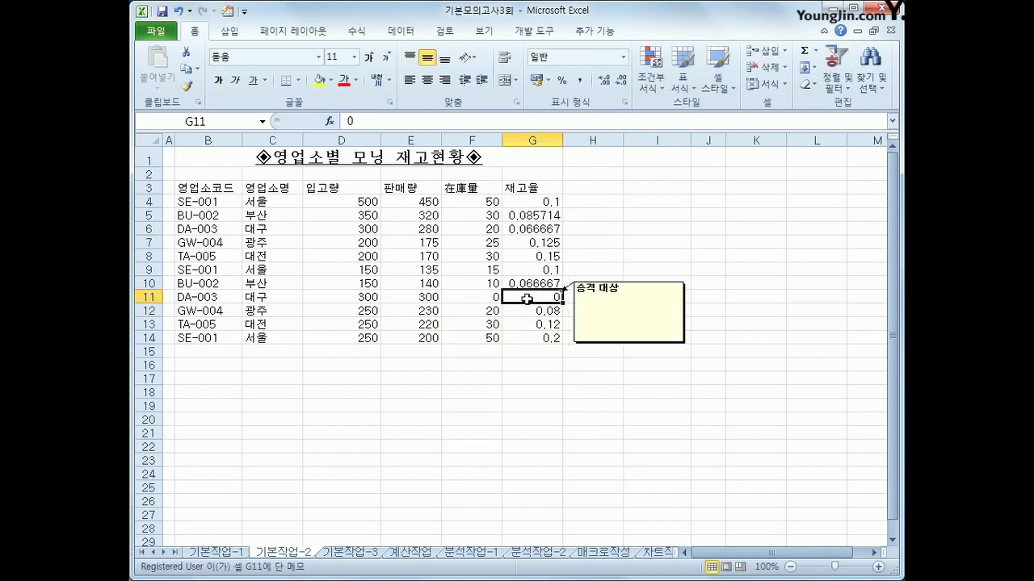
pyautogui.rightClick(526, 300)
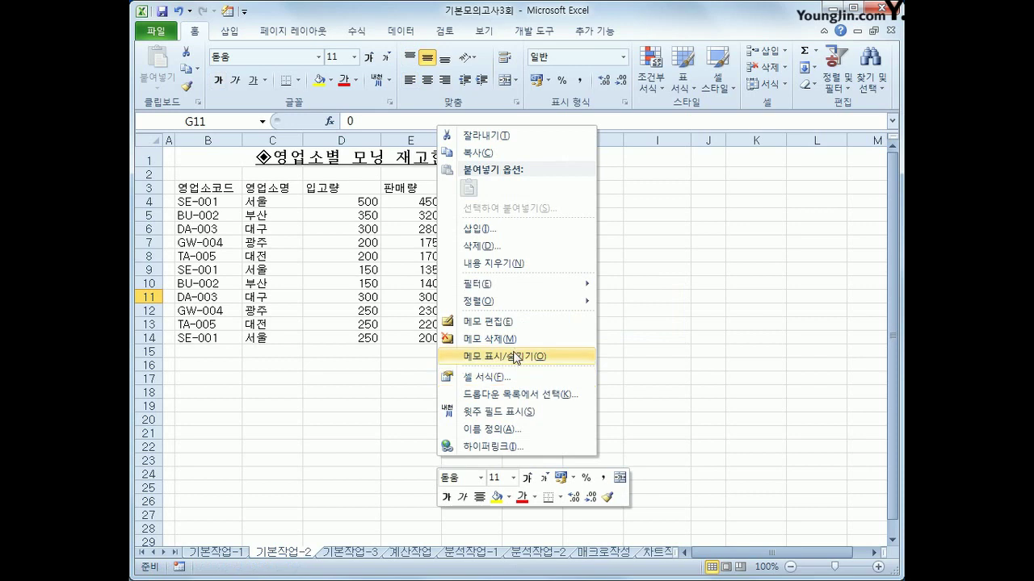
pyautogui.click(515, 357)
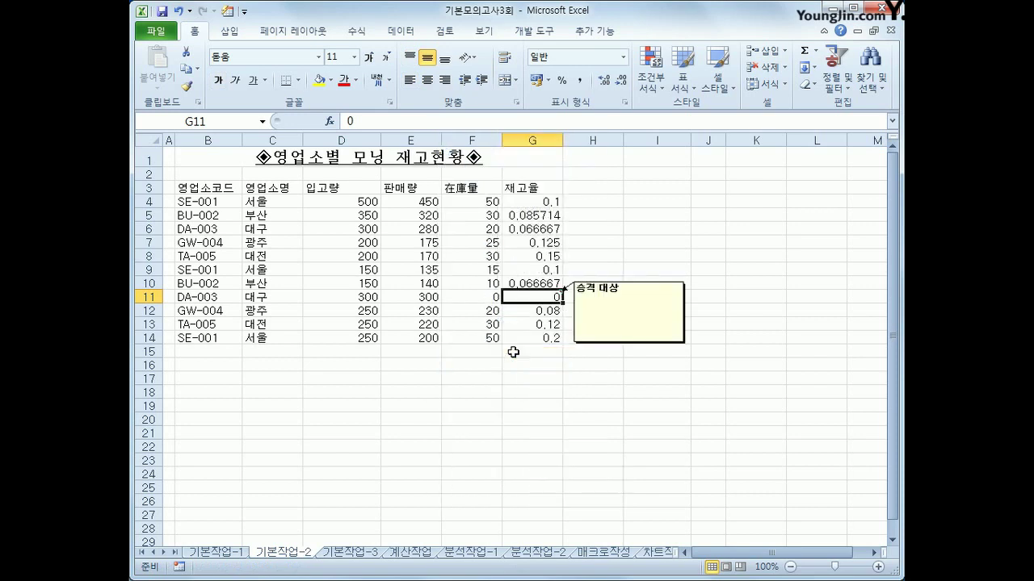
# - Turn on automatic sizing (자동 크기) for the G11 comment box in its alignment formatting
pyautogui.click(614, 280)
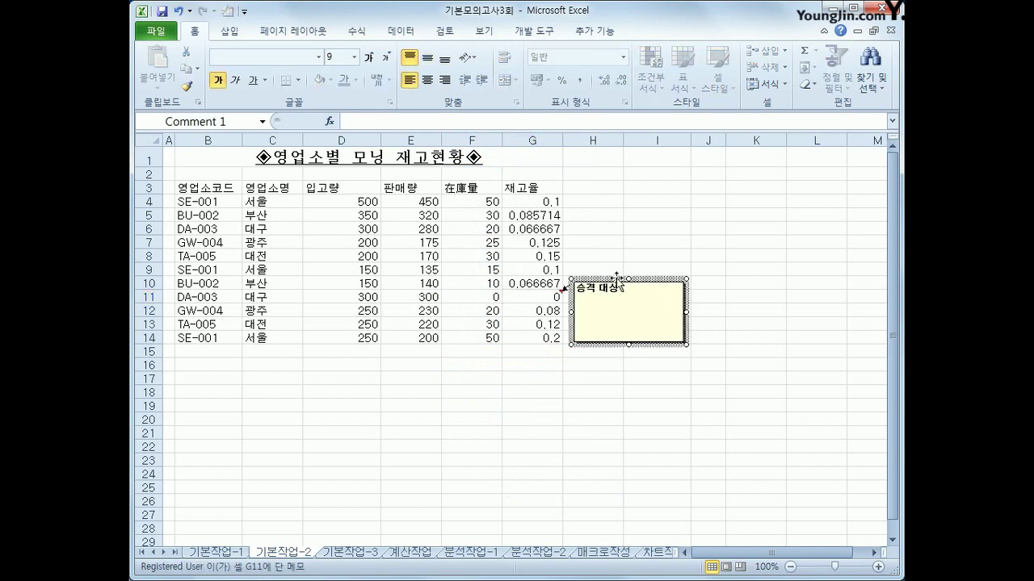
pyautogui.rightClick(617, 279)
pyautogui.click(675, 465)
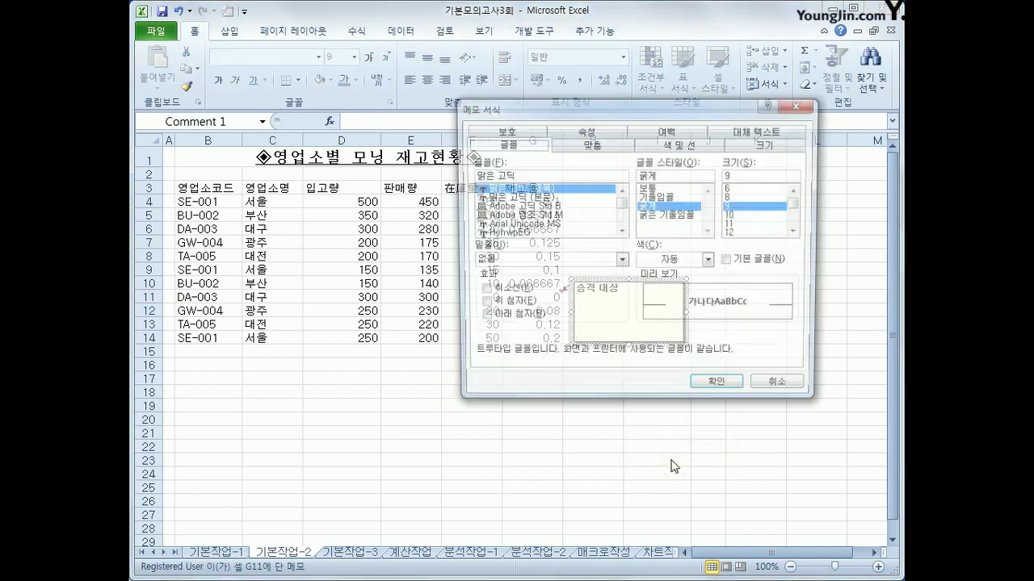
pyautogui.click(584, 153)
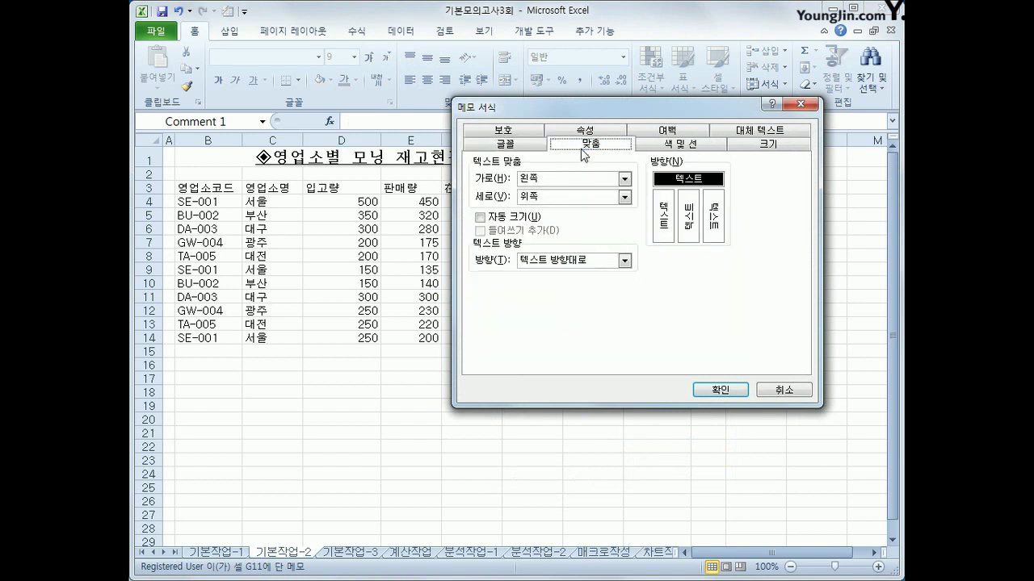
pyautogui.click(500, 223)
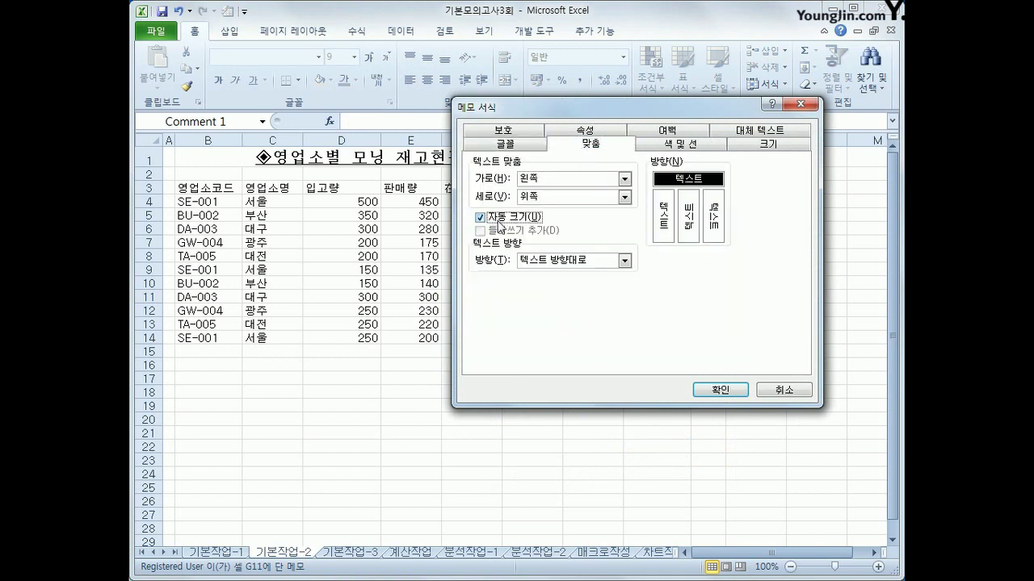
pyautogui.click(720, 389)
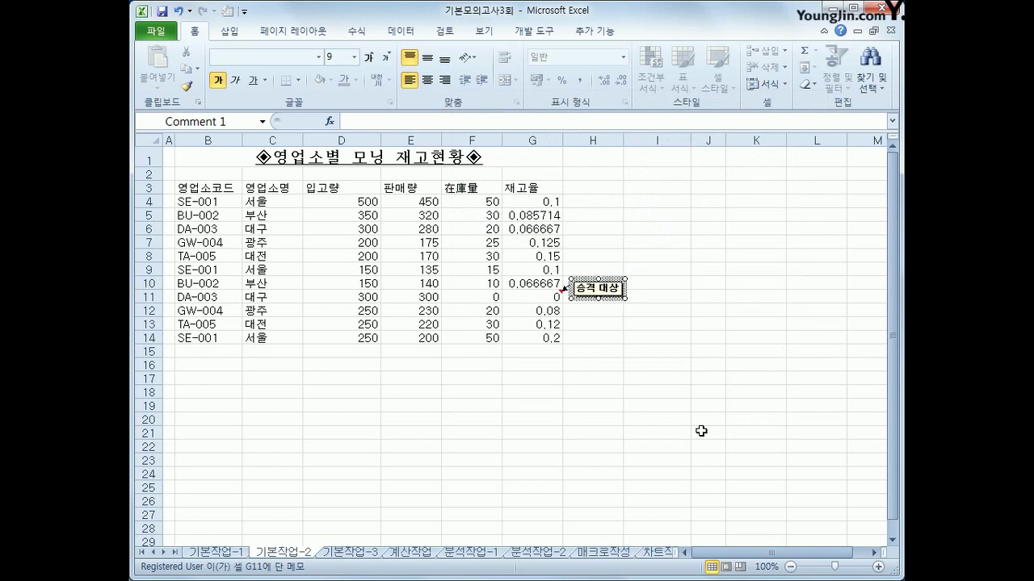
pyautogui.click(700, 432)
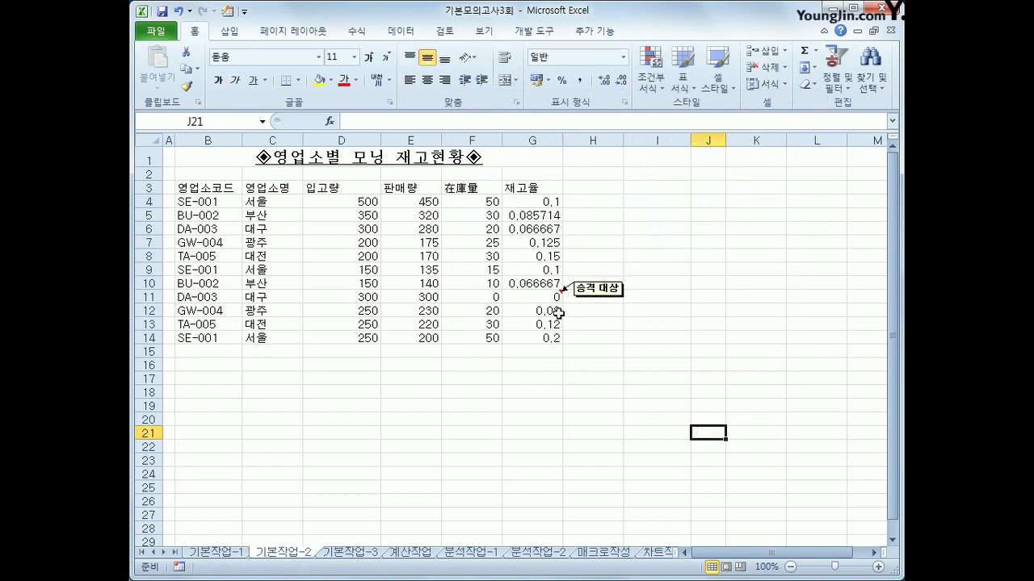
# - Apply all borders (모든 테두리) to the table range B3:G14
pyautogui.moveTo(217, 191); pyautogui.dragTo(530, 334)
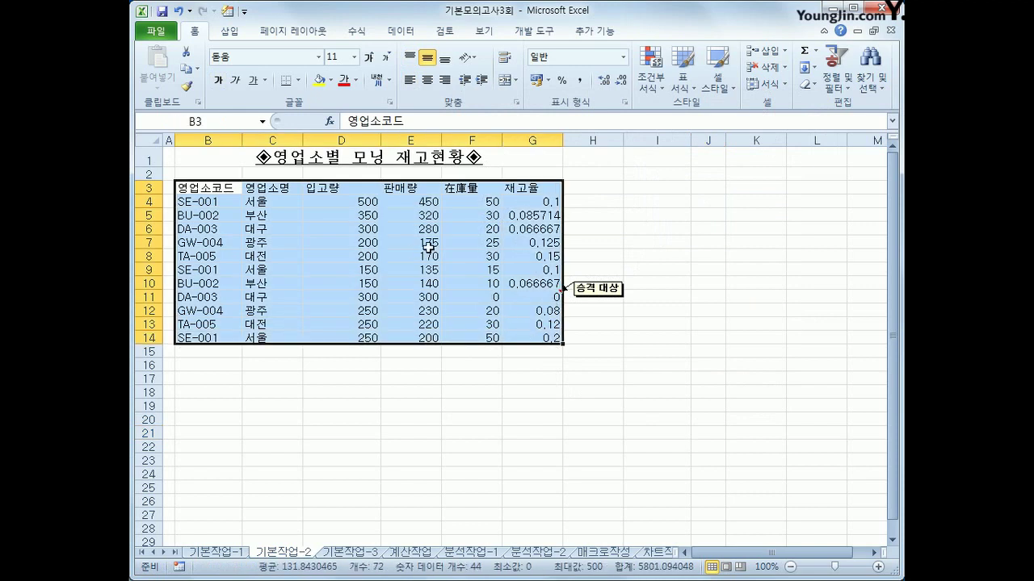
pyautogui.click(298, 80)
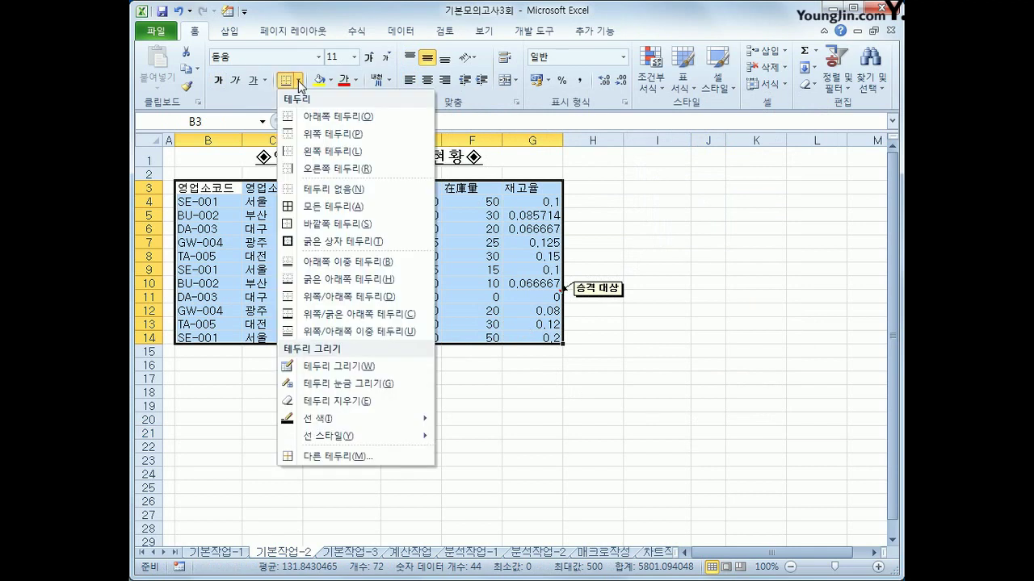
pyautogui.click(327, 212)
pyautogui.click(540, 337)
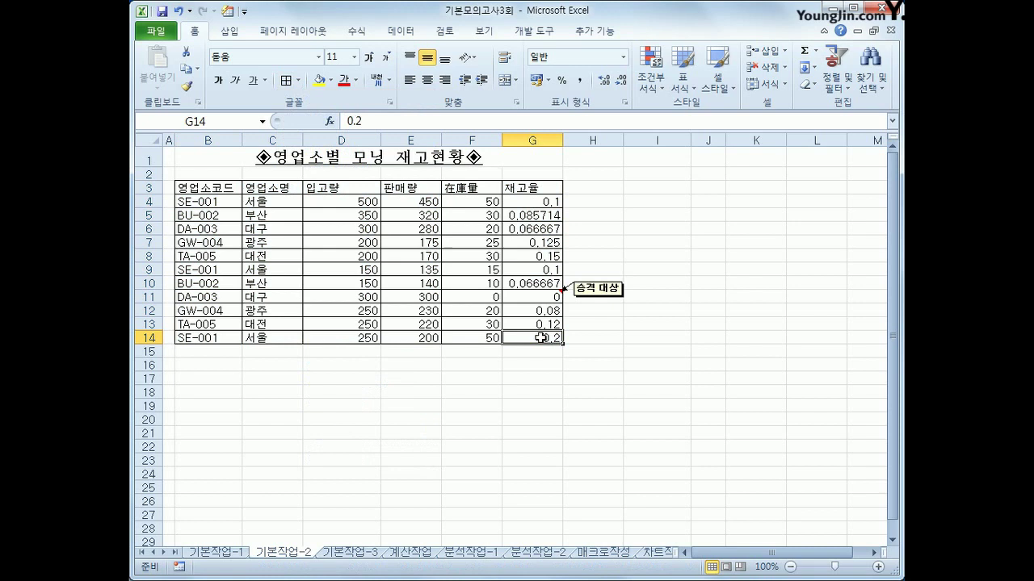
# - Add a thick box border (굵은 상자 테두리) around the table range B3:G14
pyautogui.moveTo(209, 188); pyautogui.dragTo(514, 338)
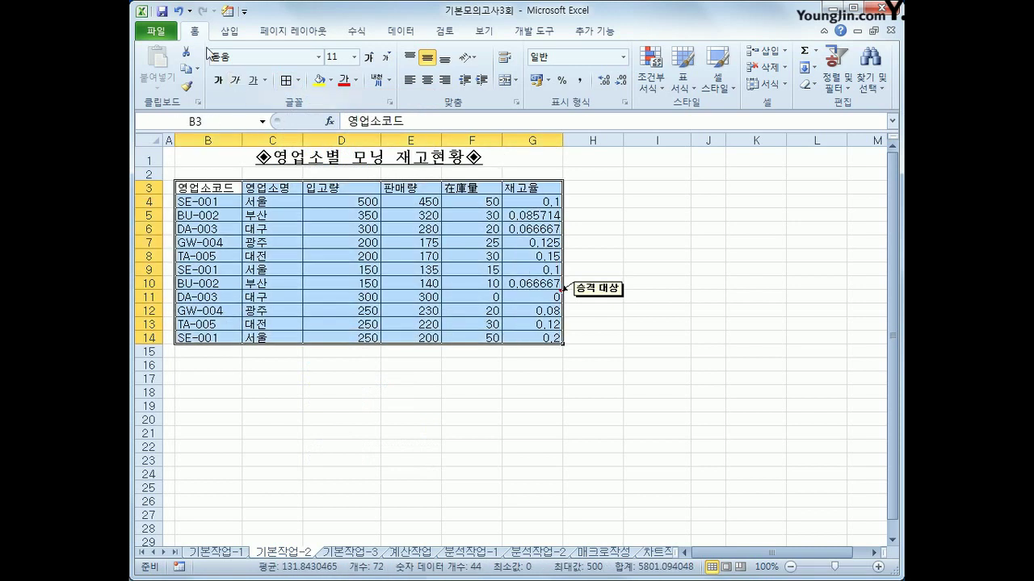
pyautogui.click(297, 80)
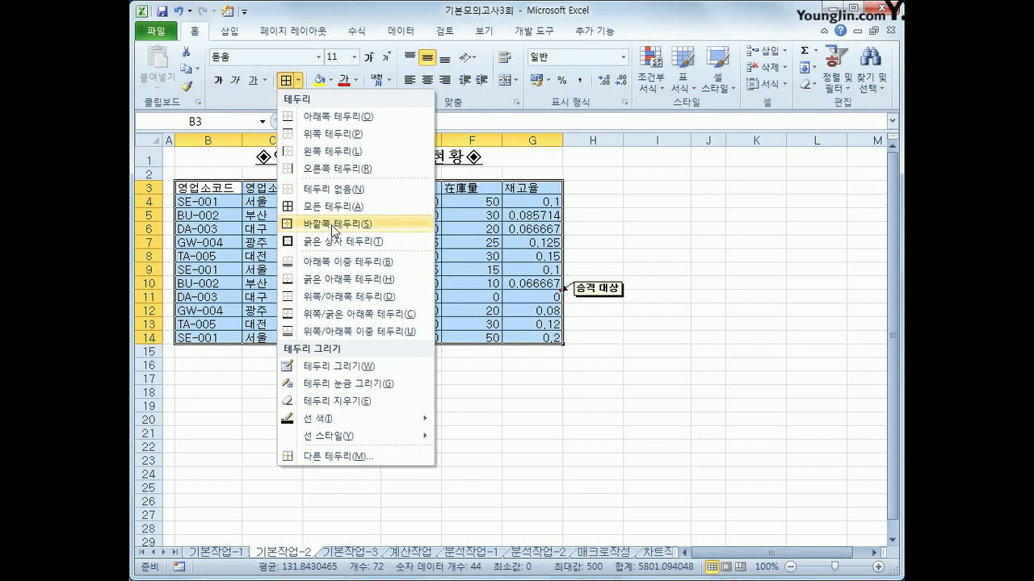
pyautogui.click(335, 242)
pyautogui.click(520, 340)
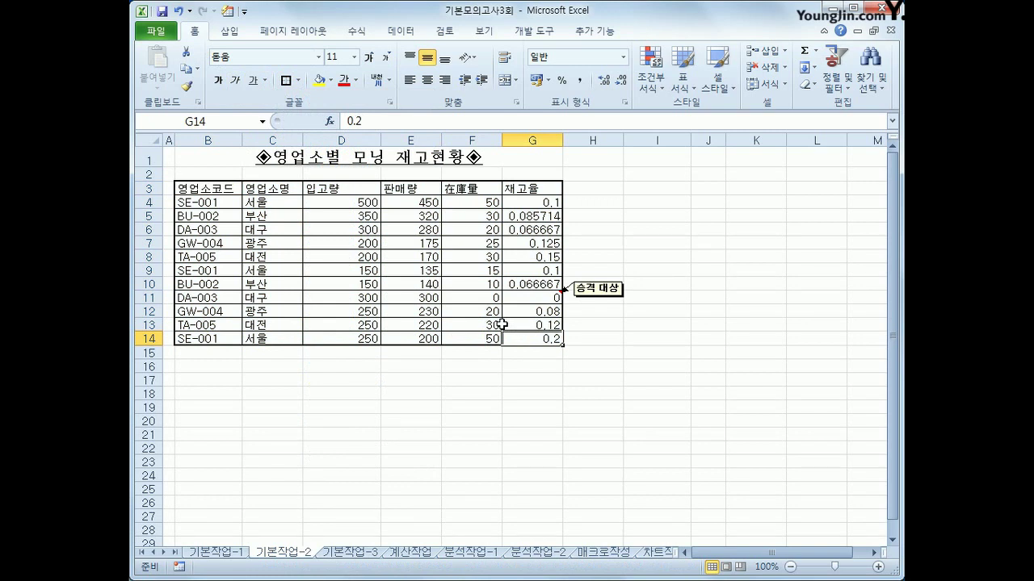
# - On sheet 기본작업-3, start a text import at A3 from 고객분류.txt in C:\2017컴활2급(2010버전)\모의고사
pyautogui.click(349, 552)
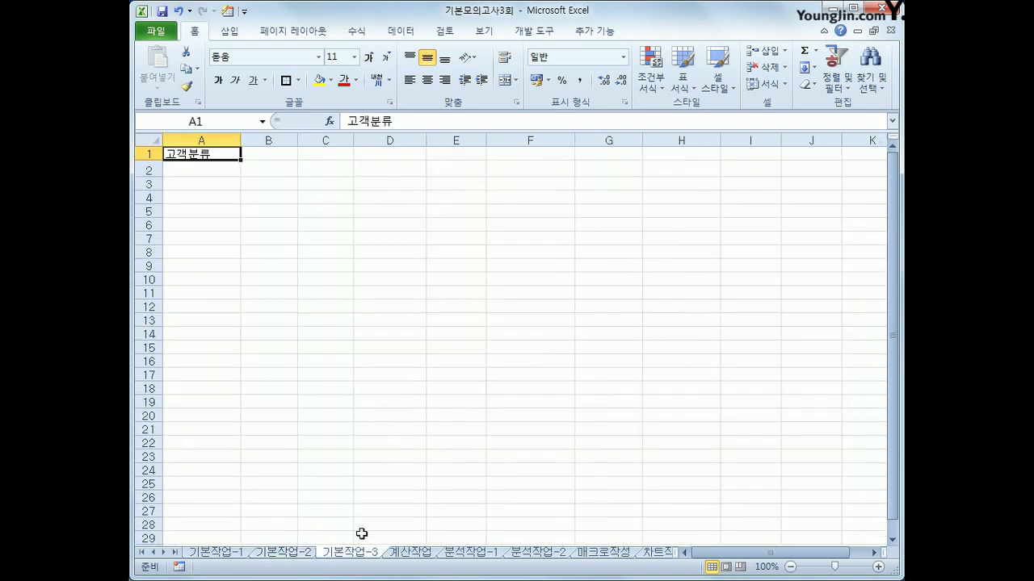
pyautogui.click(212, 184)
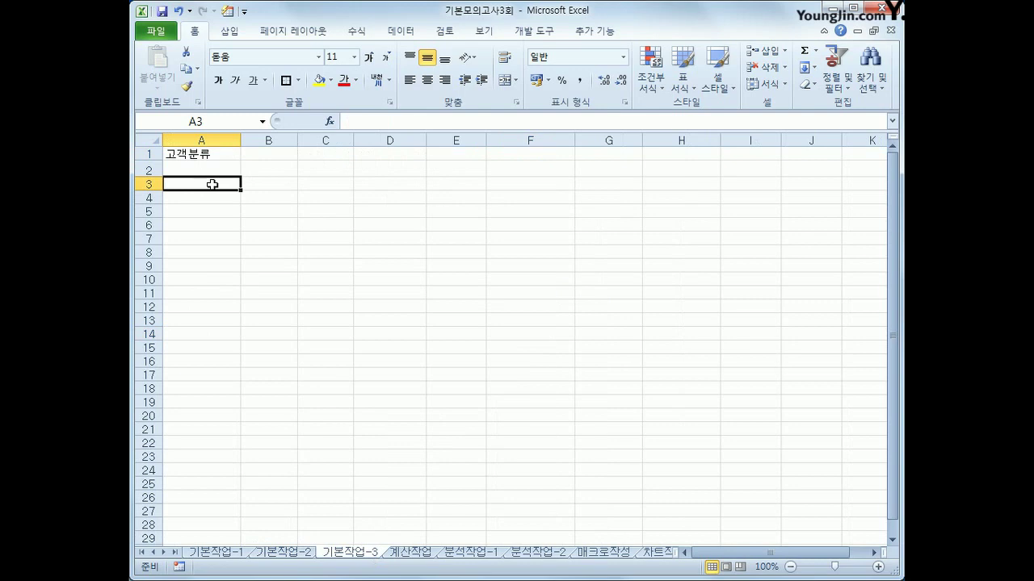
pyautogui.click(394, 33)
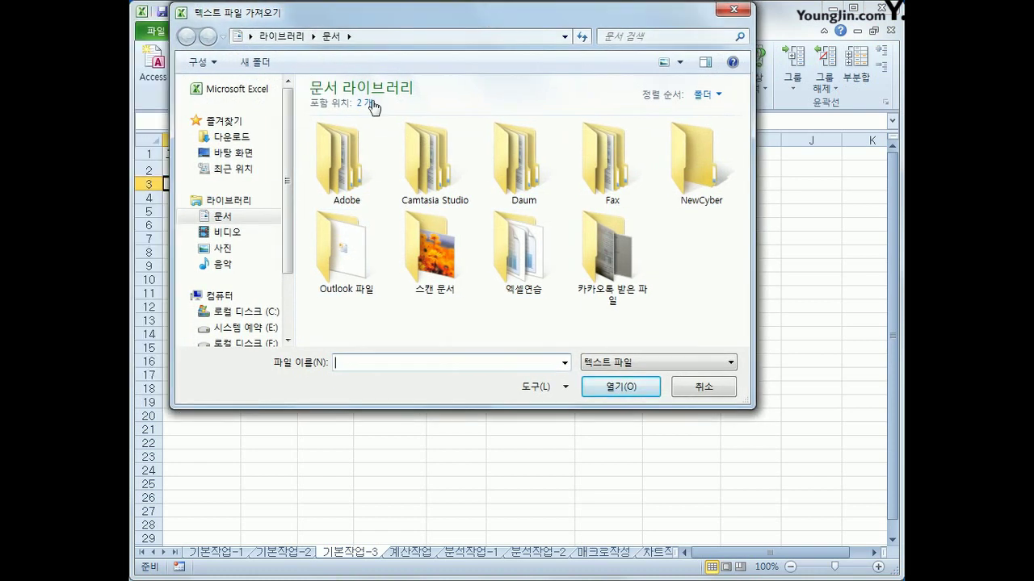
pyautogui.click(243, 311)
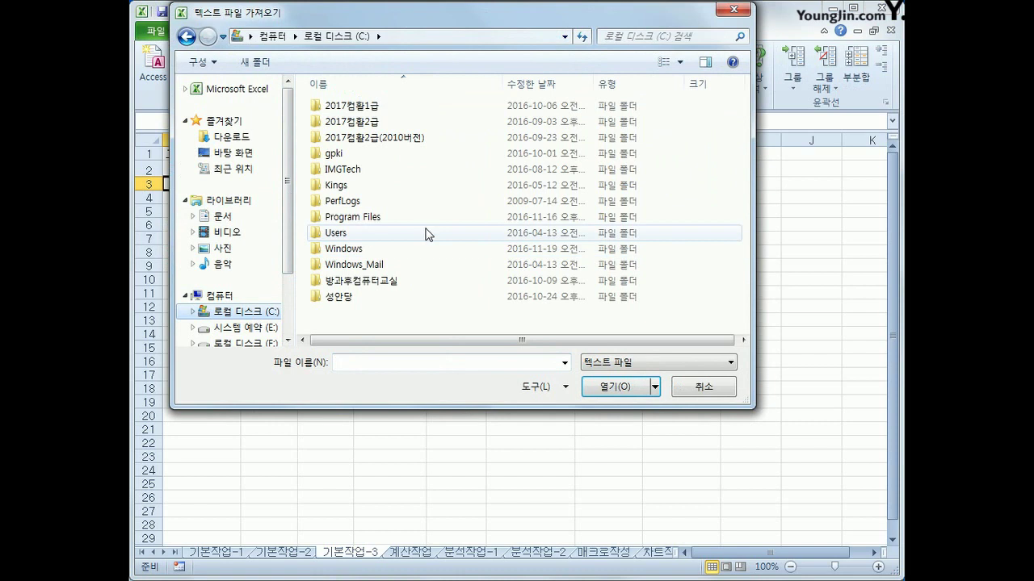
pyautogui.doubleClick(368, 137)
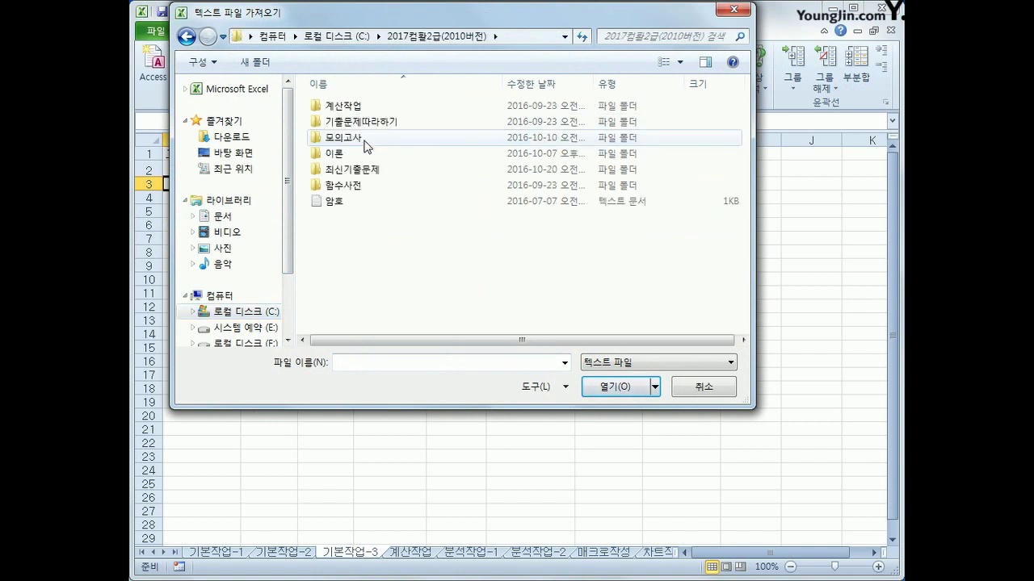
pyautogui.doubleClick(363, 143)
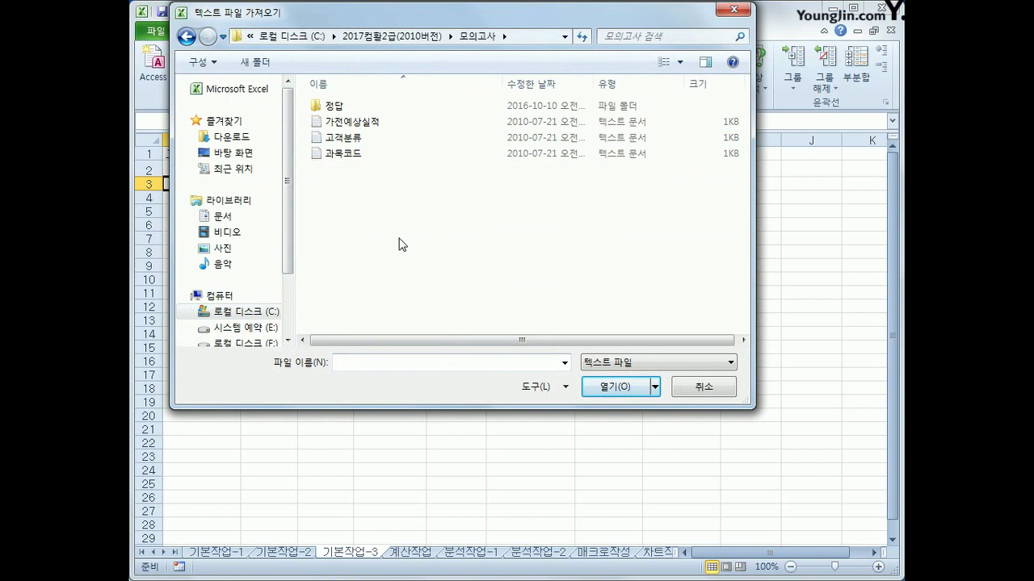
pyautogui.click(368, 139)
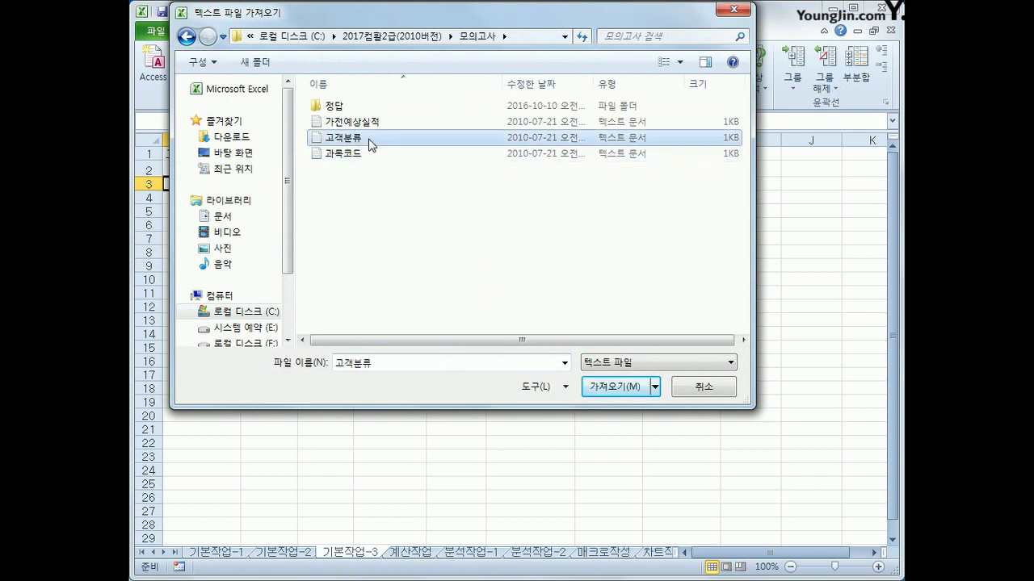
pyautogui.click(601, 387)
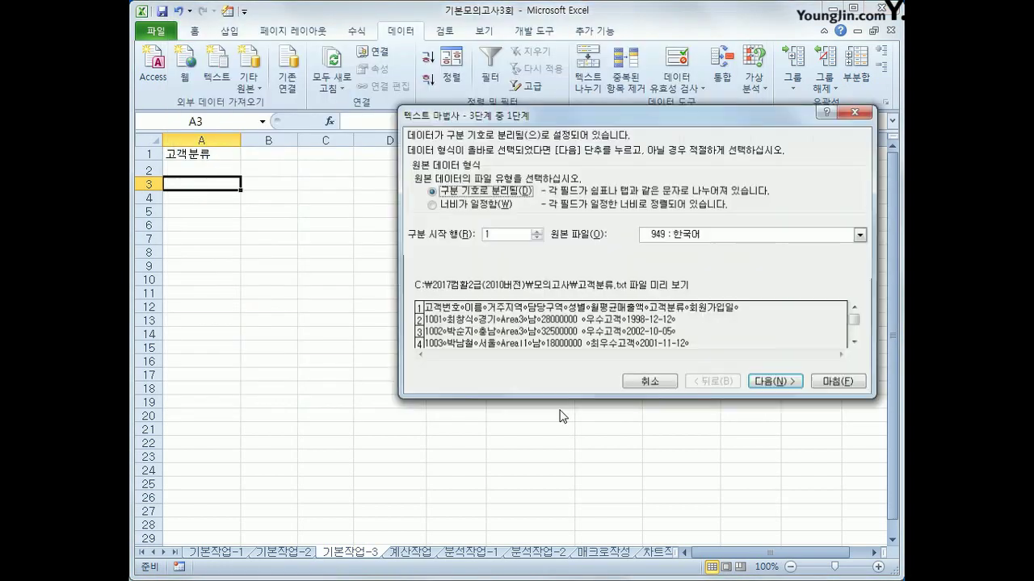
# - Import the text as tab-delimited data, skipping the 담당구역 column, and place it in the existing worksheet at A3
pyautogui.moveTo(728, 122); pyautogui.dragTo(441, 150)
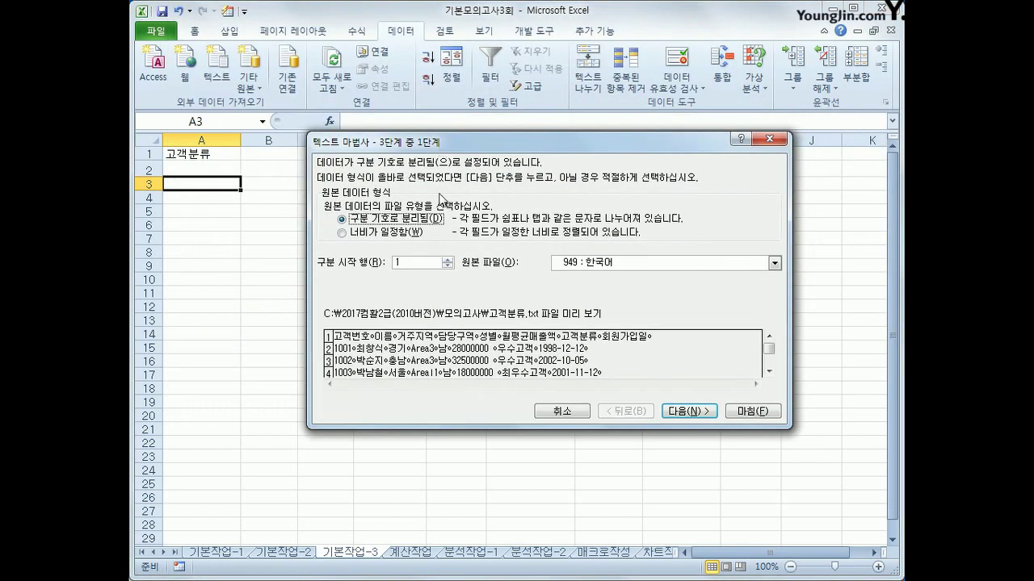
pyautogui.click(675, 413)
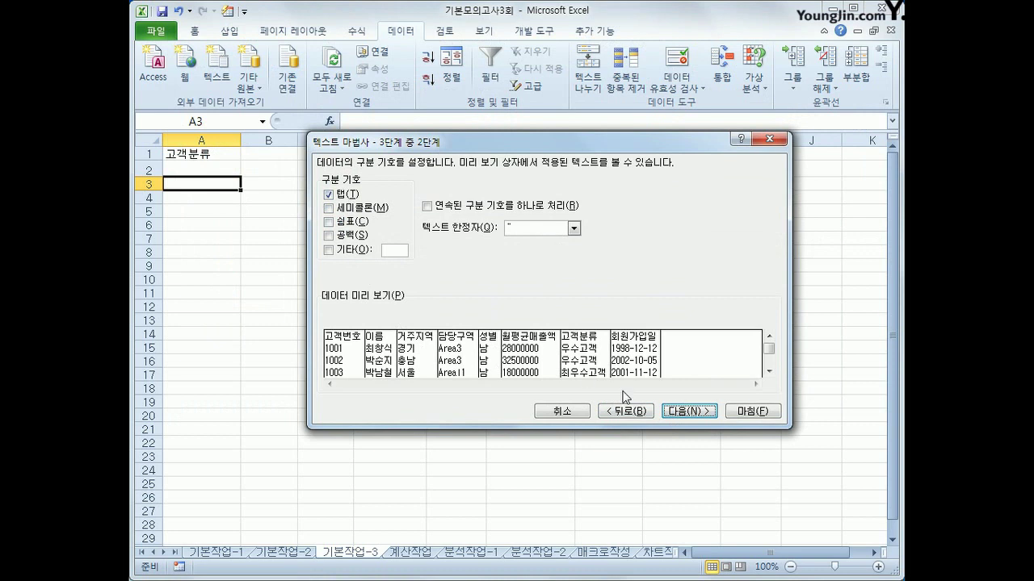
pyautogui.click(676, 413)
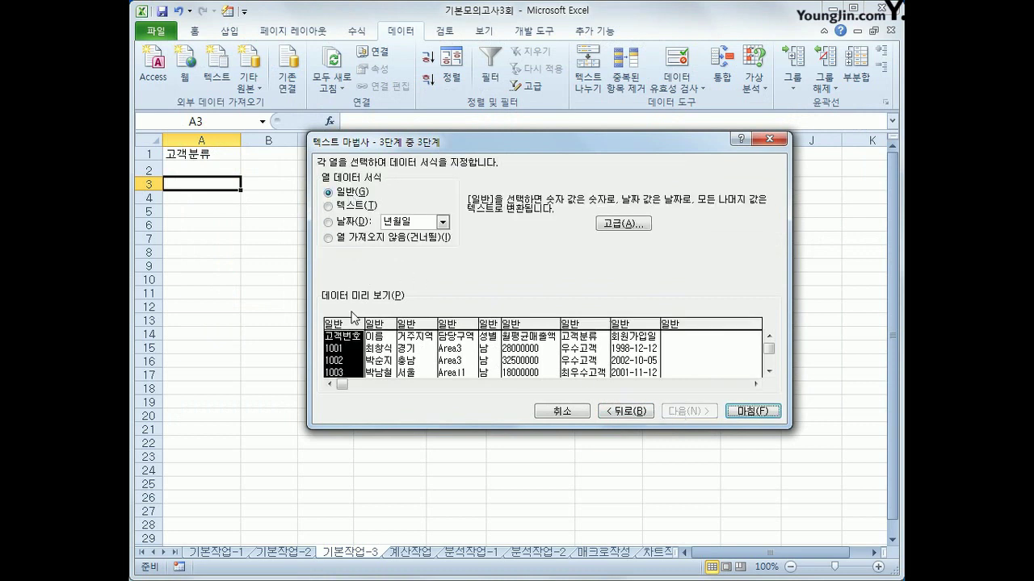
pyautogui.click(452, 325)
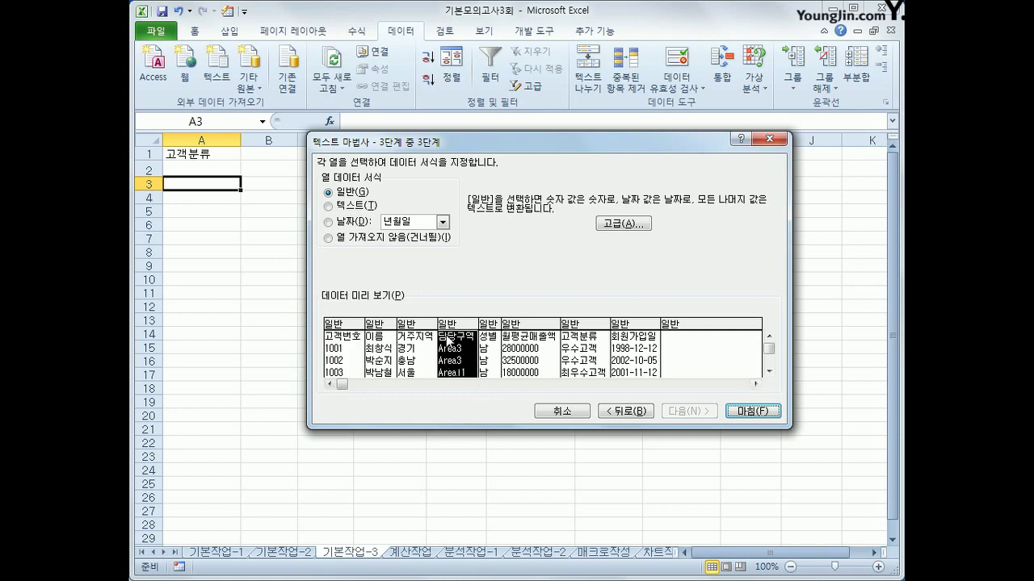
pyautogui.click(391, 242)
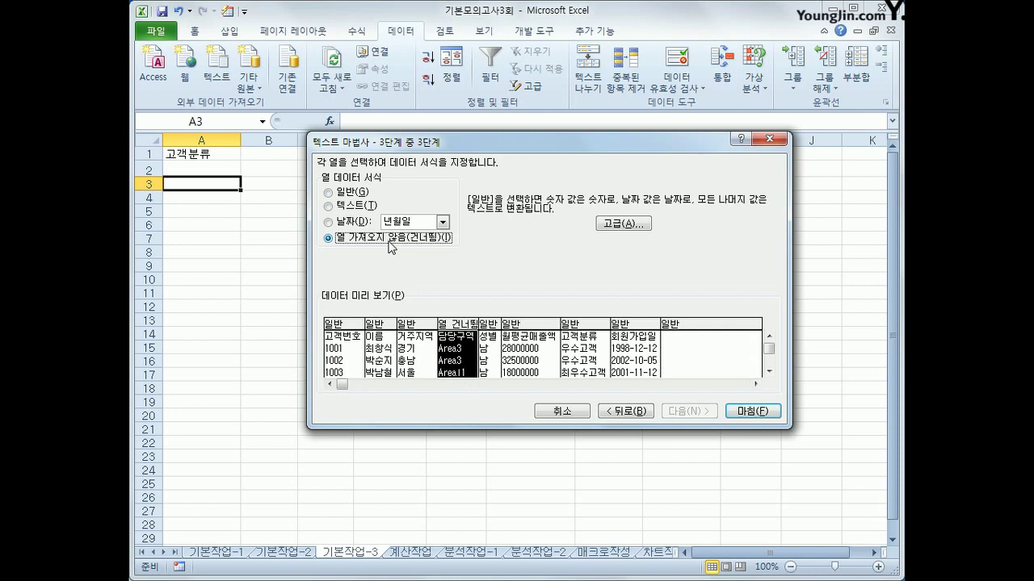
pyautogui.click(748, 414)
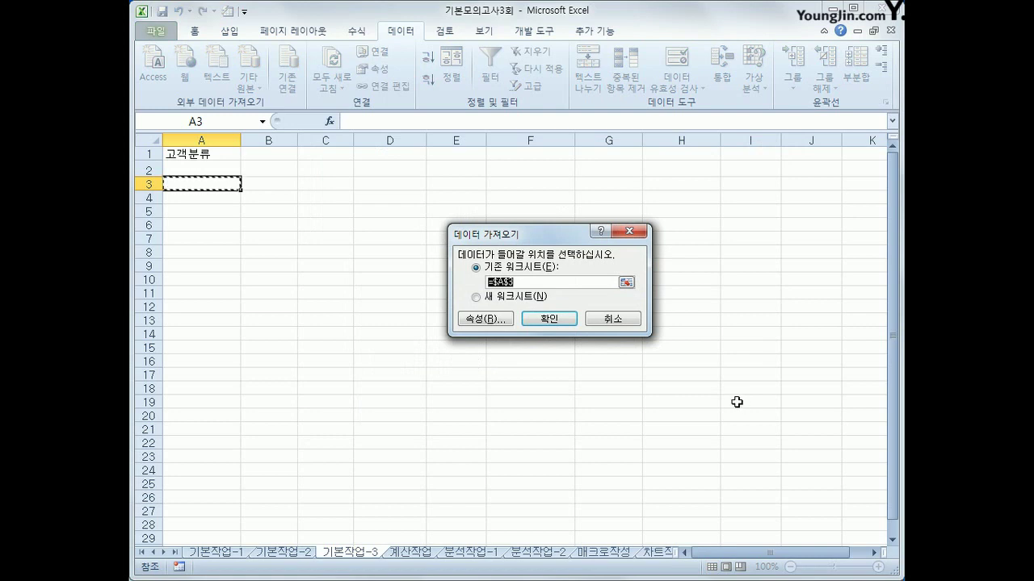
pyautogui.click(552, 320)
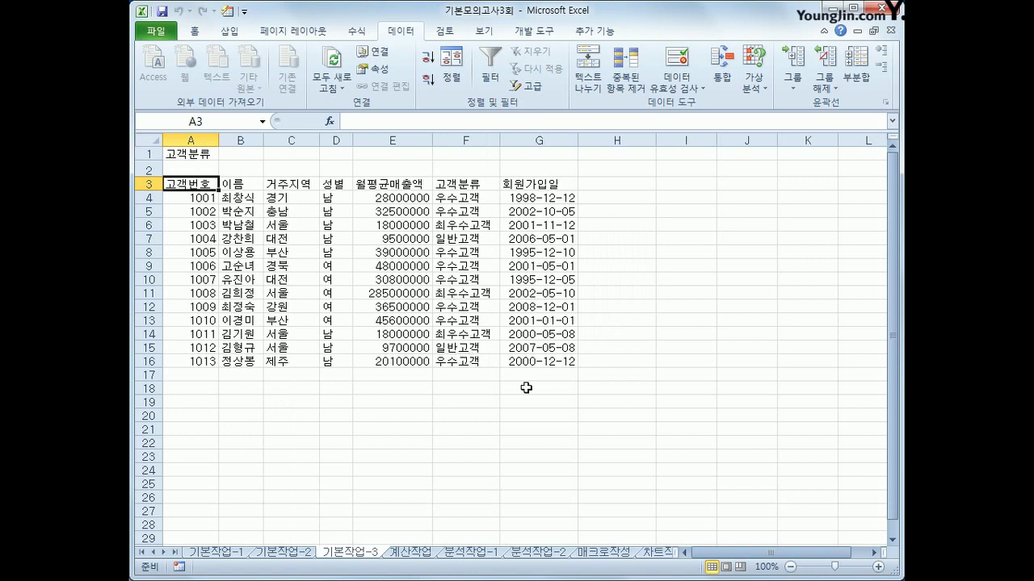
# - On sheet 계산작업, enter =RANK(B3,$B$3:$B$11) in C3 to rank the first contestant's 총점
pyautogui.click(418, 554)
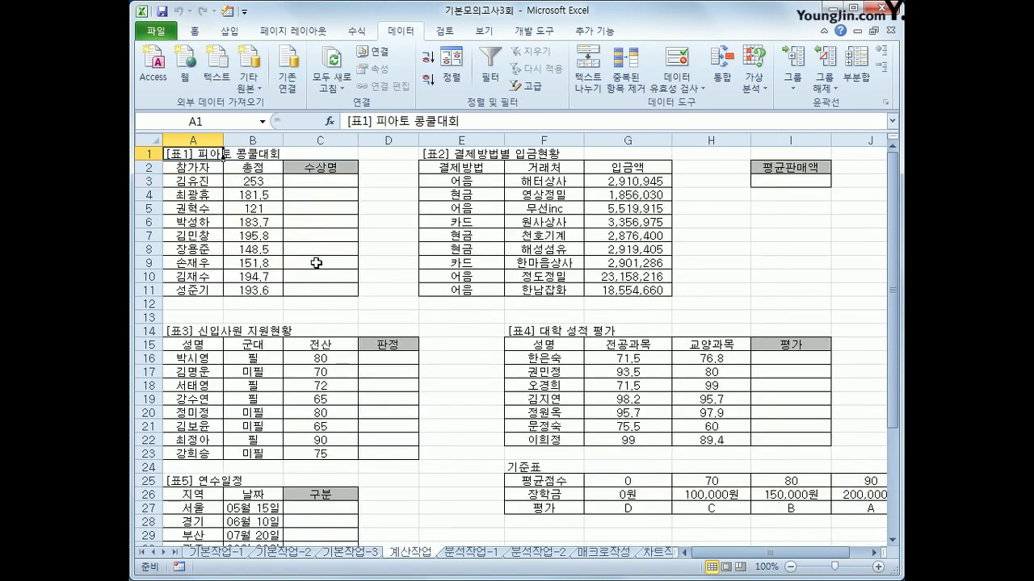
pyautogui.click(320, 185)
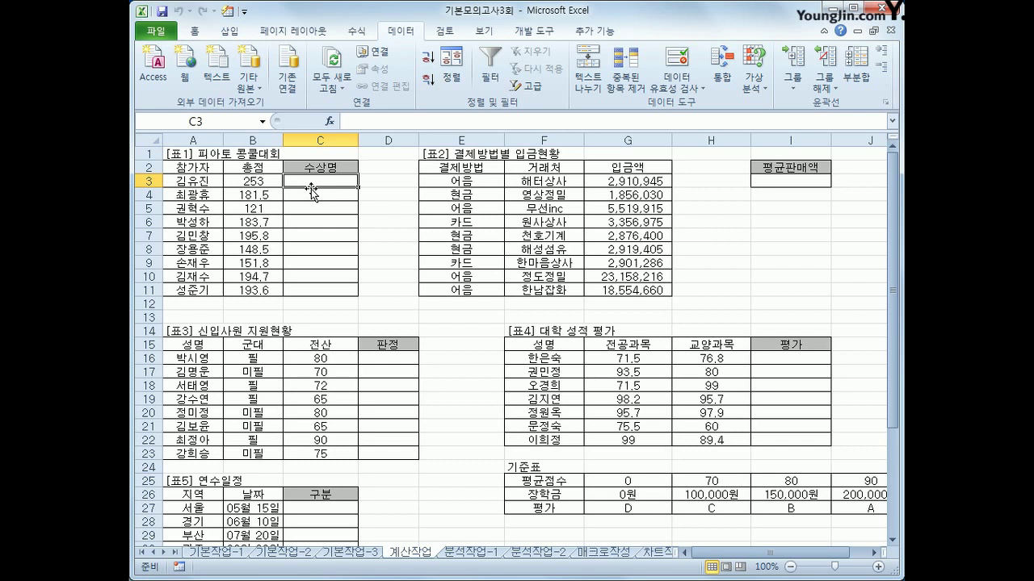
pyautogui.write('=rank(')
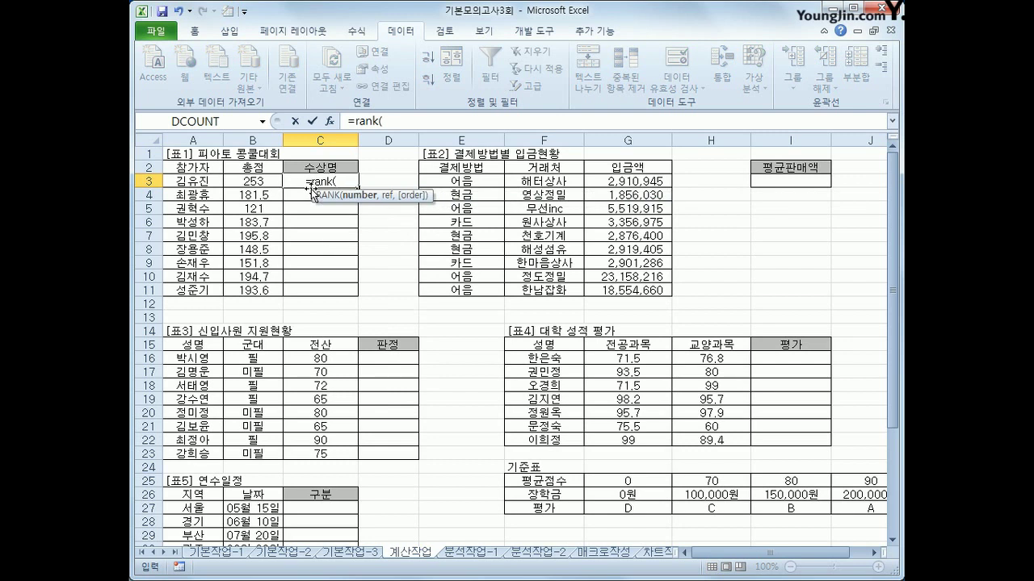
pyautogui.press('Left')
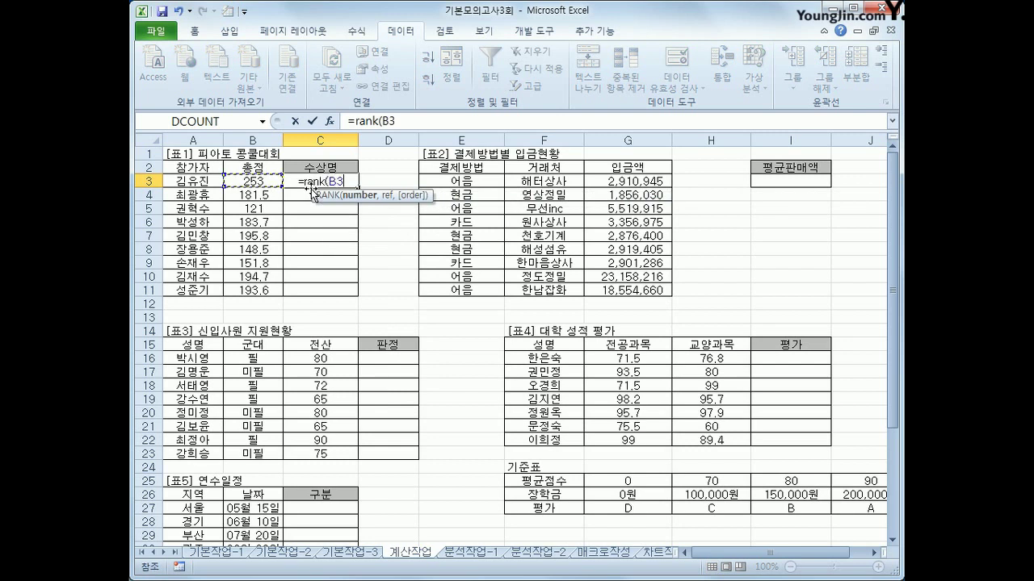
pyautogui.write(',')
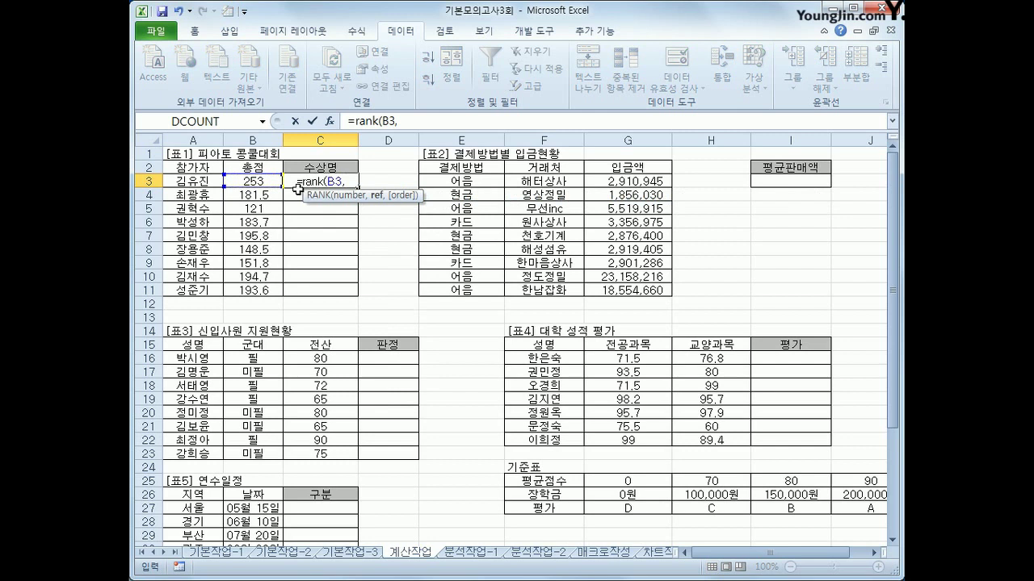
pyautogui.moveTo(257, 182); pyautogui.dragTo(254, 286)
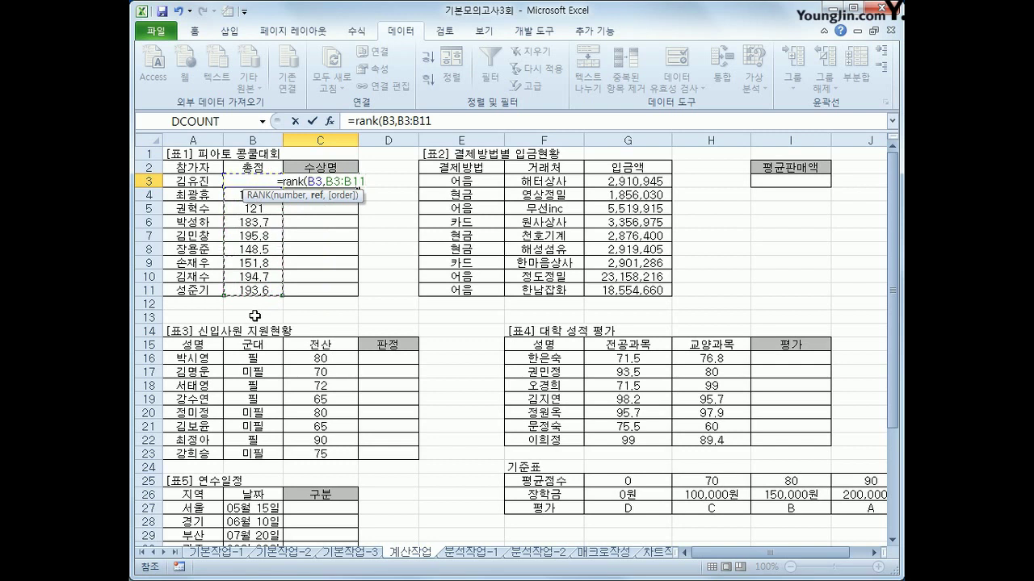
pyautogui.press('F4')
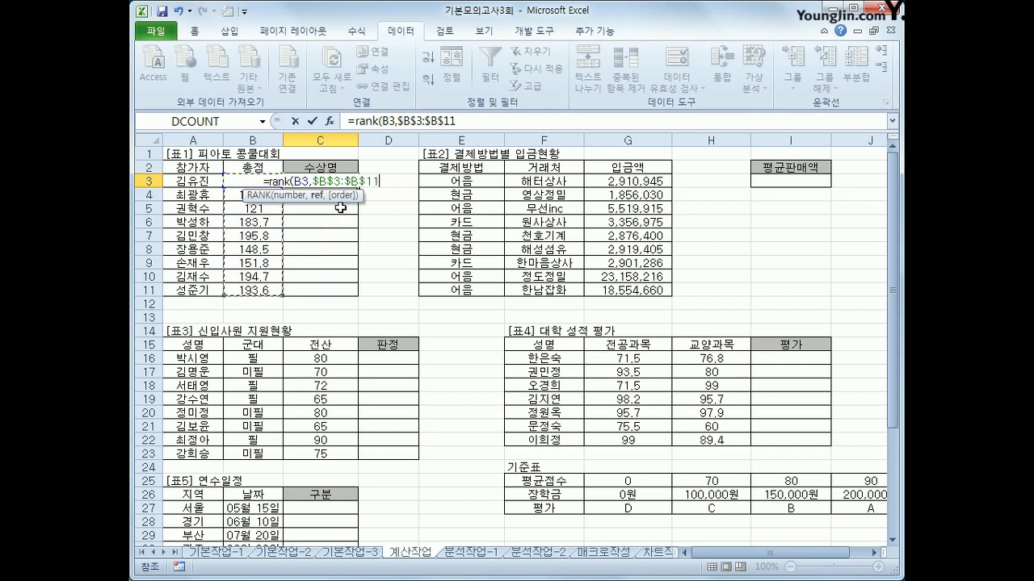
pyautogui.write(')')
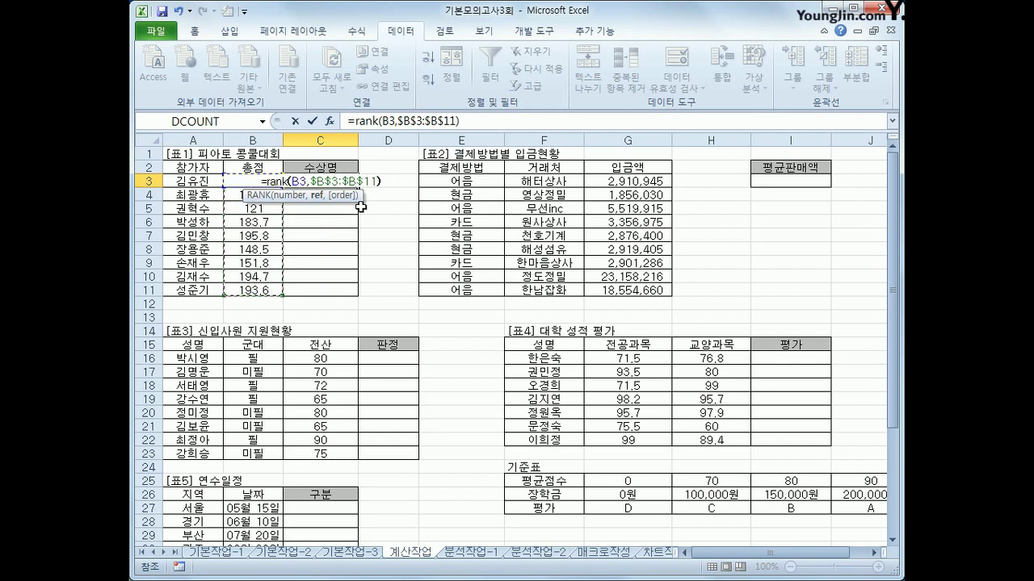
pyautogui.press('Return')
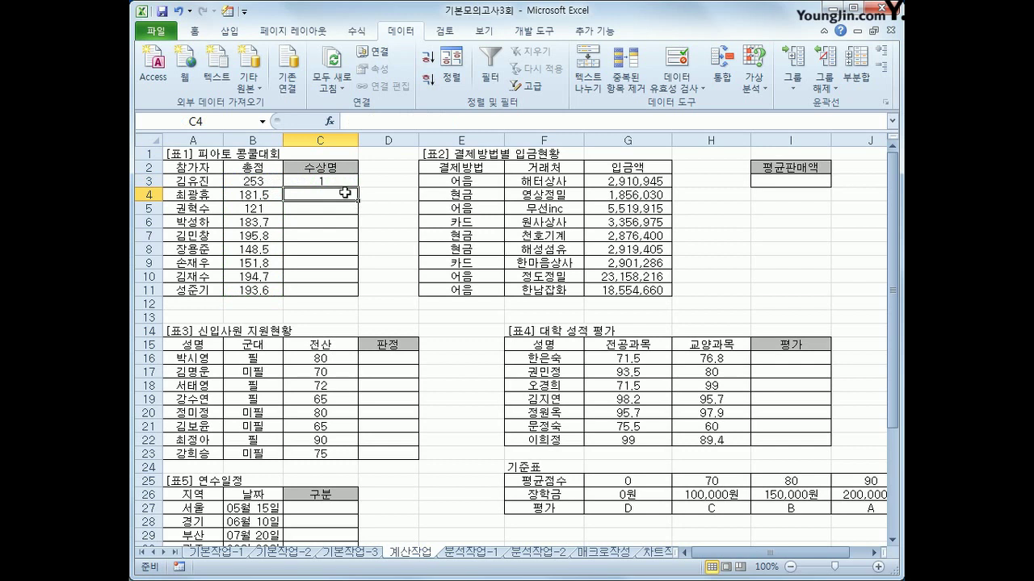
# - Fill the rank formula from C3 down to C11 and inspect the copied formula in C5
pyautogui.click(333, 182)
pyautogui.moveTo(356, 189); pyautogui.dragTo(347, 299)
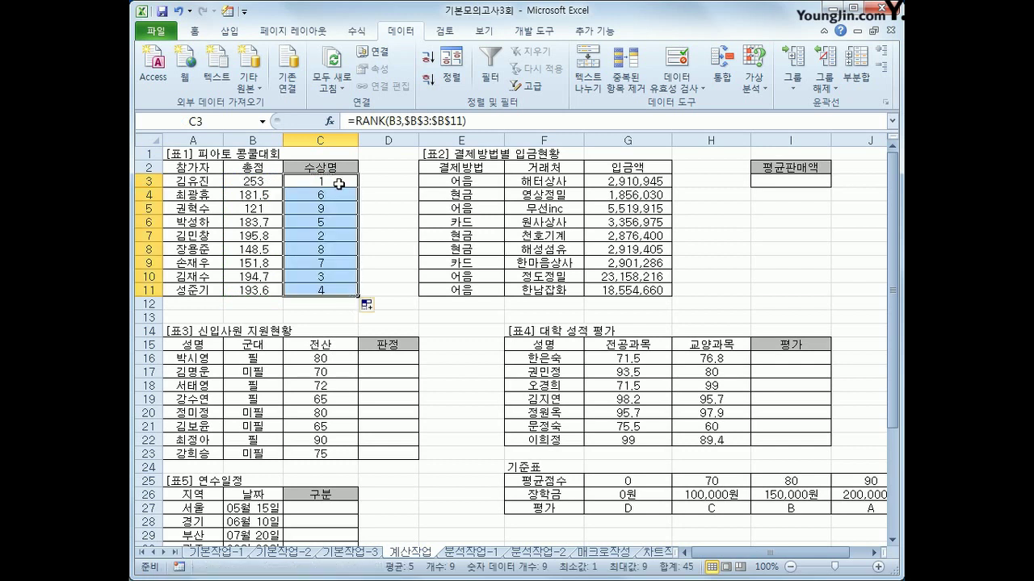
pyautogui.click(331, 203)
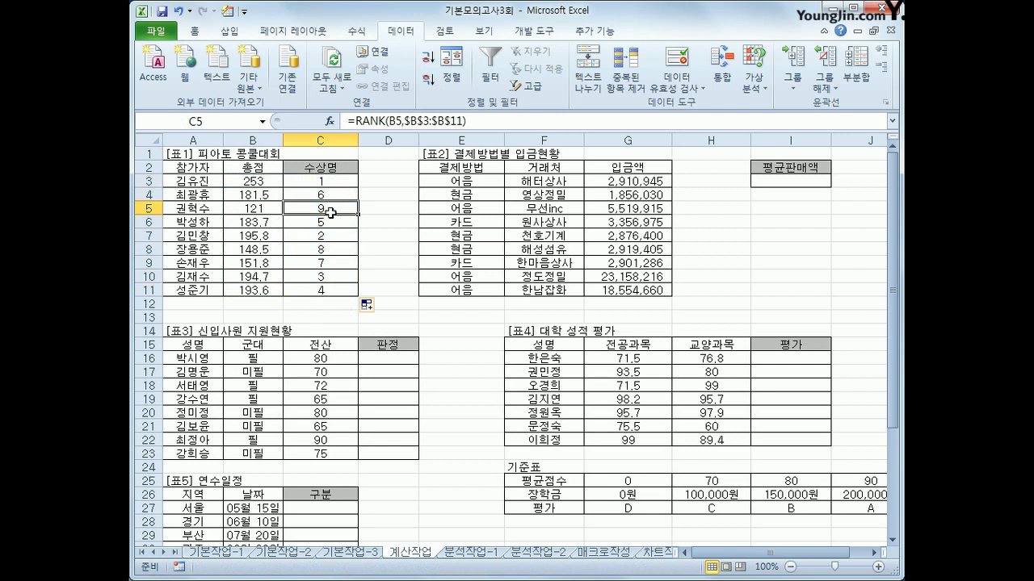
# - Wrap the RANK formula in C3 in an IF that returns "대상" when the rank equals 1
pyautogui.click(320, 189)
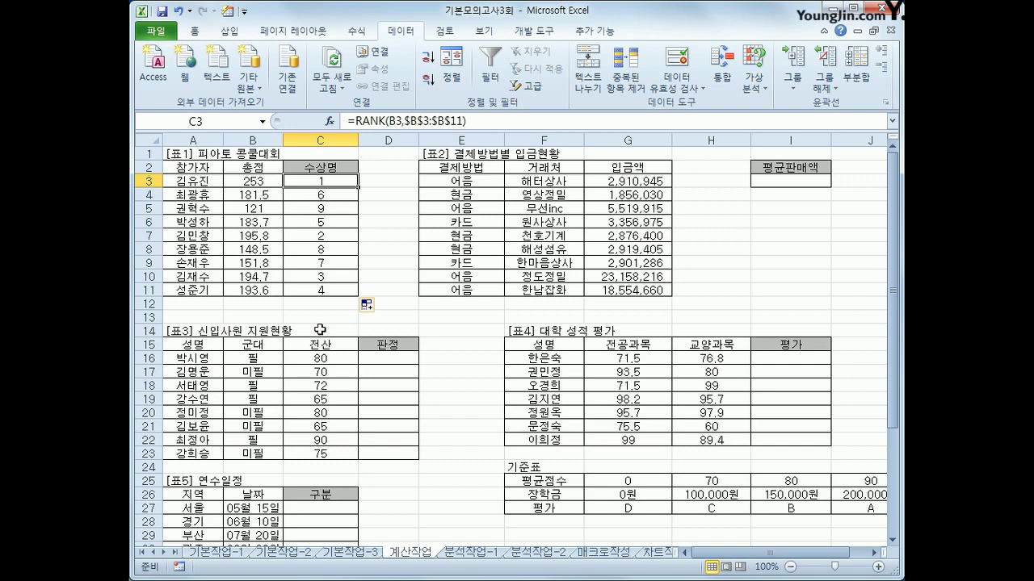
pyautogui.click(394, 121)
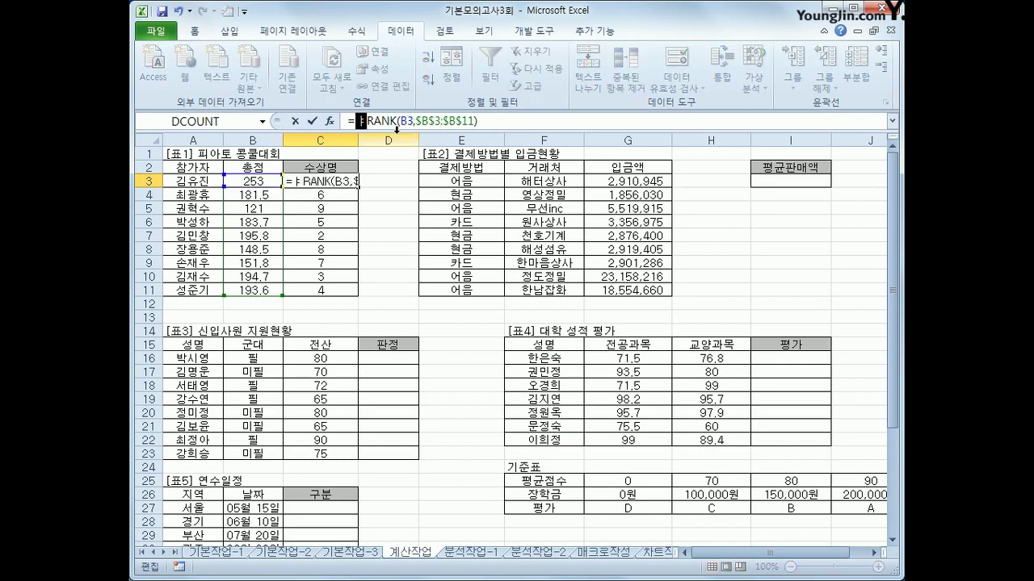
pyautogui.write('if(')
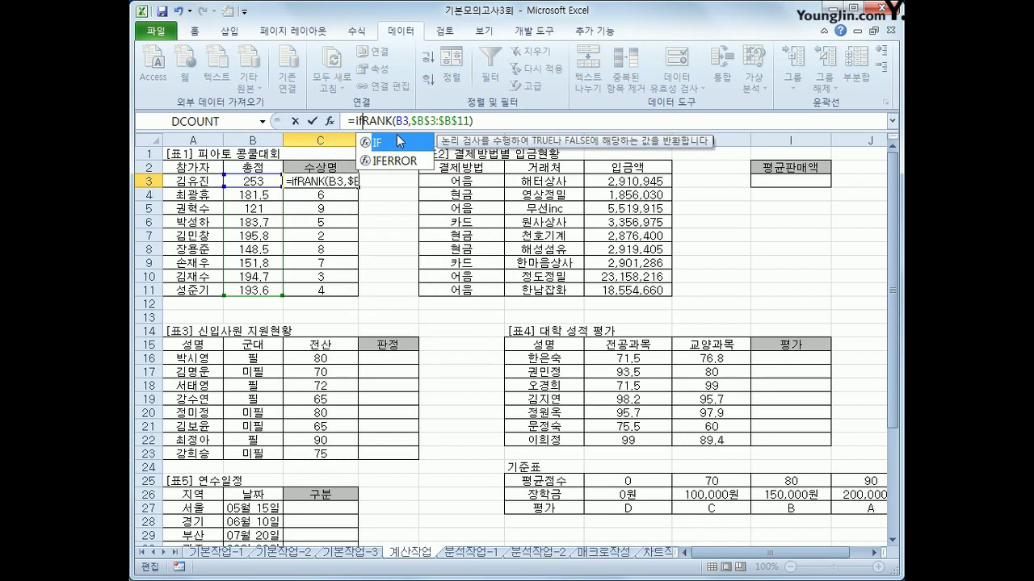
pyautogui.click(491, 122)
pyautogui.write('=1')
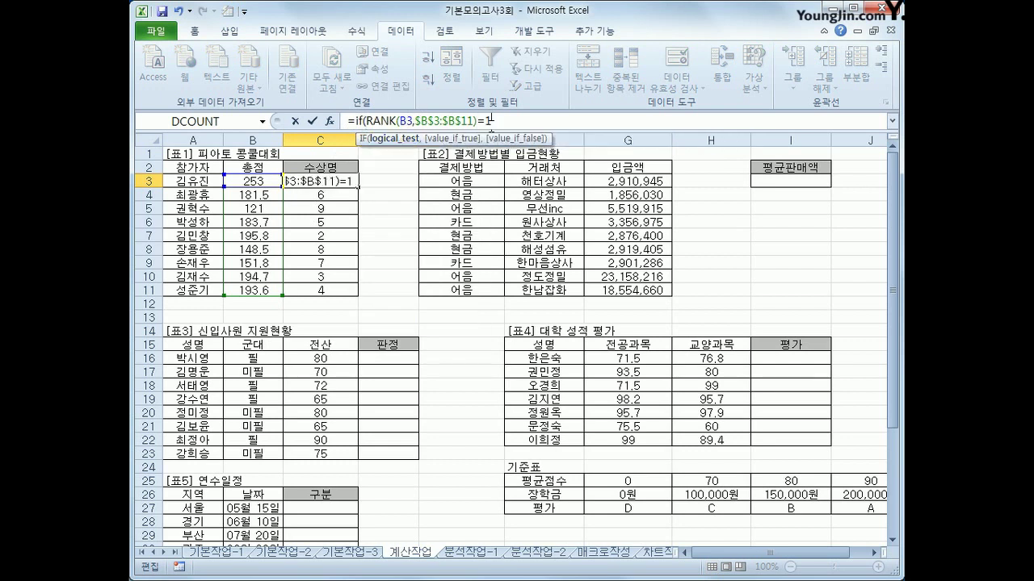
pyautogui.write(',"대상",')
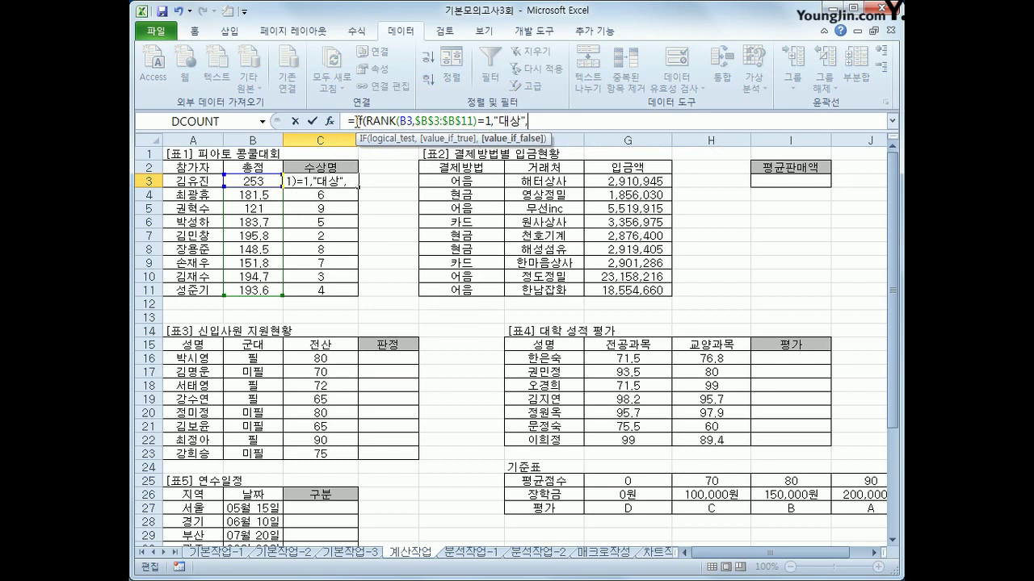
# - Duplicate the IF segment as the false argument in C3, changing its condition to <=3 and its result to "금상"
pyautogui.moveTo(356, 121); pyautogui.dragTo(544, 128)
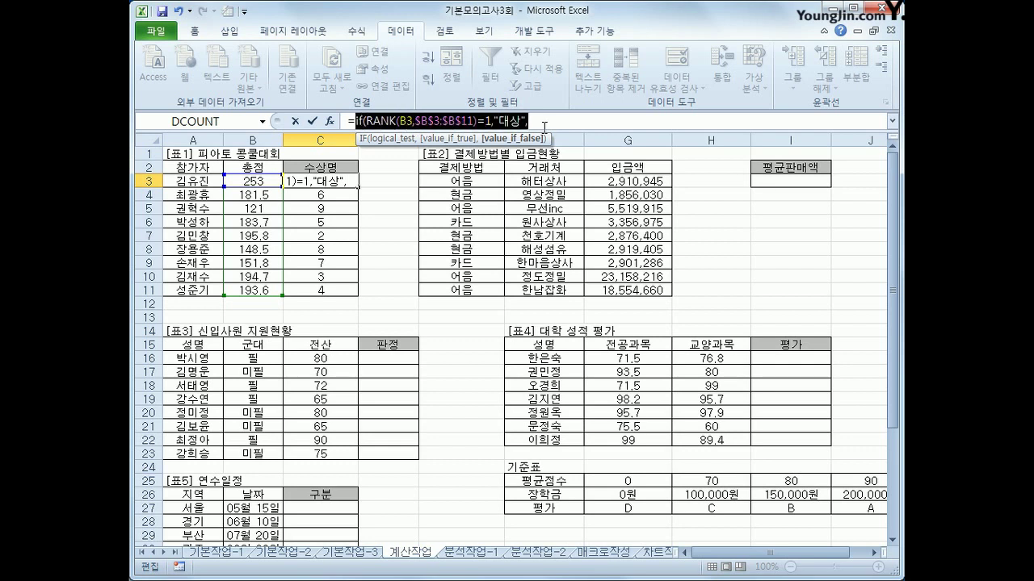
pyautogui.hotkey('ctrl', 'c')
pyautogui.click(529, 121)
pyautogui.hotkey('ctrl', 'v')
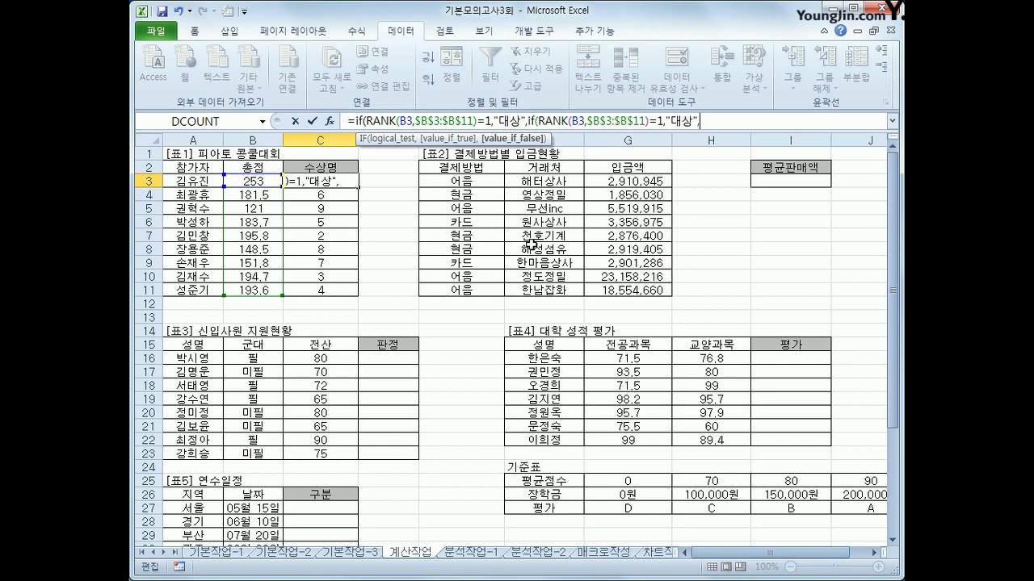
pyautogui.click(649, 121)
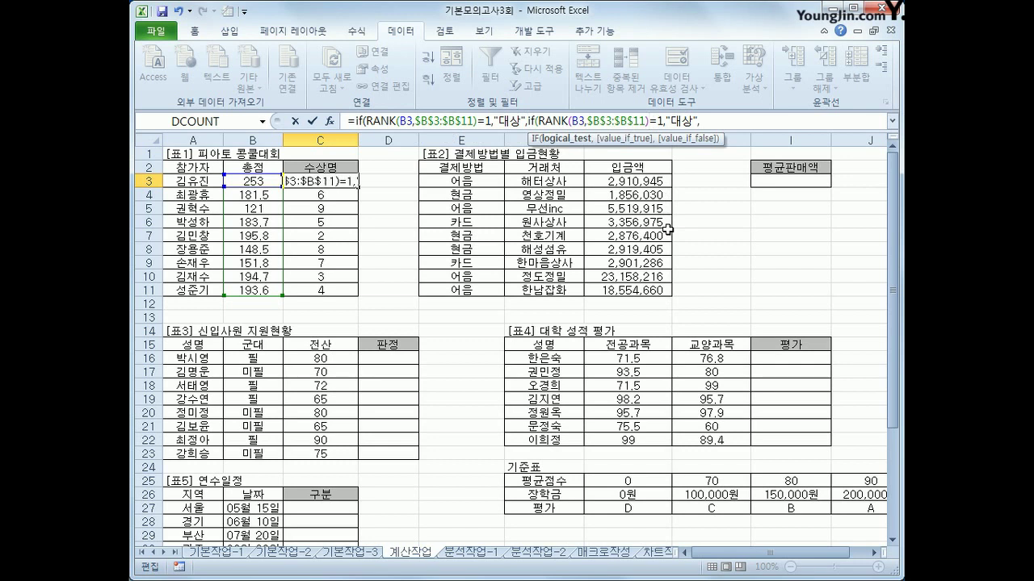
pyautogui.write('<=')
pyautogui.press('Delete')
pyautogui.press('Delete')
pyautogui.write('3')
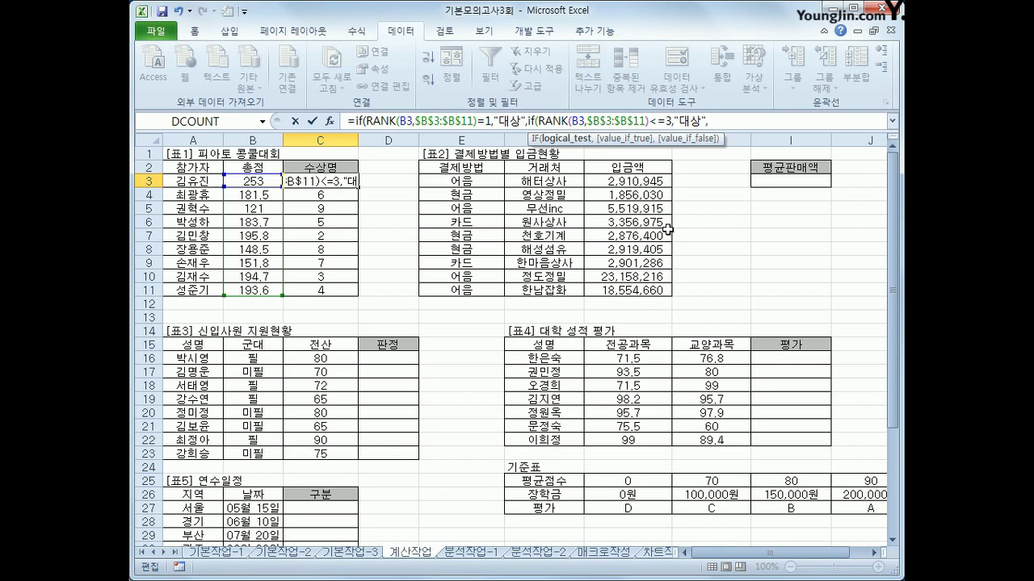
pyautogui.moveTo(681, 121); pyautogui.dragTo(690, 121)
pyautogui.write('금상')
# - Append a third copy of the IF segment to the C3 formula with its rank condition set to <=6
pyautogui.click(730, 122)
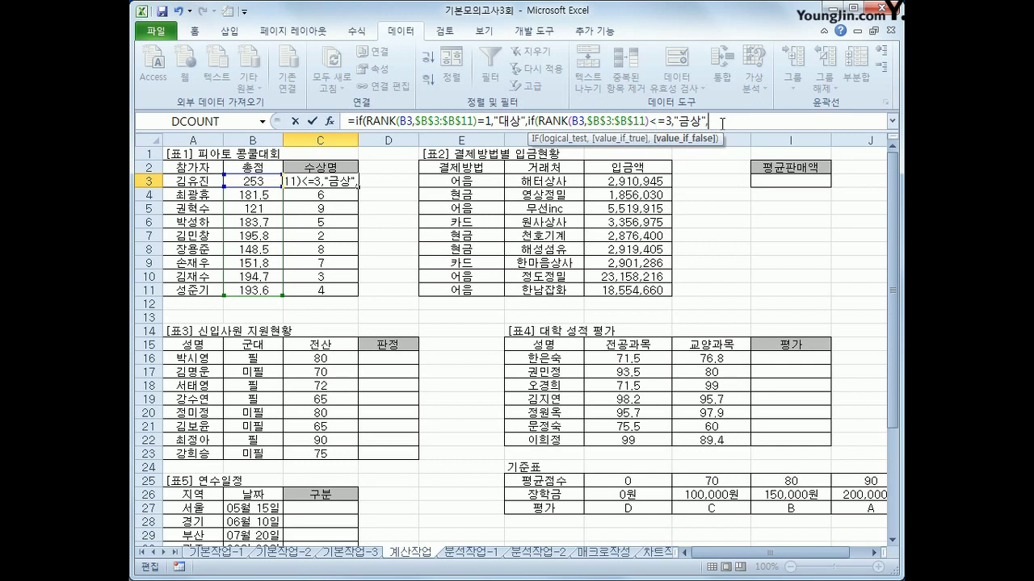
pyautogui.scroll(-1, 721, 122)
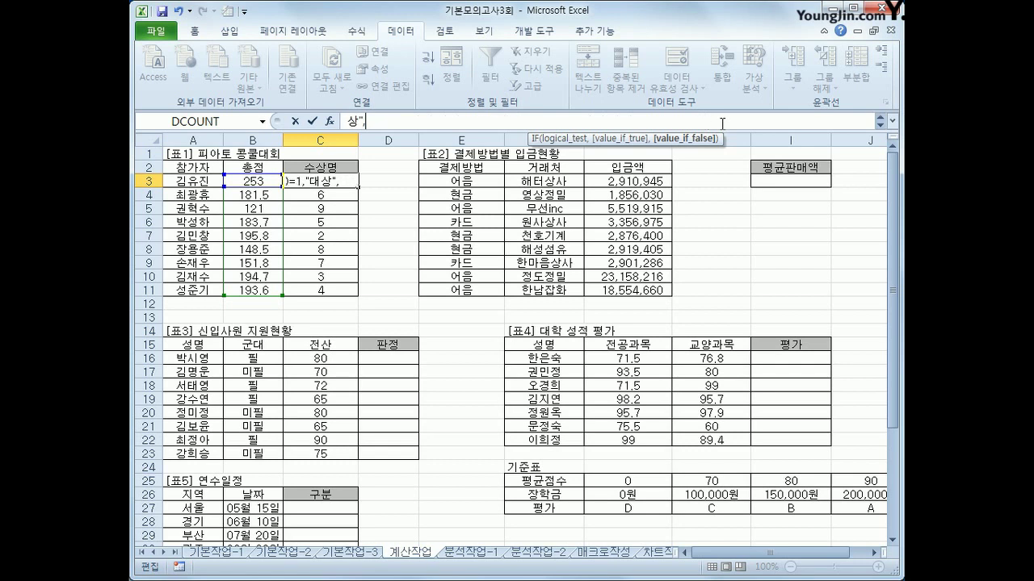
pyautogui.click(892, 122)
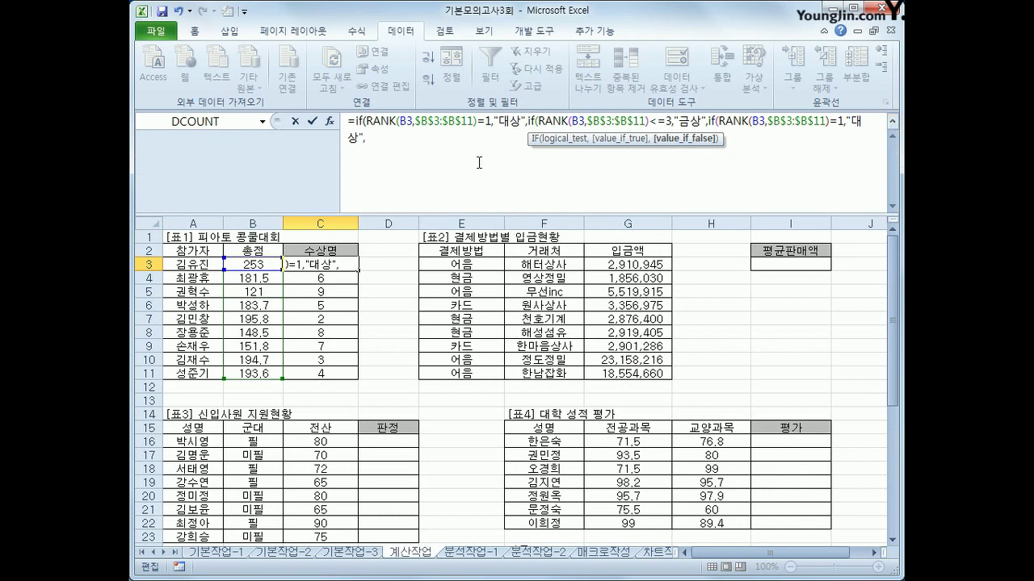
pyautogui.click(831, 121)
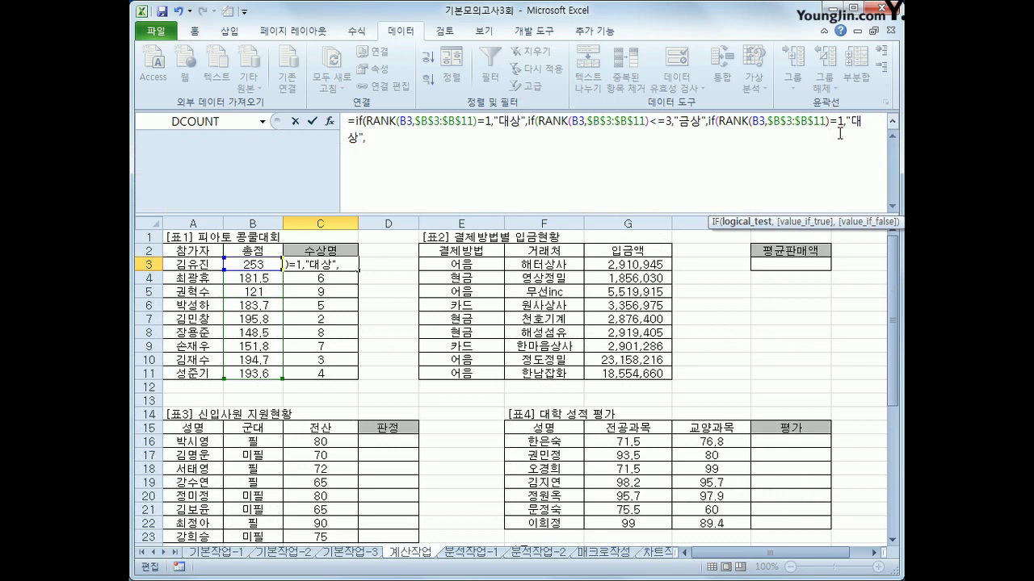
pyautogui.write('<')
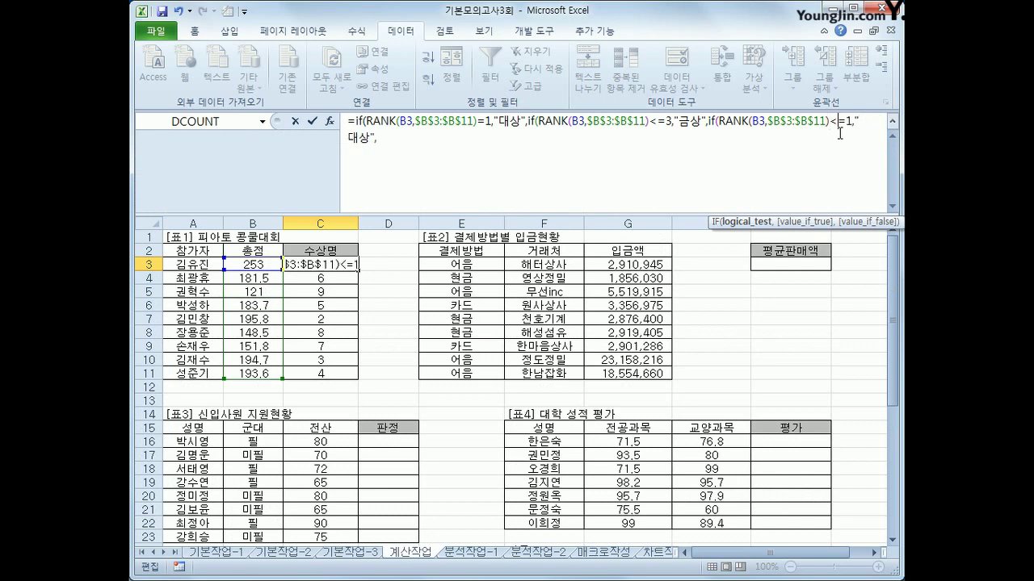
pyautogui.press('Delete')
pyautogui.press('End')
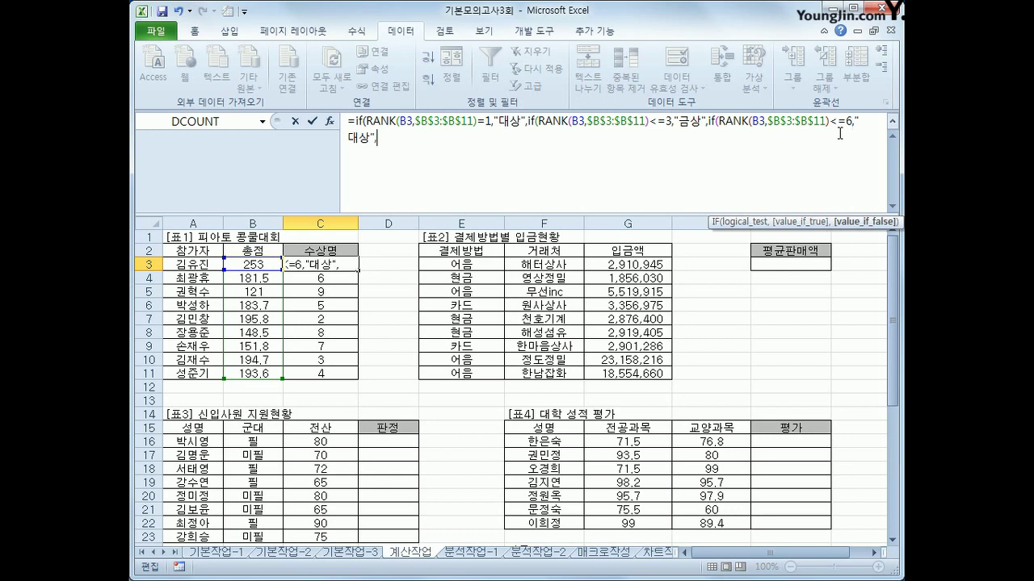
# - Make the third IF return "동상", otherwise an empty string "", and complete the C3 formula with three closing parentheses
pyautogui.press('Home')
pyautogui.write('동')
pyautogui.press('Delete')
pyautogui.press('End')
pyautogui.write('","")))')
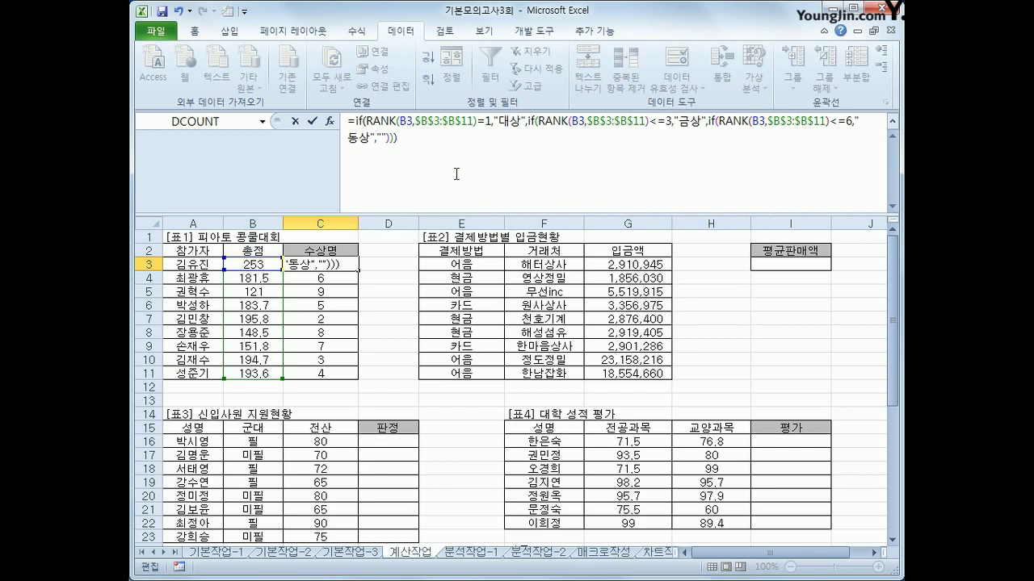
pyautogui.press('Return')
# - Fill the nested IF formula from C3 down to C11 and collapse the formula bar
pyautogui.click(343, 265)
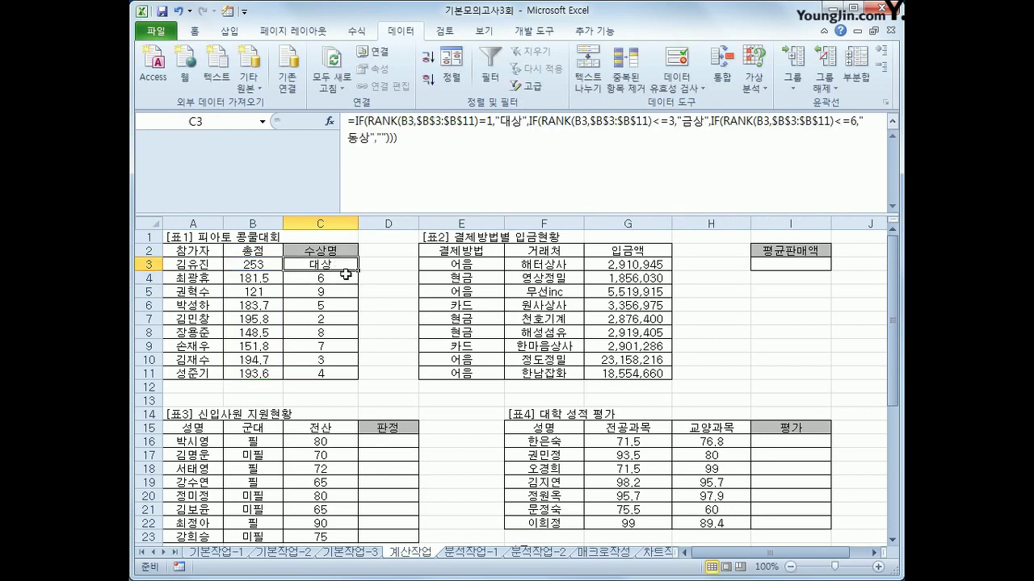
pyautogui.moveTo(361, 270); pyautogui.dragTo(347, 376)
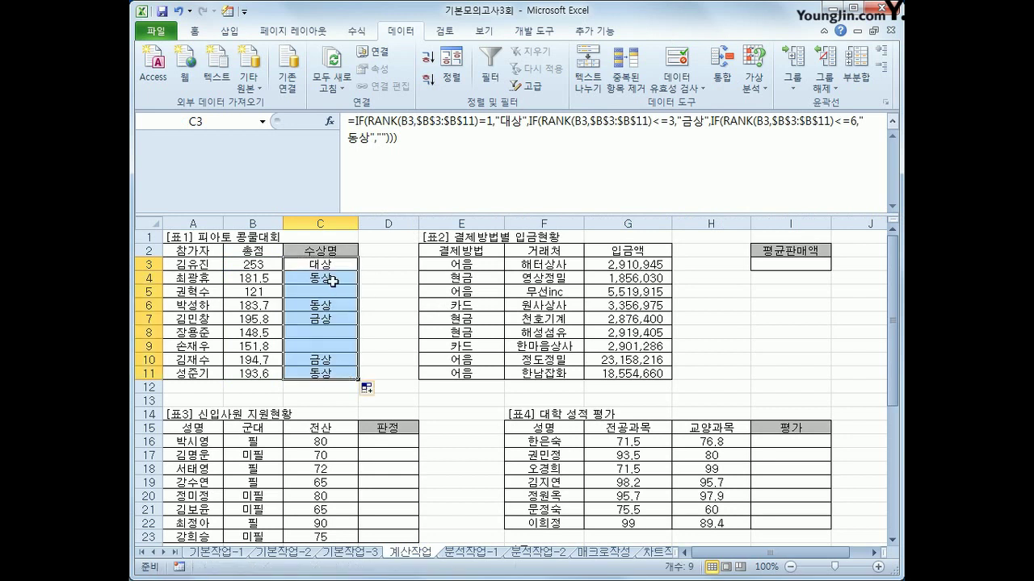
pyautogui.click(893, 123)
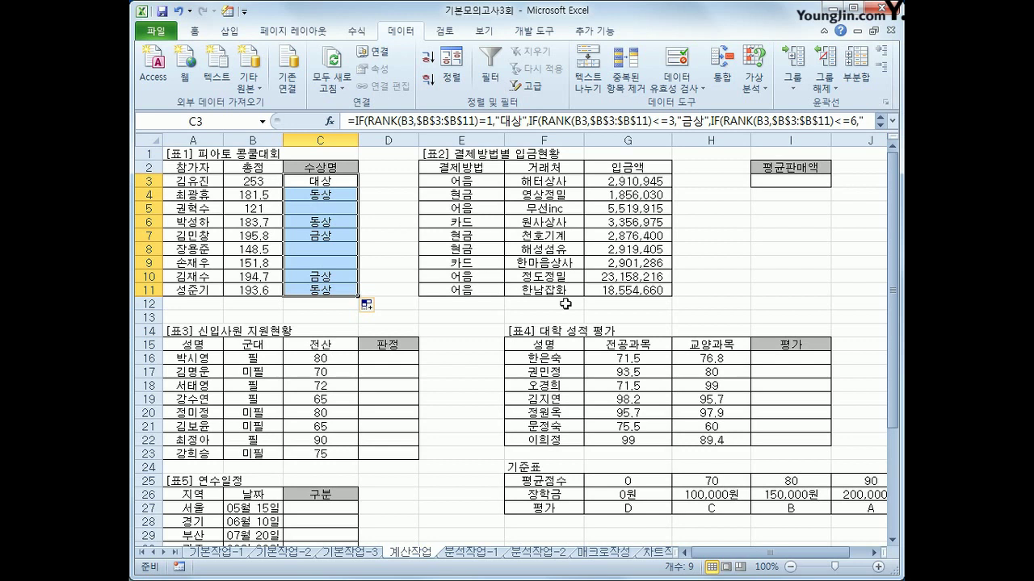
# - Copy the 결제방법 heading in E2 and 카드 in E6 to H2:H3
pyautogui.click(711, 171)
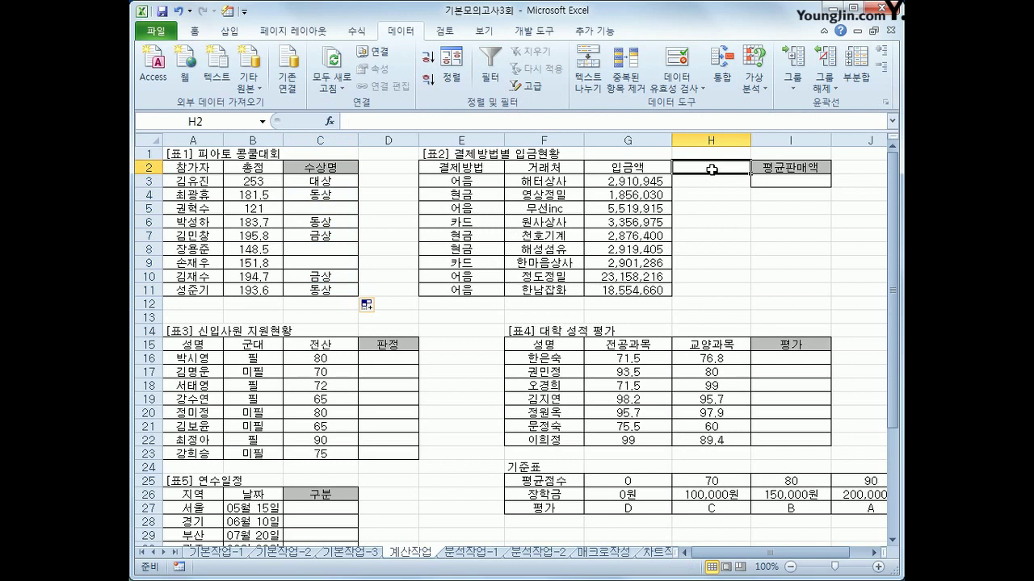
pyautogui.click(473, 168)
pyautogui.keyDown('ctrl'); pyautogui.click(465, 227); pyautogui.keyUp('ctrl')
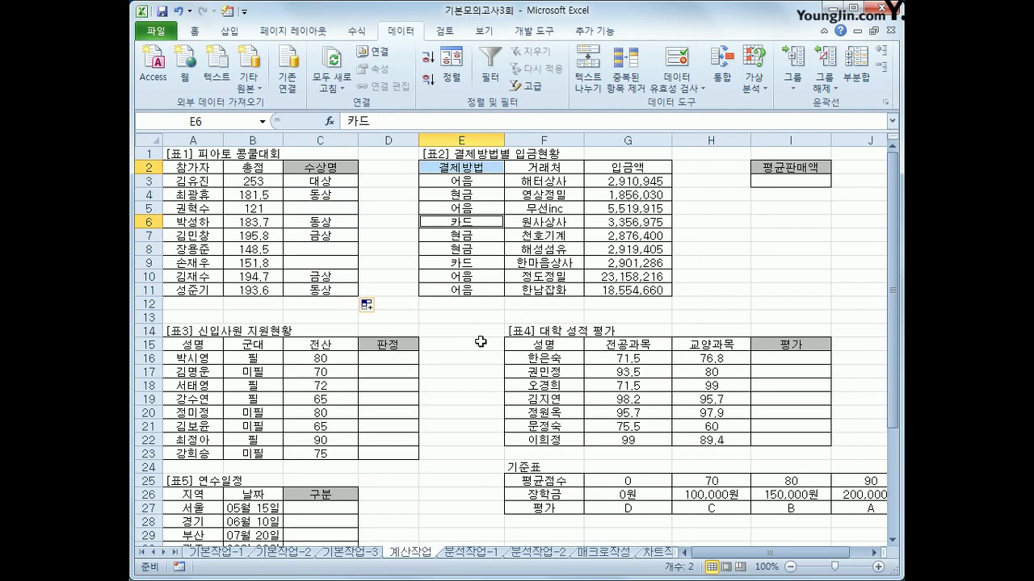
pyautogui.hotkey('ctrl', 'c')
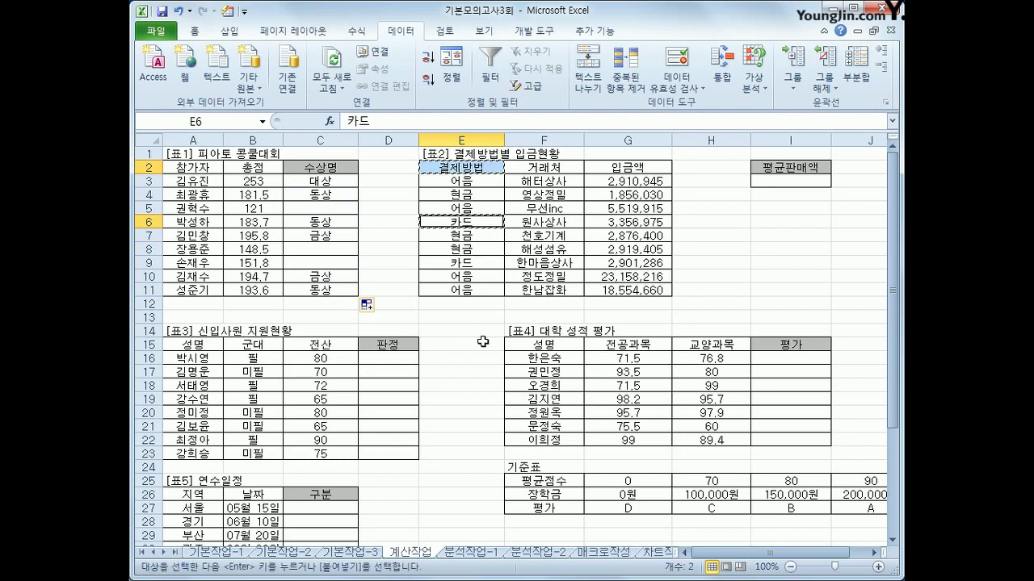
pyautogui.click(707, 168)
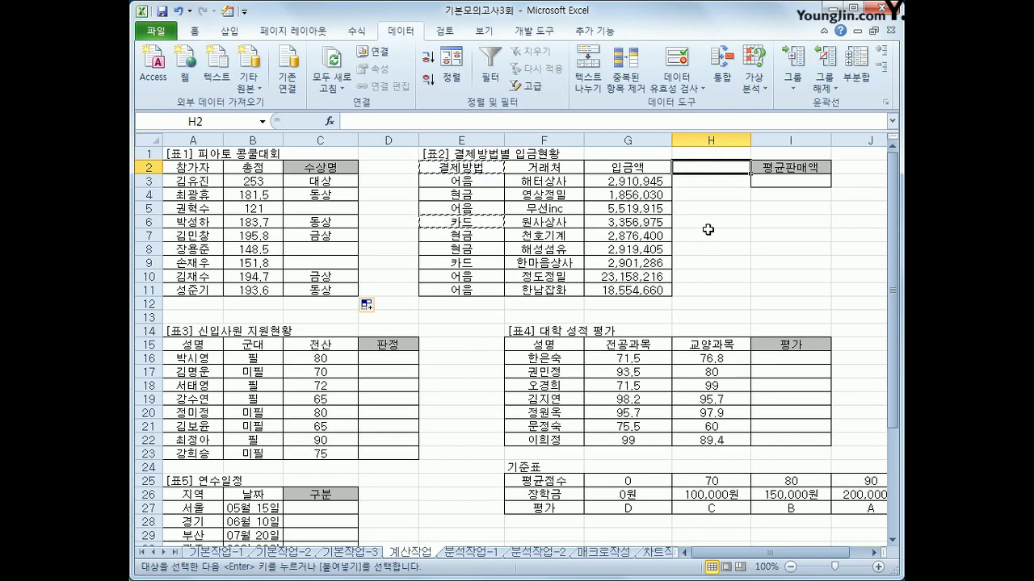
pyautogui.hotkey('ctrl', 'v')
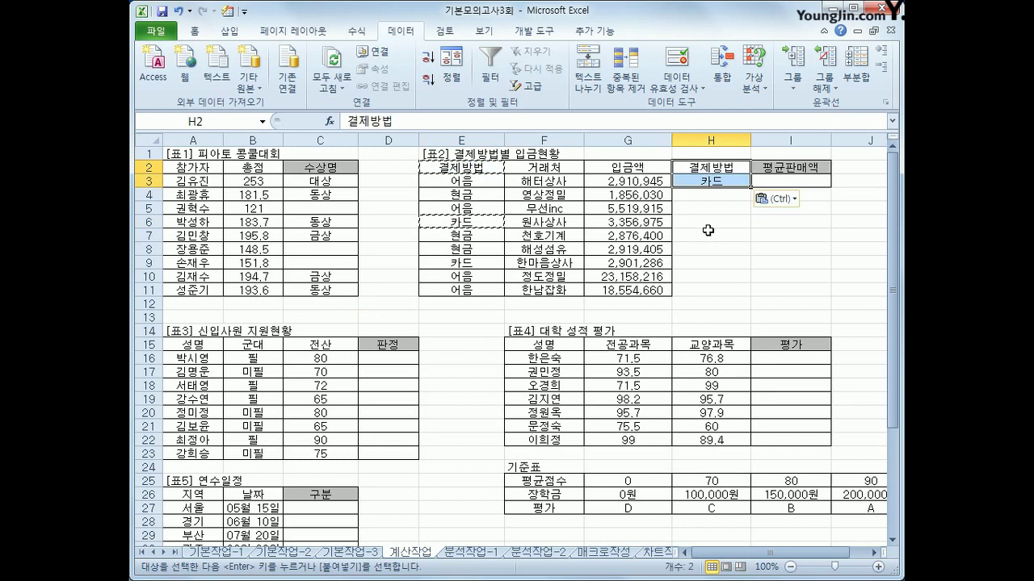
# - Insert the DAVERAGE function from the 데이터베이스 category in cell I3 under 평균판매액
pyautogui.click(765, 178)
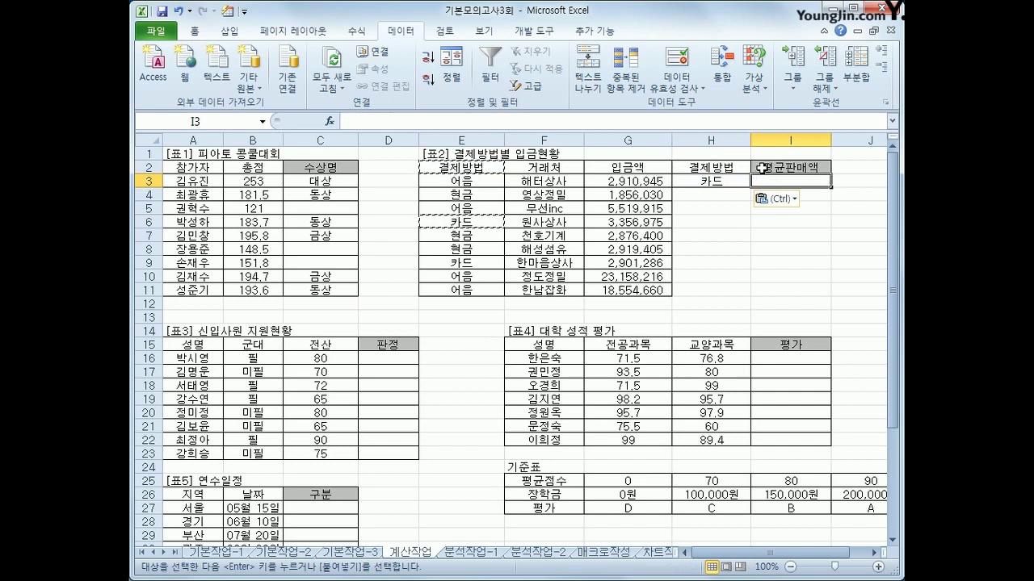
pyautogui.click(330, 121)
pyautogui.click(542, 221)
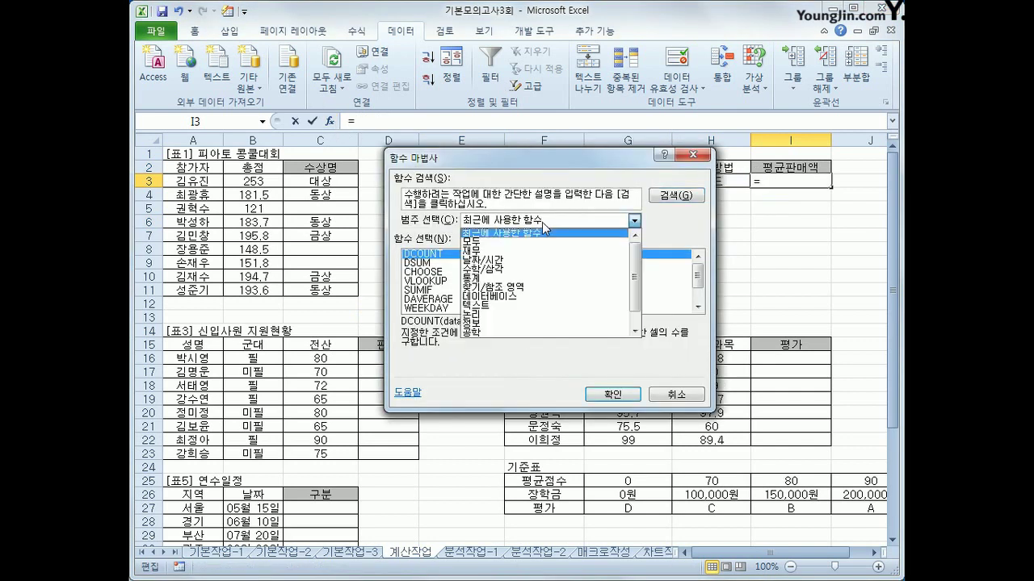
pyautogui.click(523, 301)
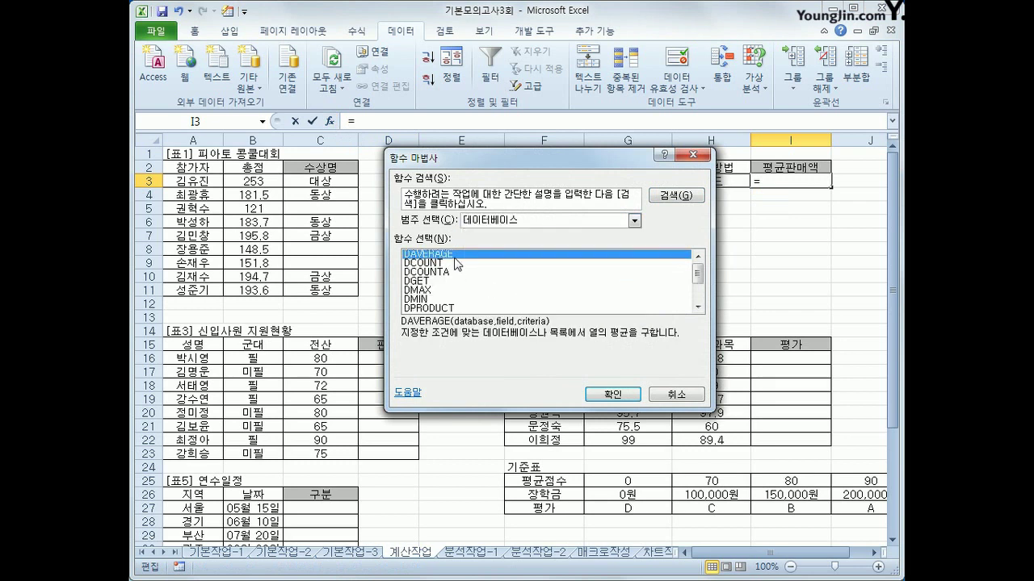
pyautogui.click(607, 394)
# - Set DAVERAGE's database to E2:G11, field to G2 and criteria to H2:H3, and confirm the function
pyautogui.moveTo(536, 362); pyautogui.dragTo(504, 493)
pyautogui.moveTo(450, 167); pyautogui.dragTo(617, 289)
pyautogui.click(458, 390)
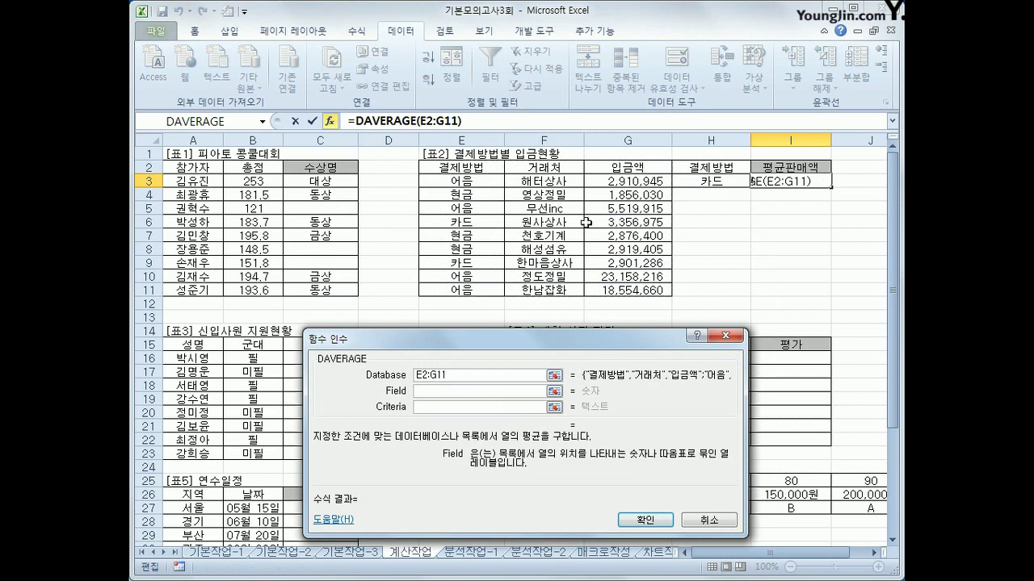
pyautogui.click(618, 167)
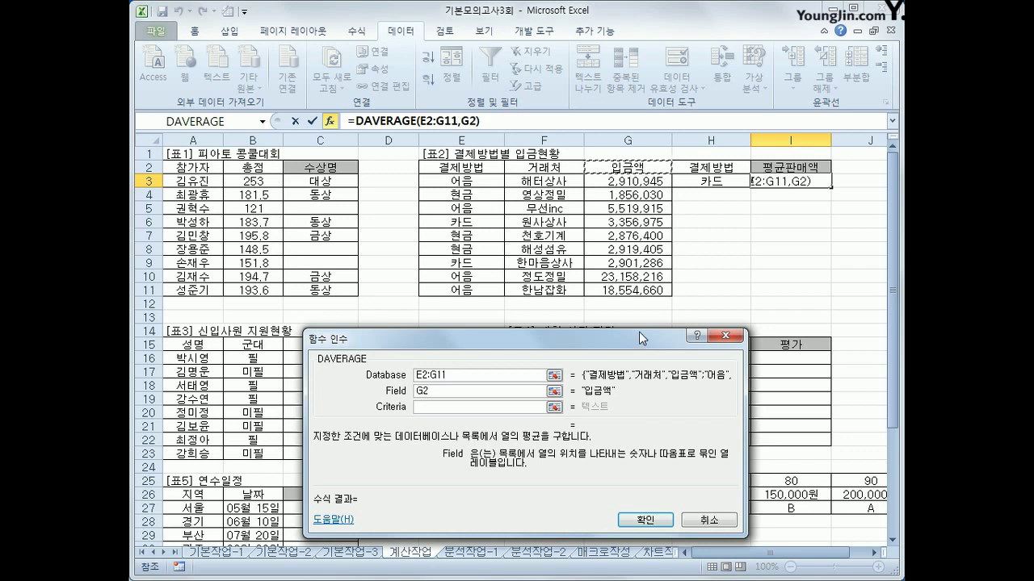
pyautogui.click(490, 408)
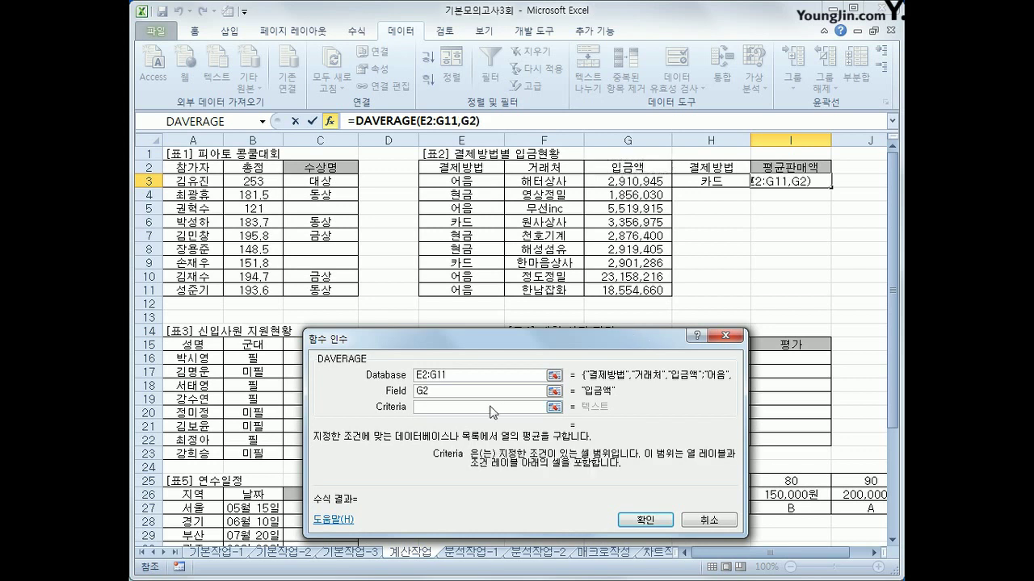
pyautogui.moveTo(705, 167); pyautogui.dragTo(705, 181)
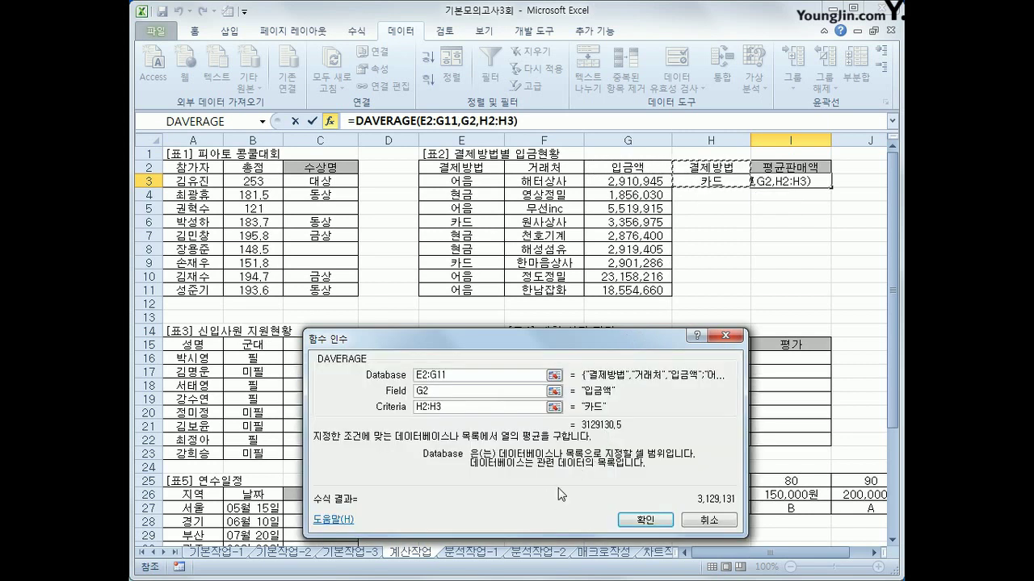
pyautogui.click(638, 520)
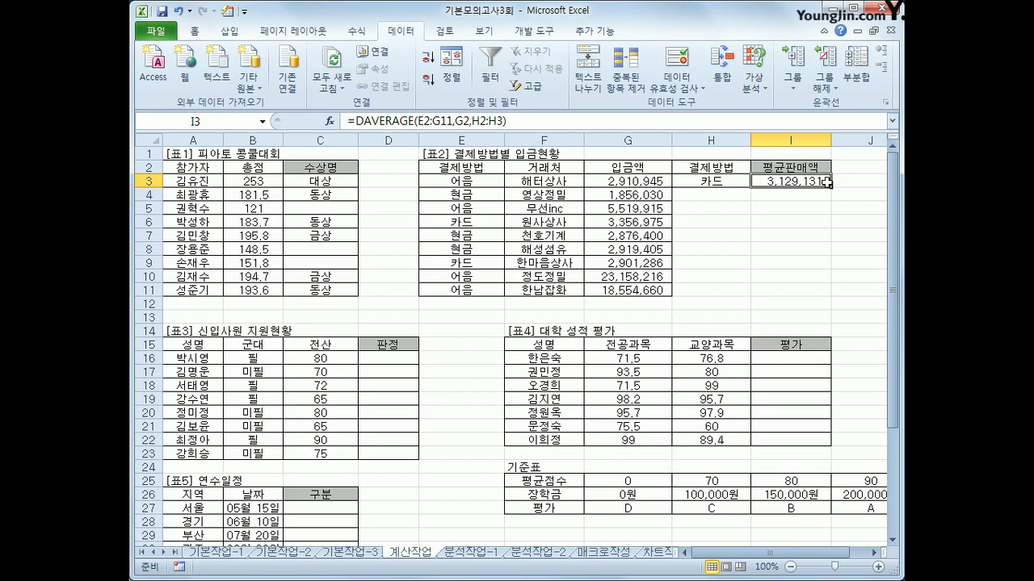
# - Wrap the DAVERAGE formula in I3 in ROUNDUP with -3 as the number of digits
pyautogui.click(357, 120)
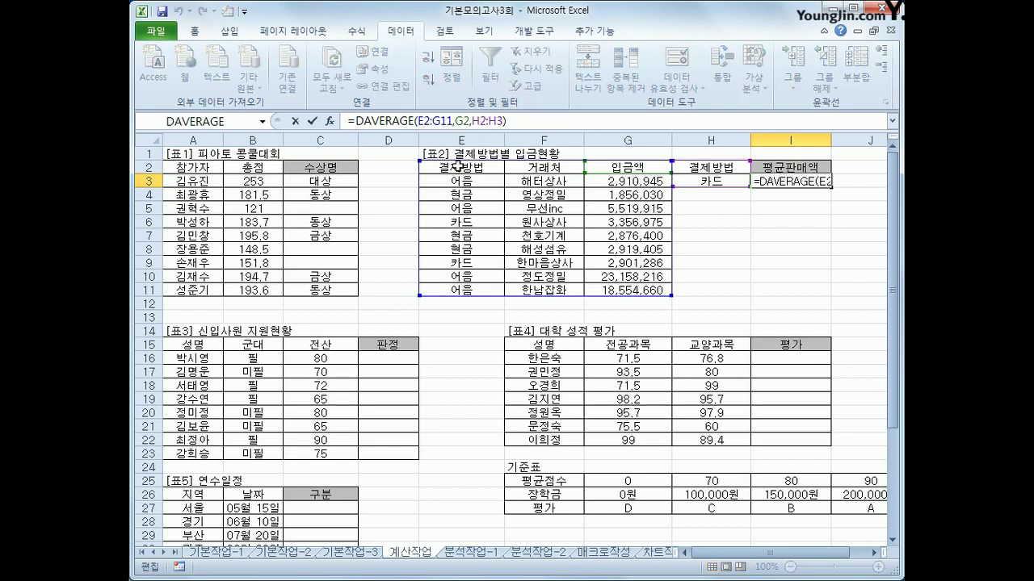
pyautogui.write('roun')
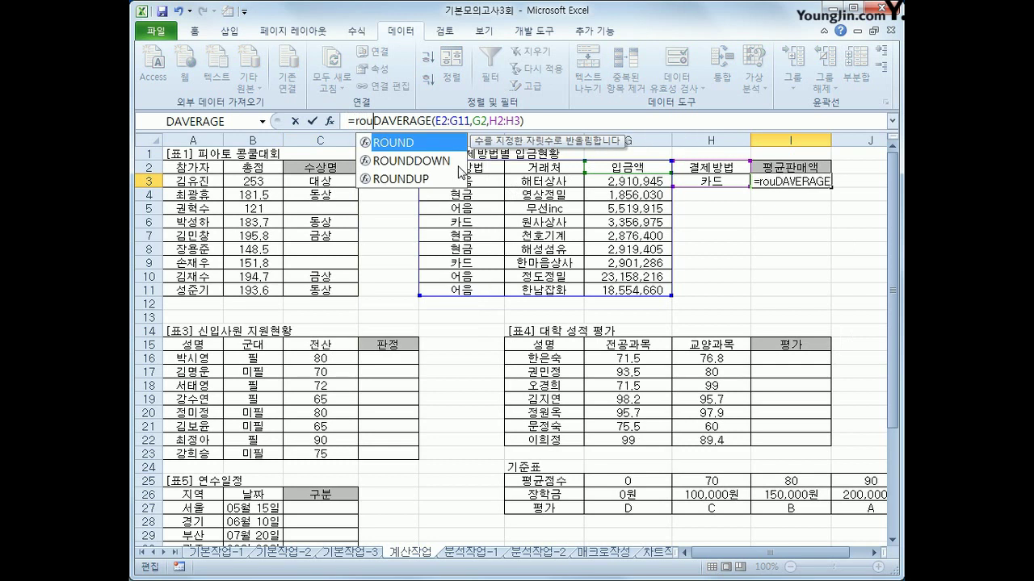
pyautogui.press('Down')
pyautogui.press('Down')
pyautogui.press('Tab')
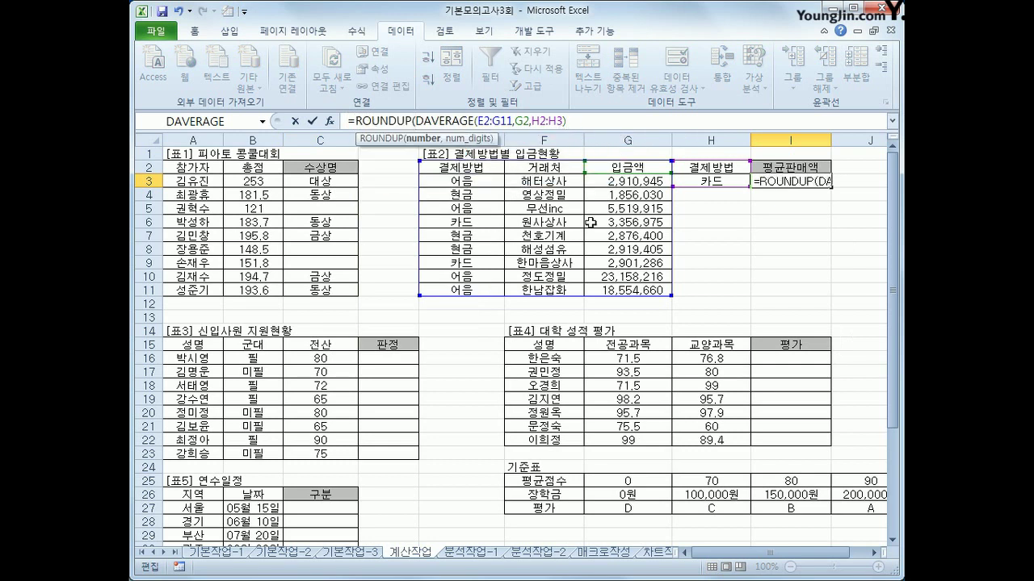
pyautogui.write(',')
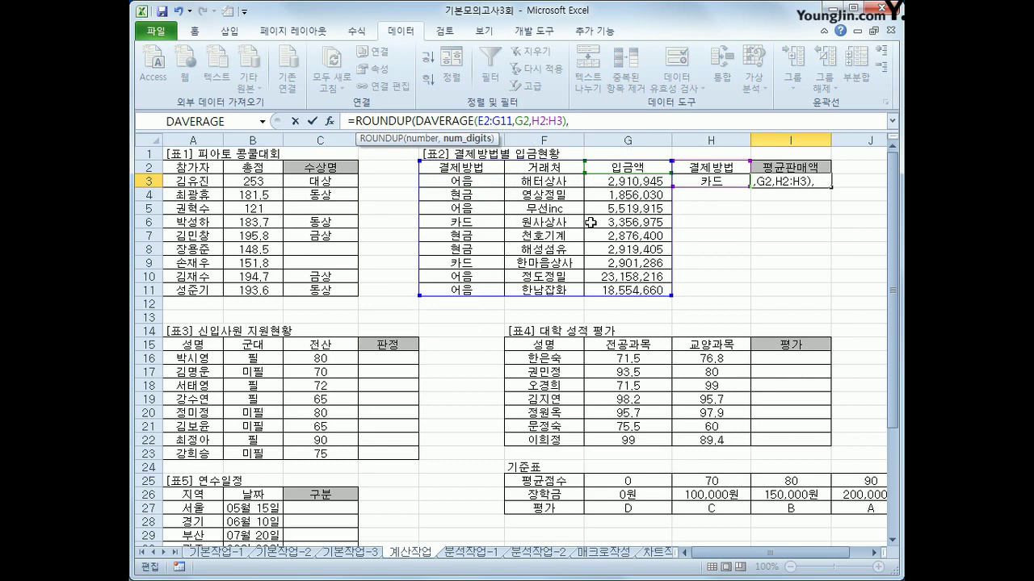
pyautogui.write('-3)')
pyautogui.press('Return')
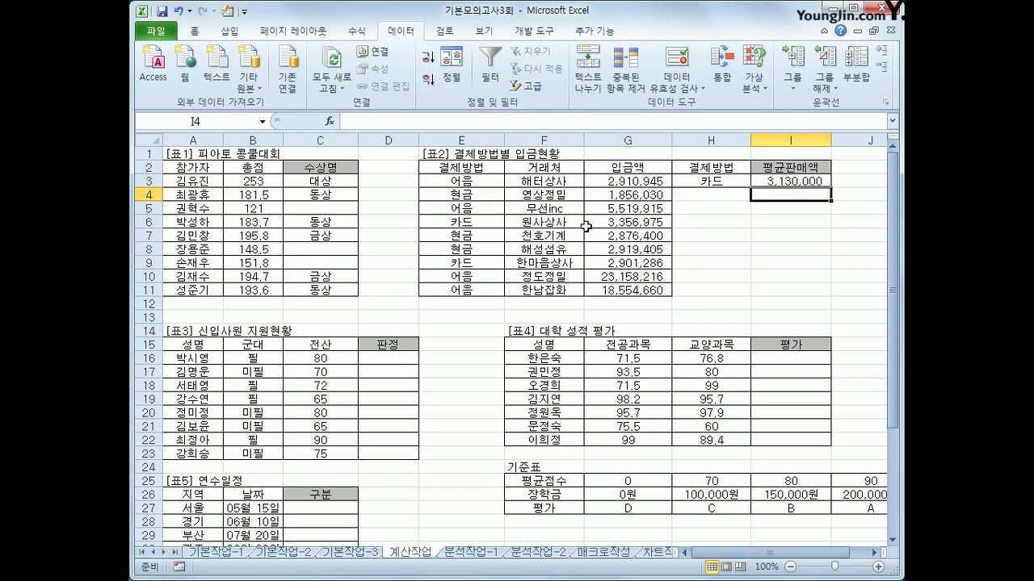
# - Begin an IF formula in D16 of 표3 with the logical test B16="필"
pyautogui.click(393, 359)
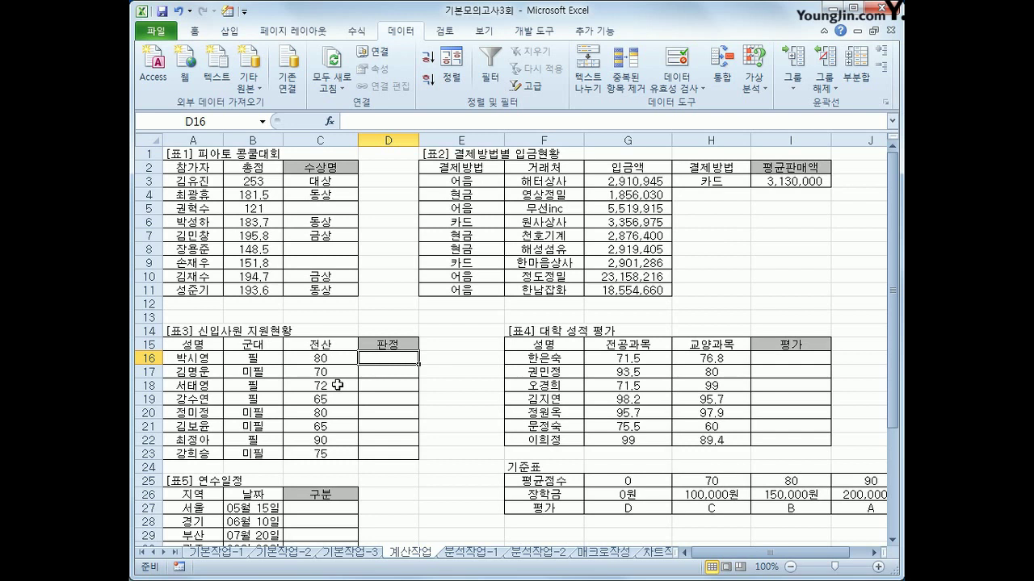
pyautogui.write('=')
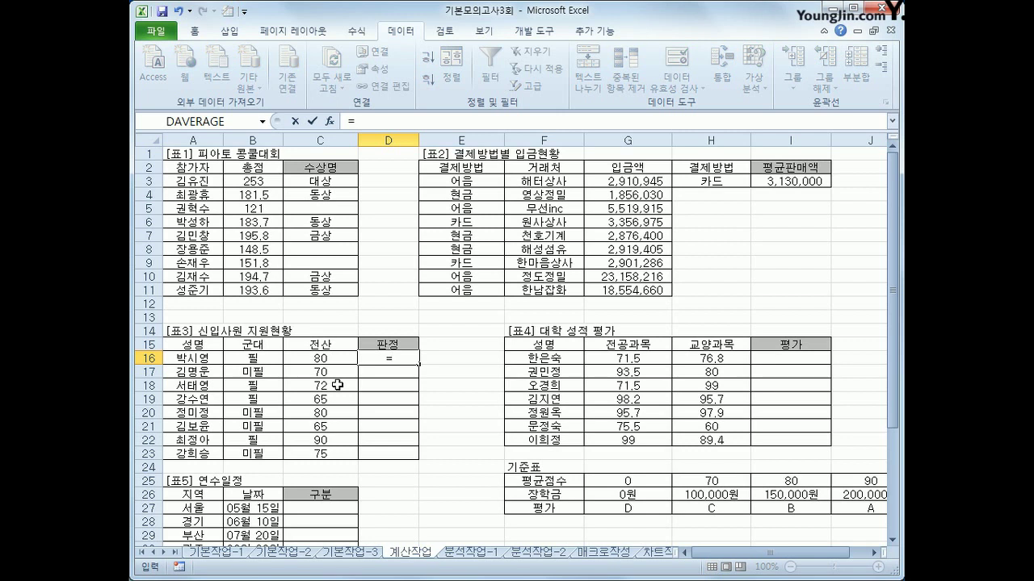
pyautogui.write('ㅣ')
pyautogui.press('BackSpace')
pyautogui.write('if(')
pyautogui.press('Left')
pyautogui.press('Left')
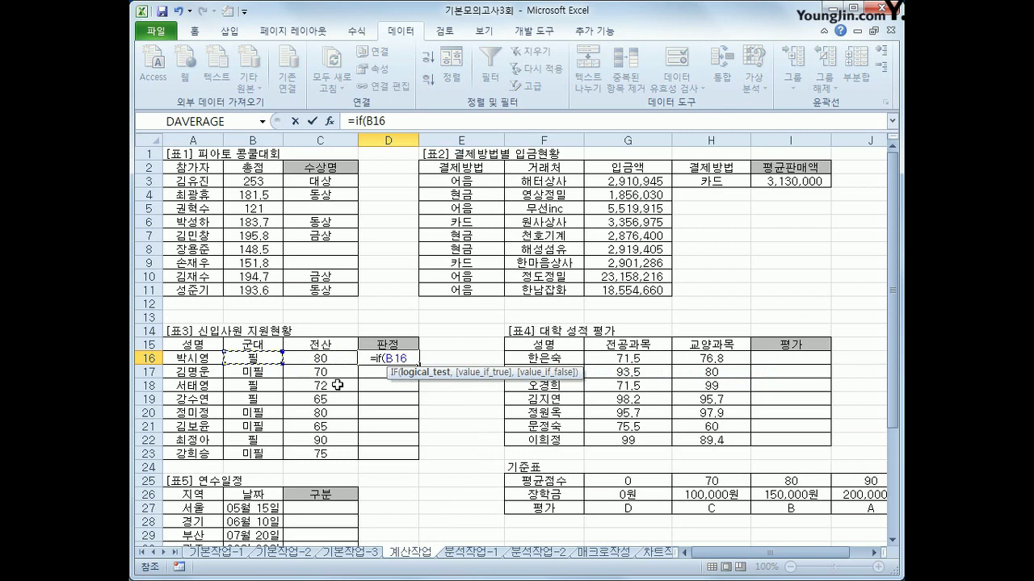
pyautogui.write('=')
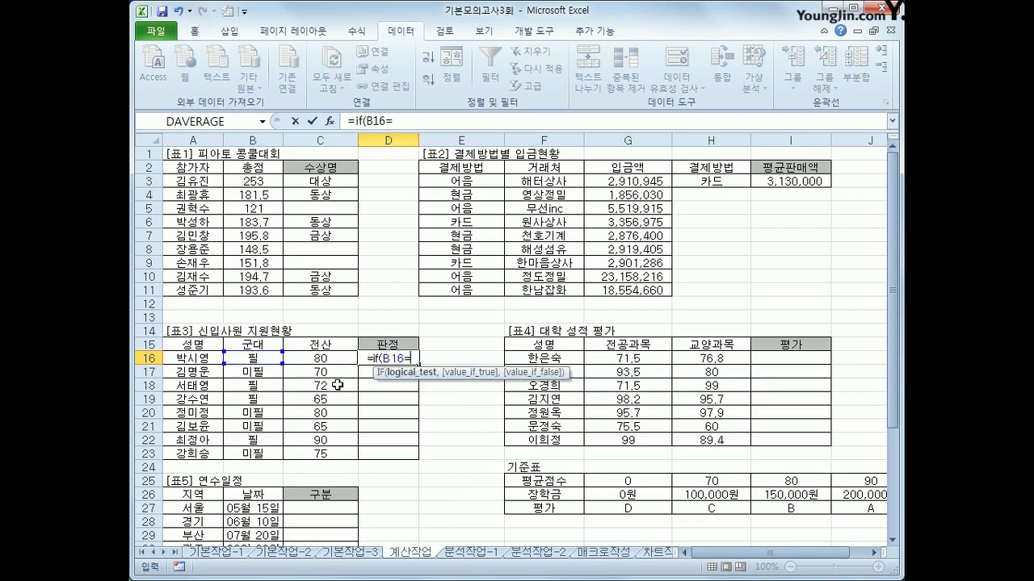
pyautogui.write('"')
pyautogui.write('필"')
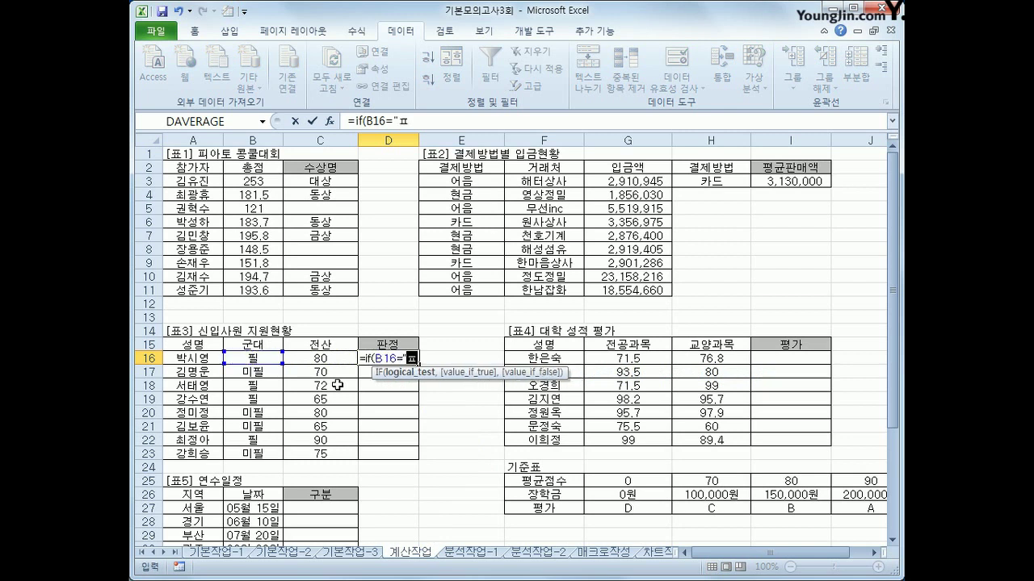
pyautogui.write(',')
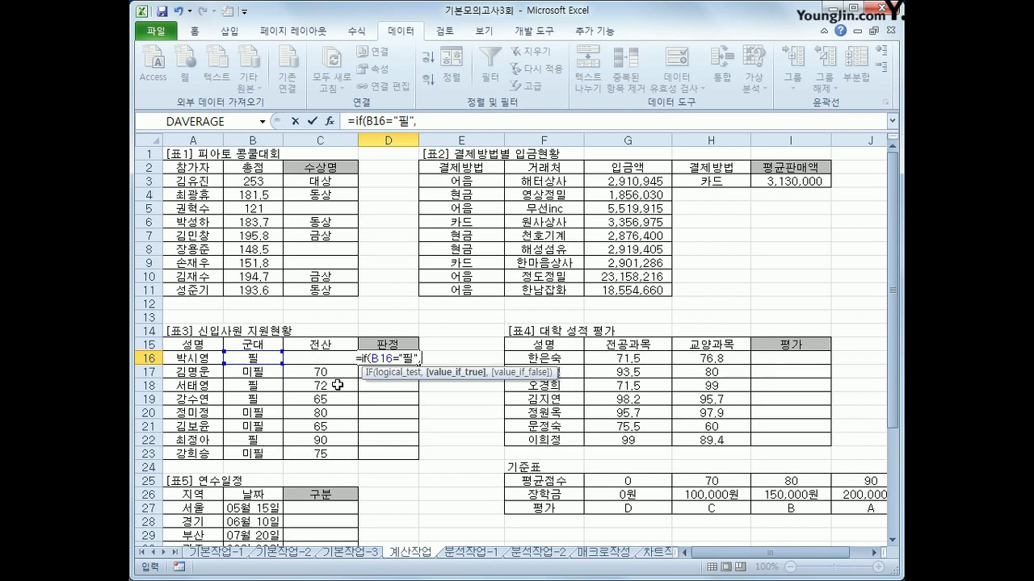
# - Make the D16 IF return C16+3 when true and C16 when false, and complete the formula
pyautogui.press('Left')
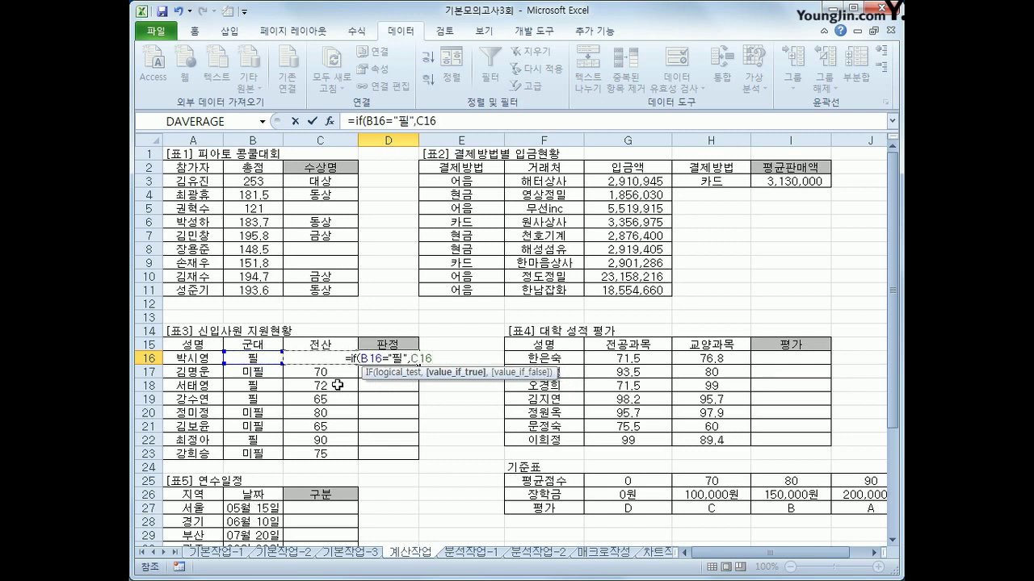
pyautogui.write('+3')
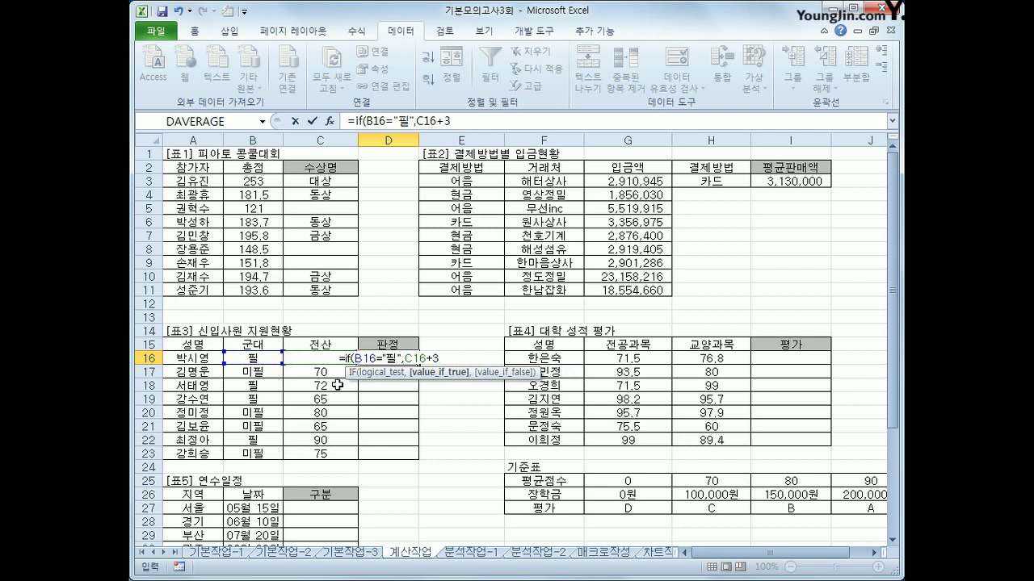
pyautogui.write(',')
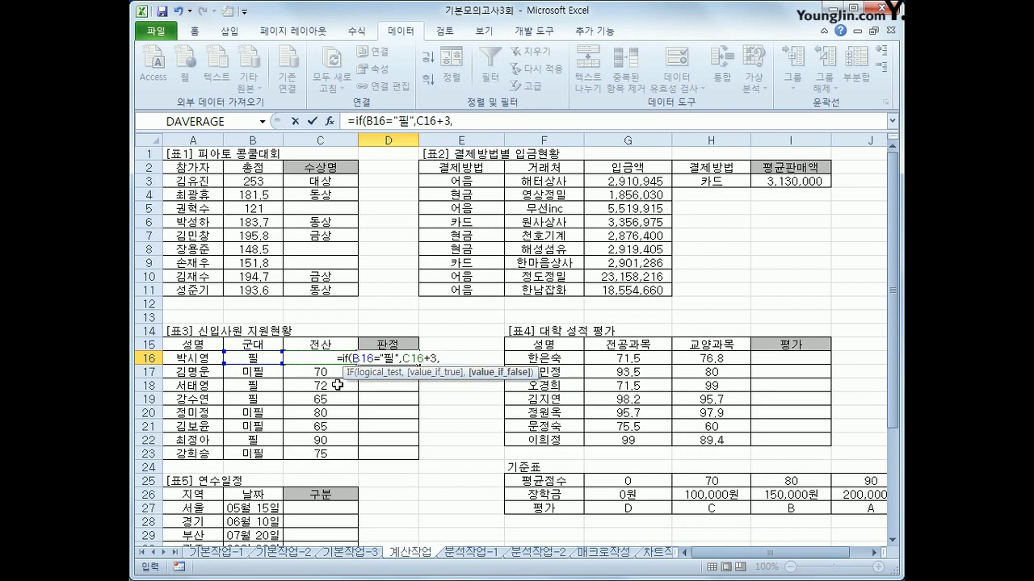
pyautogui.write('C16')
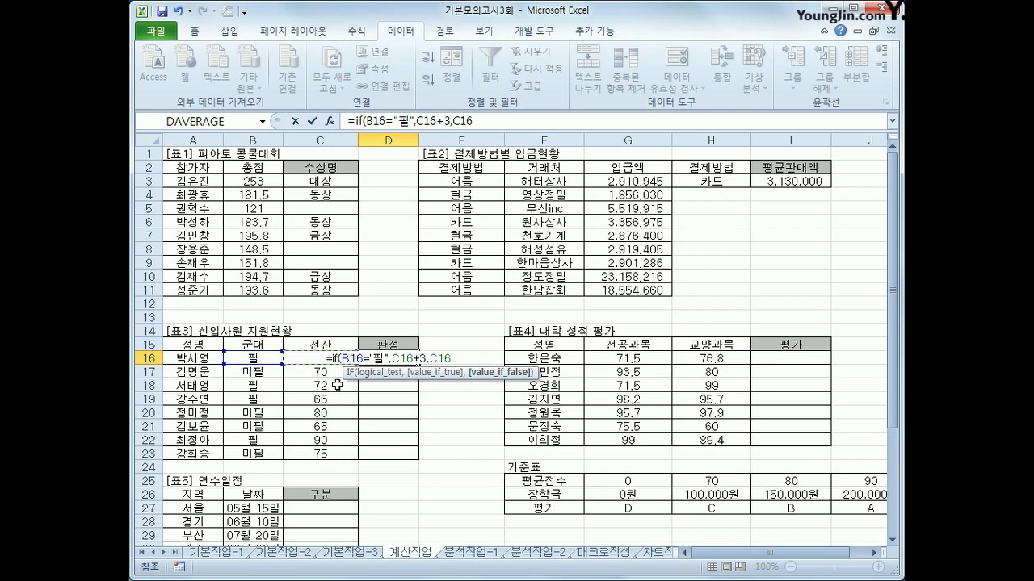
pyautogui.write(')')
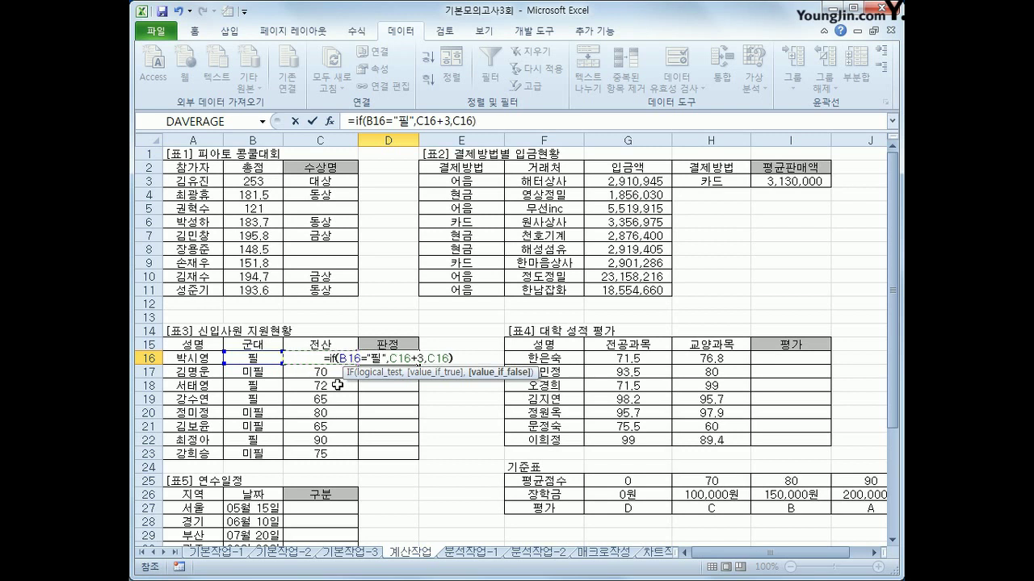
pyautogui.press('Return')
# - Fill the IF formula from D16 down to D23
pyautogui.press('Up')
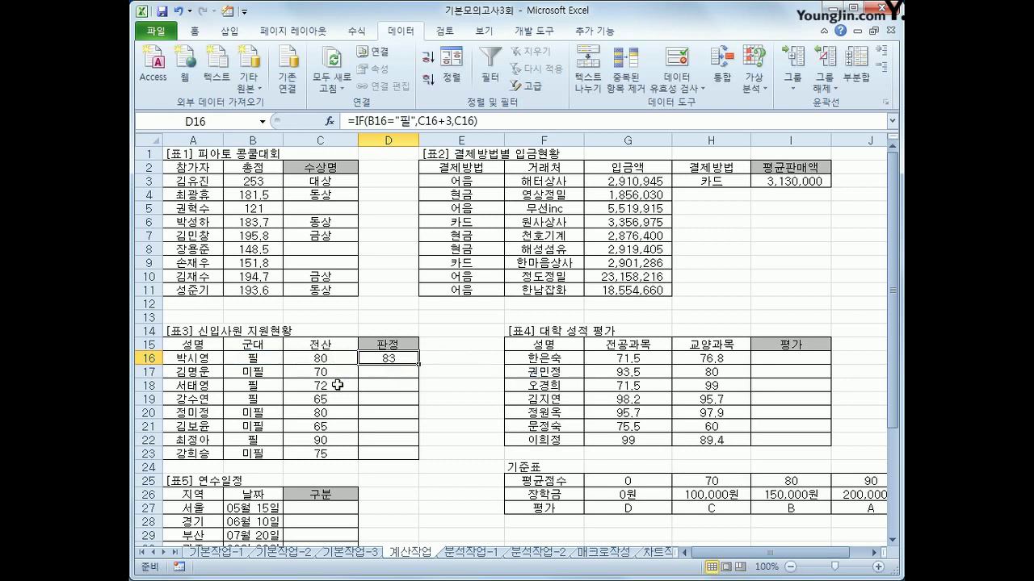
pyautogui.moveTo(419, 364); pyautogui.dragTo(419, 457)
pyautogui.moveTo(419, 457); pyautogui.dragTo(418, 457)
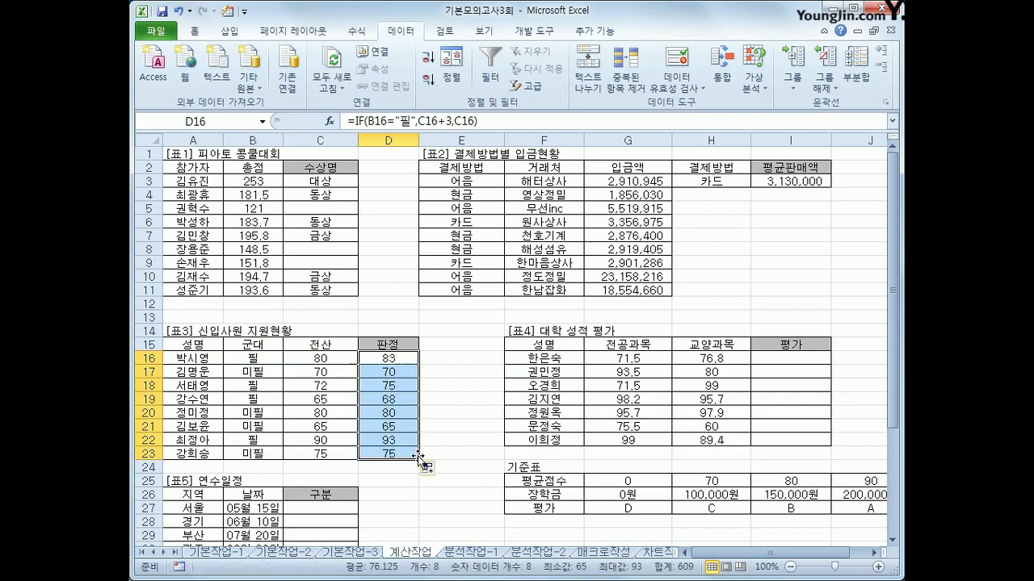
# - Nest the existing D16 formula in a new outer IF by inserting if( right after the equals sign
pyautogui.click(387, 359)
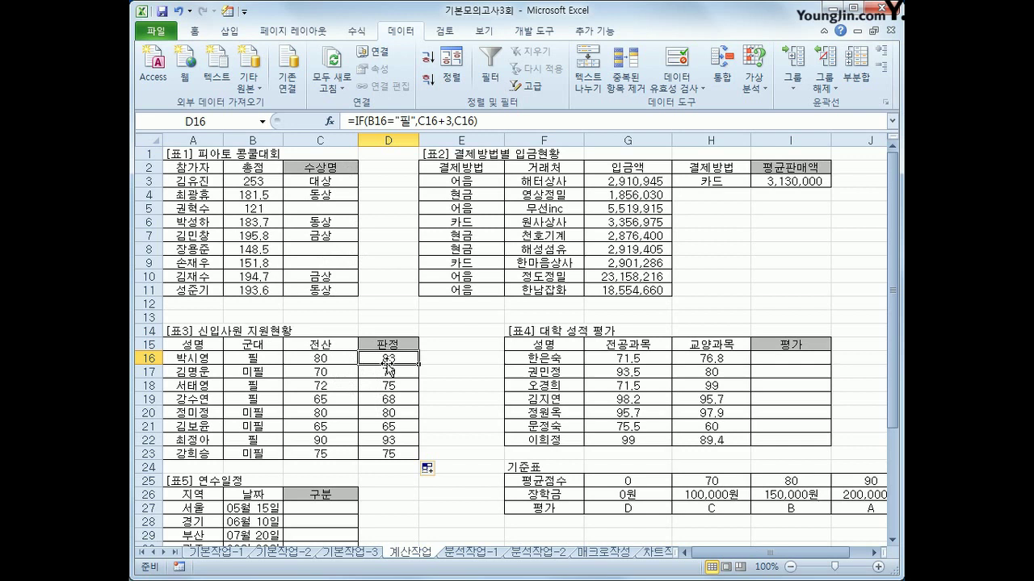
pyautogui.click(354, 121)
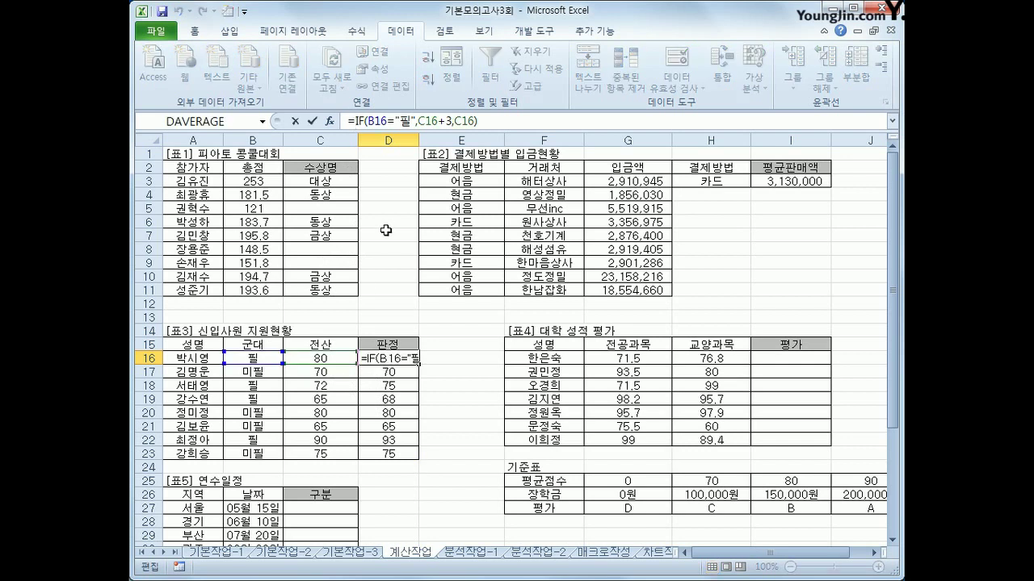
pyautogui.press('Right')
pyautogui.write('if(')
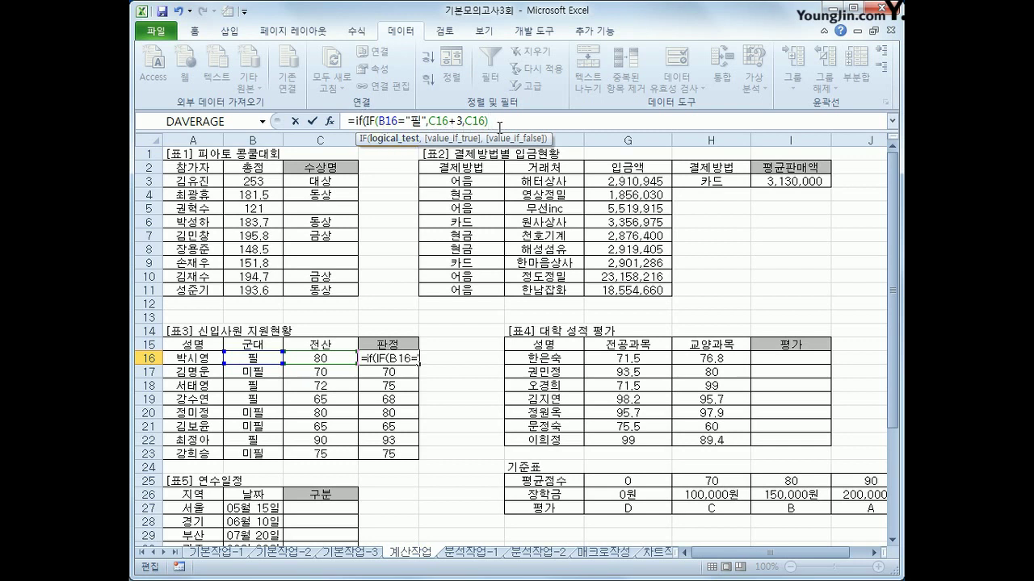
# - Complete the outer IF's logical test in D16 by comparing the inner IF with >=AVERAGE($C$16:$C$23)
pyautogui.write('>=')
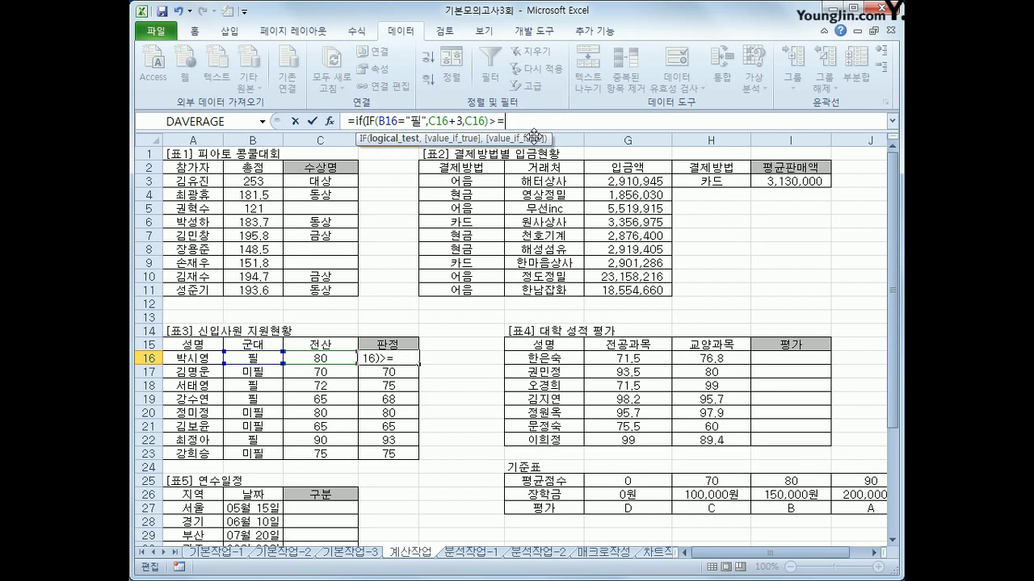
pyautogui.write(' aver')
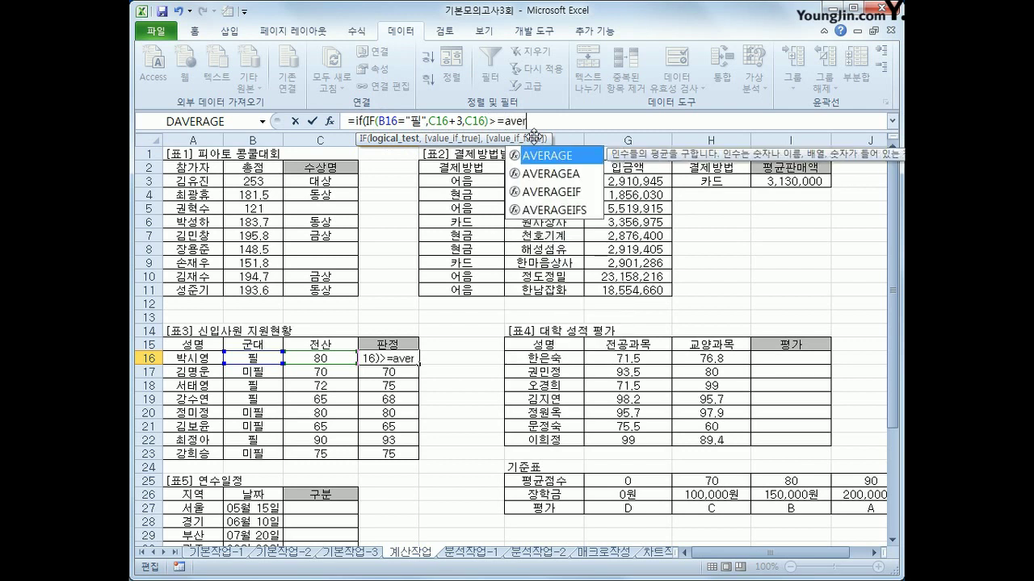
pyautogui.press('Tab')
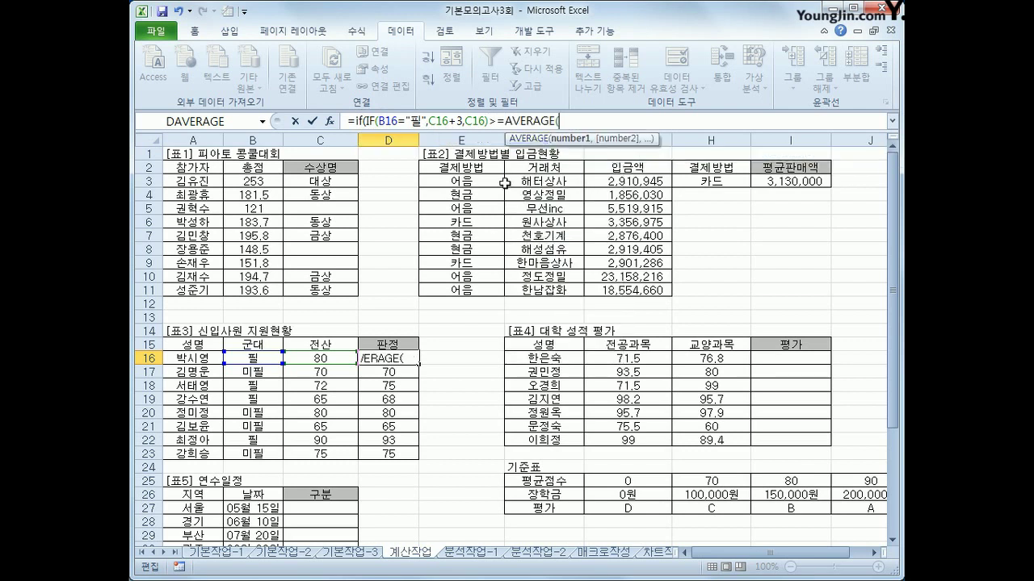
pyautogui.moveTo(323, 358); pyautogui.dragTo(321, 453)
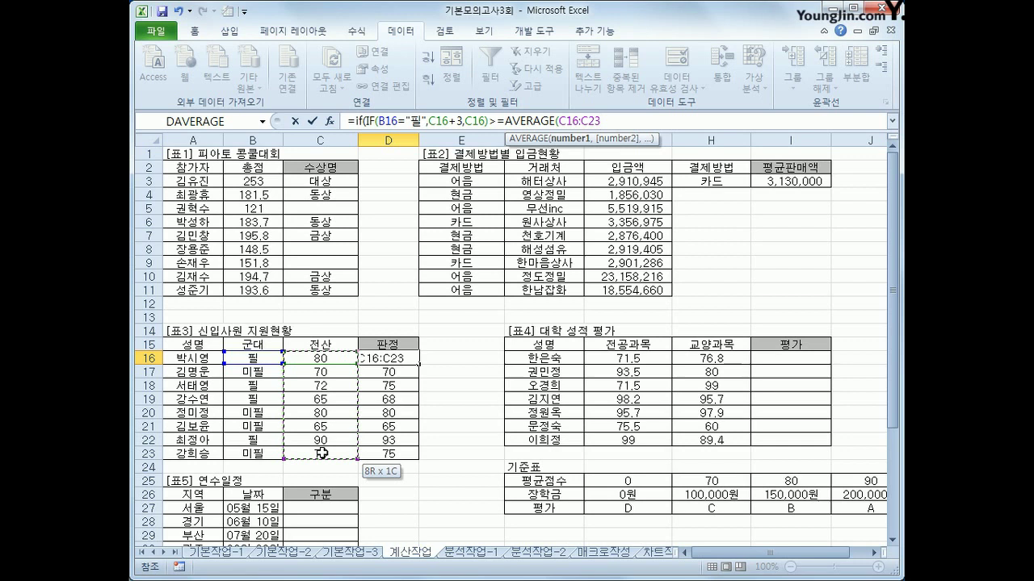
pyautogui.moveTo(321, 453); pyautogui.dragTo(322, 453)
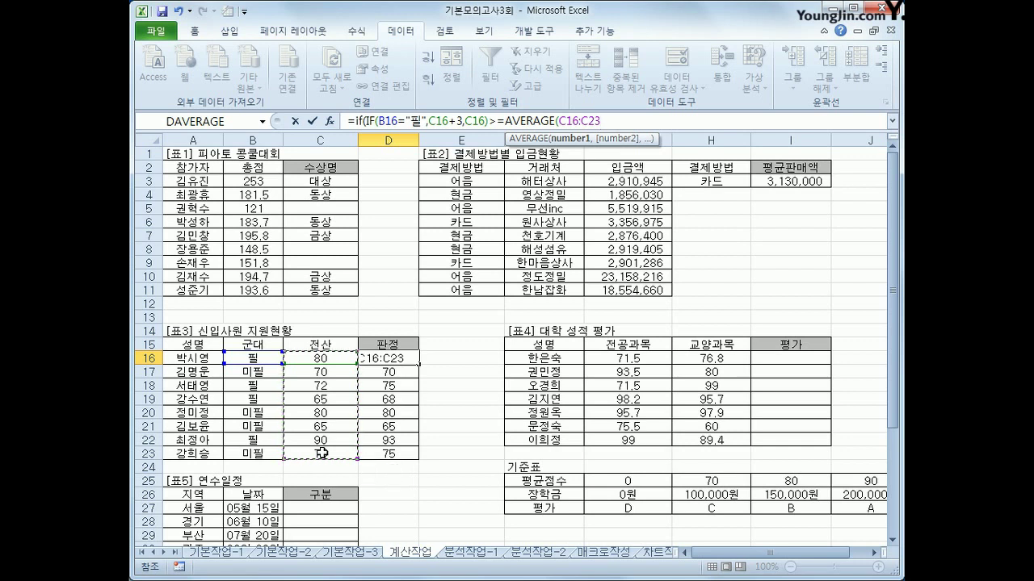
pyautogui.press('F4')
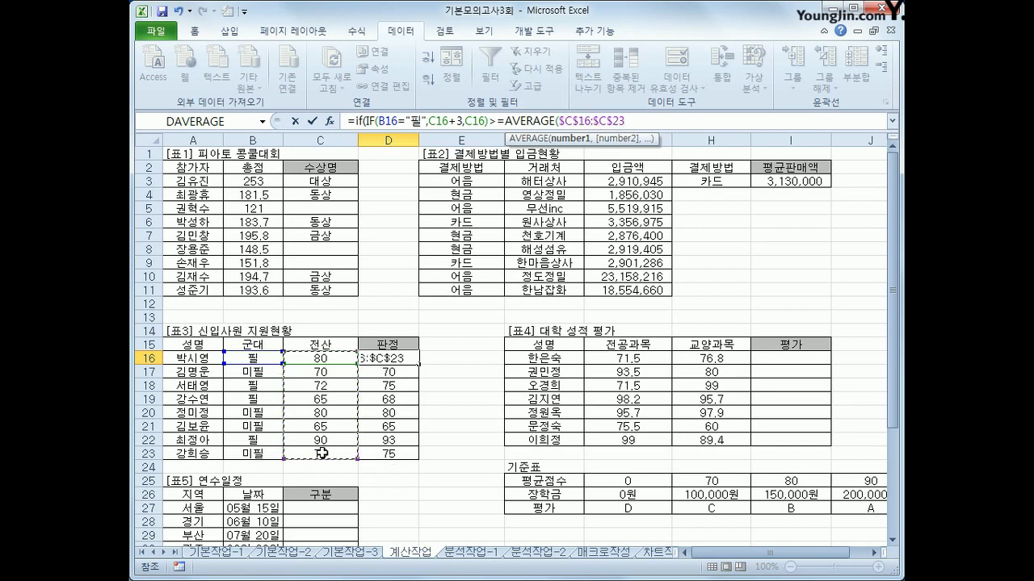
pyautogui.write(')')
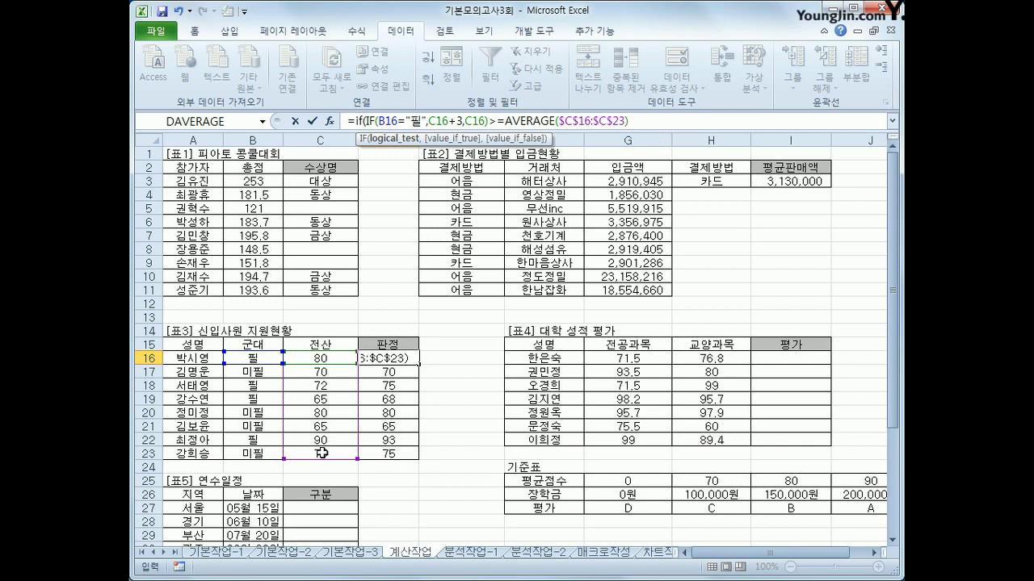
# - Make the outer IF in D16 return "합격" when true and "불합격" when false, and fill the formula down to D23
pyautogui.write(',')
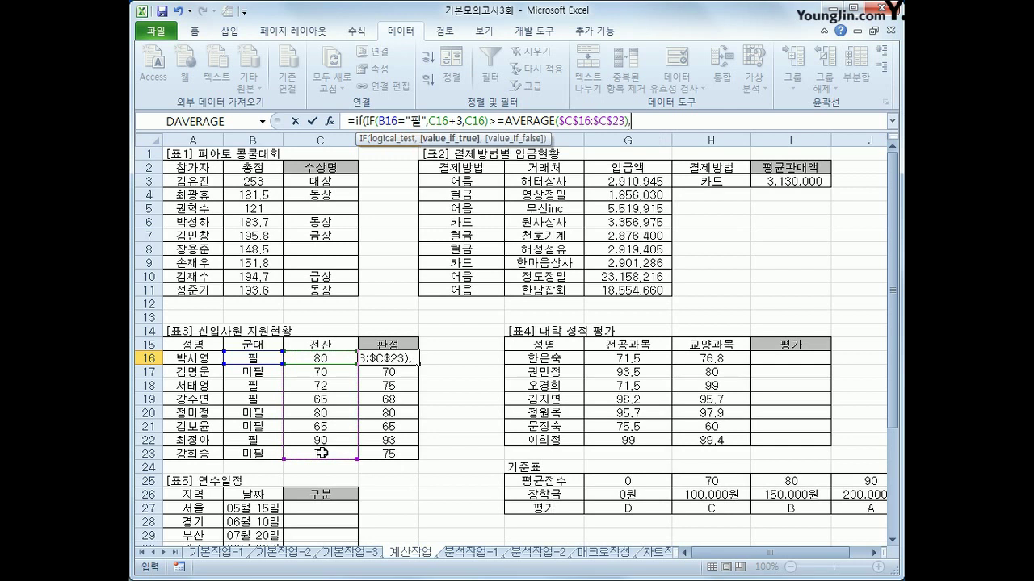
pyautogui.write('"합격"')
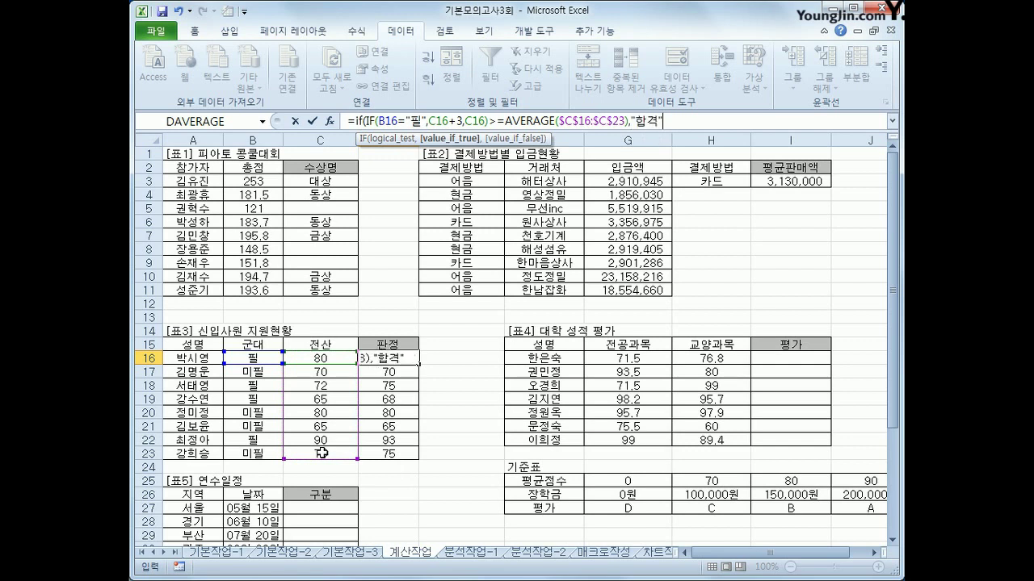
pyautogui.write(',"')
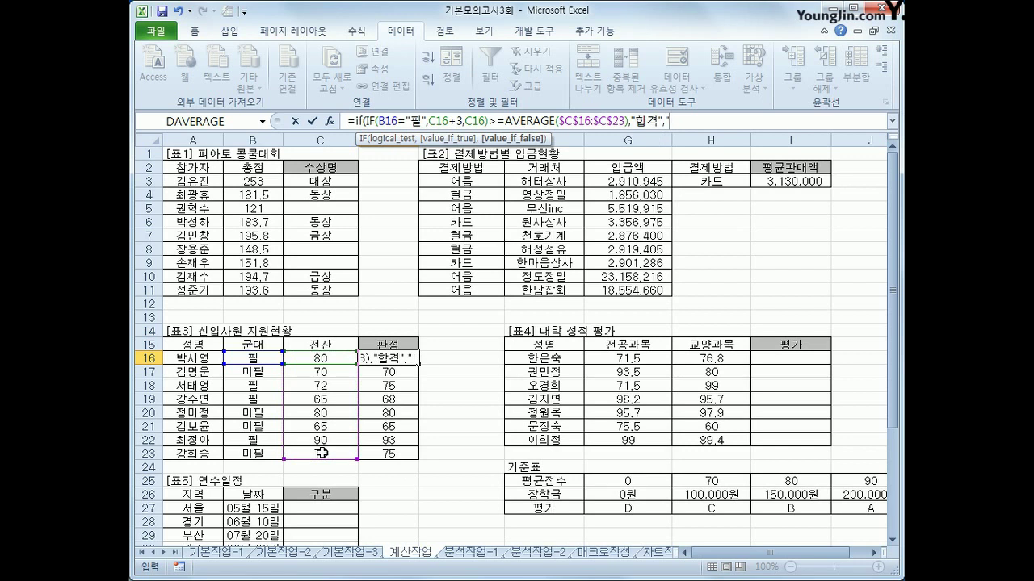
pyautogui.write('불합격')
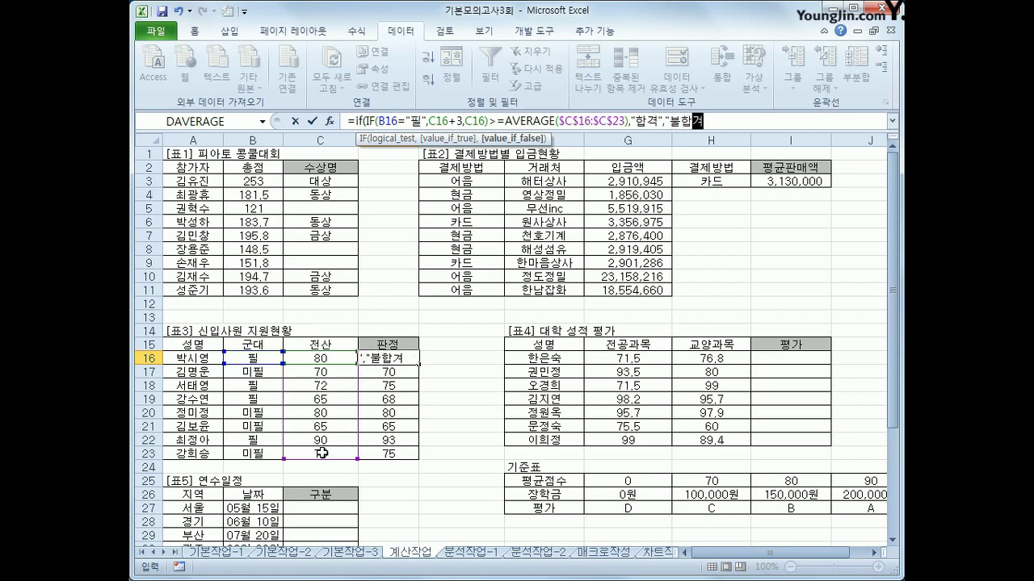
pyautogui.write('")')
pyautogui.press('Return')
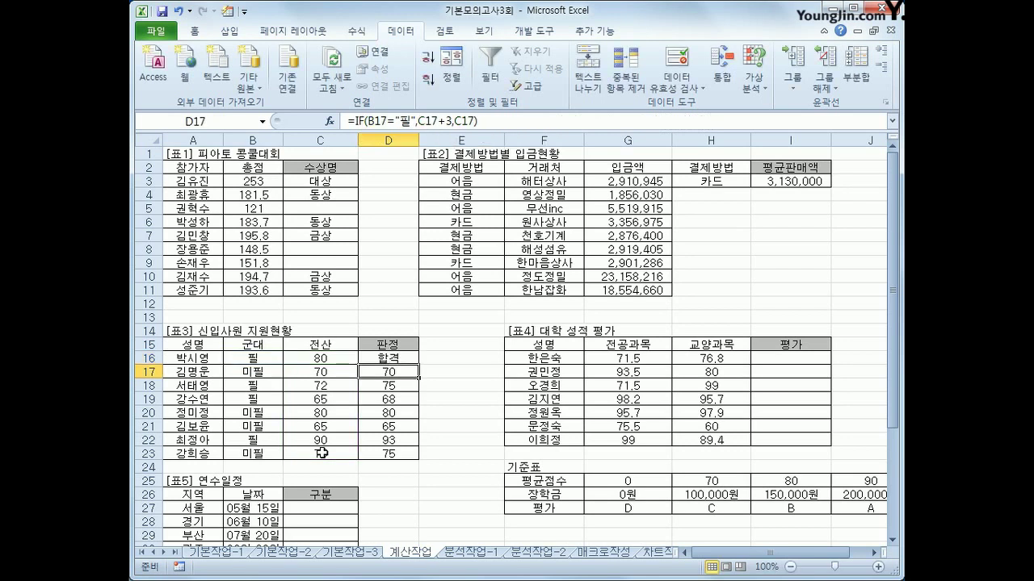
pyautogui.click(406, 356)
pyautogui.moveTo(417, 364); pyautogui.dragTo(411, 461)
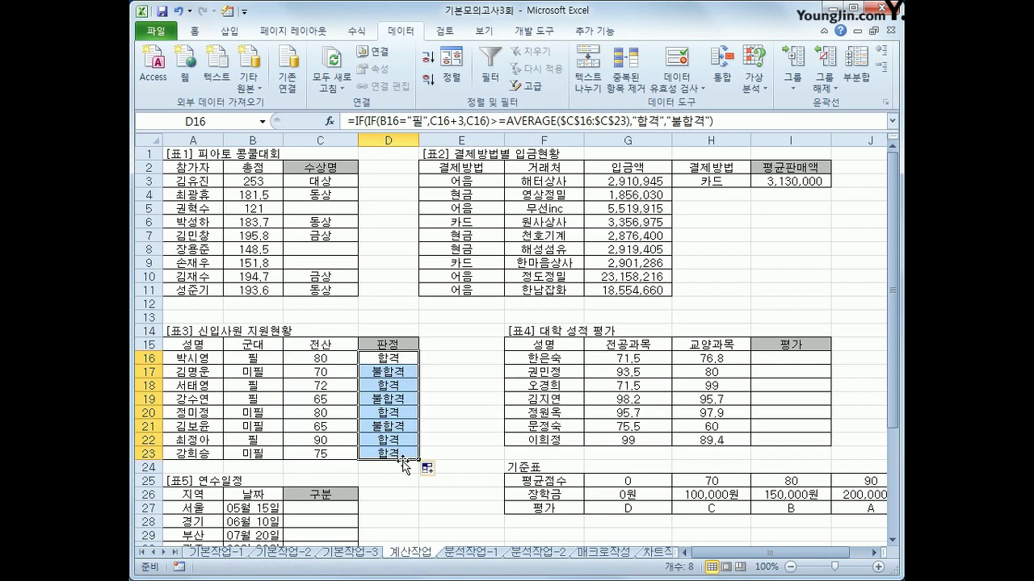
# - Enter =AVERAGE(G16:H16) in I16 of 표4 and fill it down to I22
pyautogui.click(803, 361)
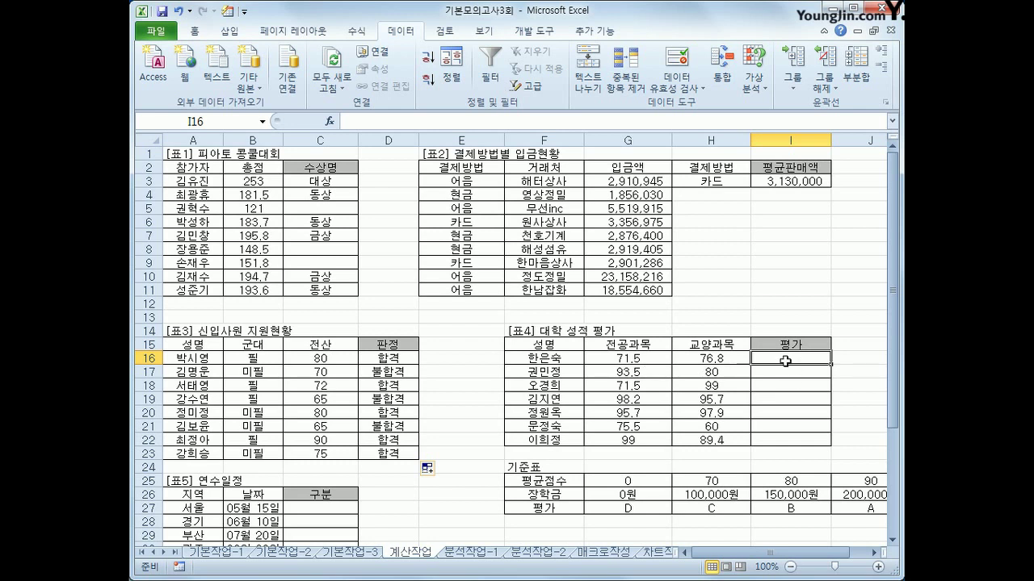
pyautogui.write('=av')
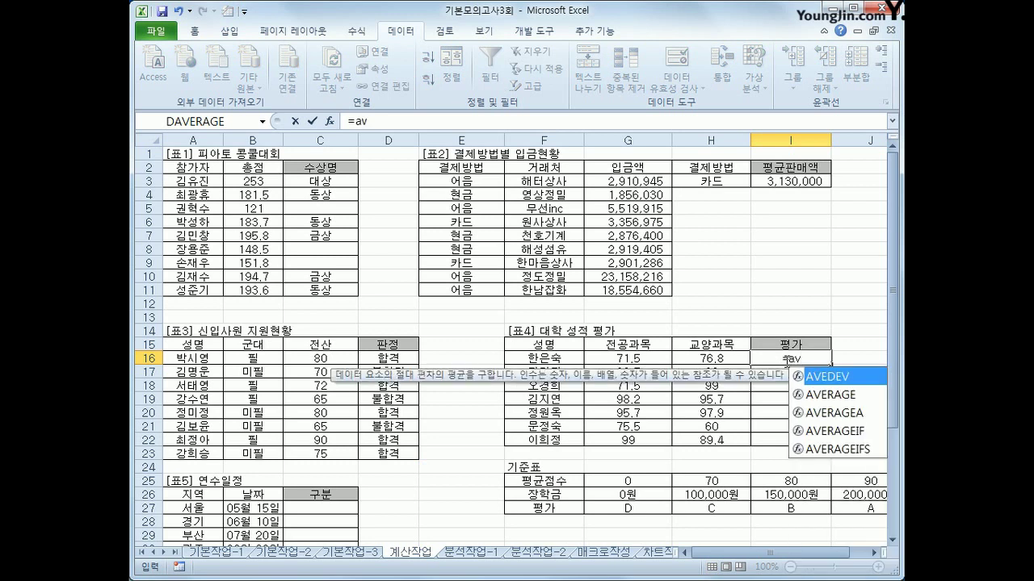
pyautogui.press('Down')
pyautogui.press('Tab')
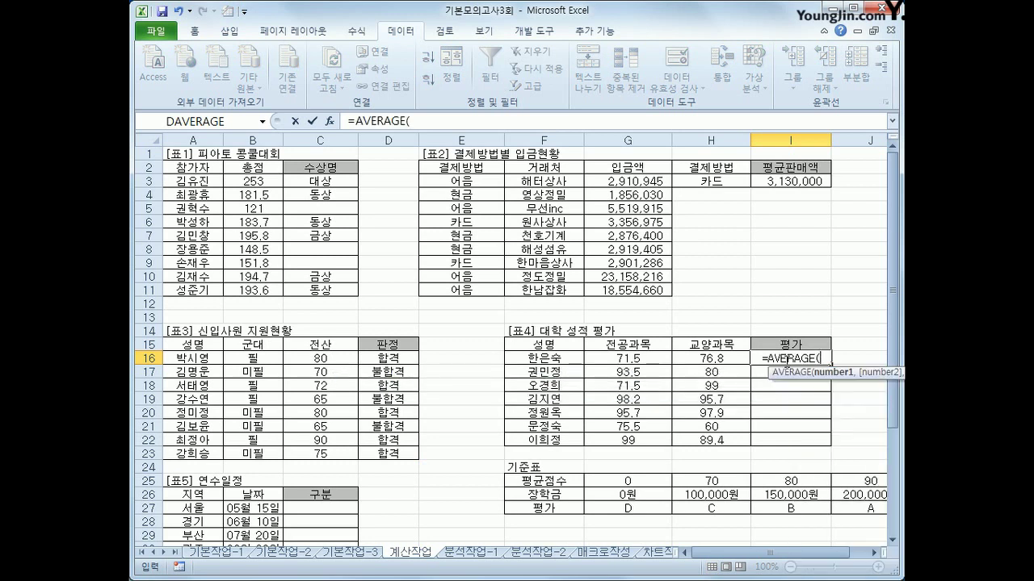
pyautogui.moveTo(650, 360); pyautogui.dragTo(688, 361)
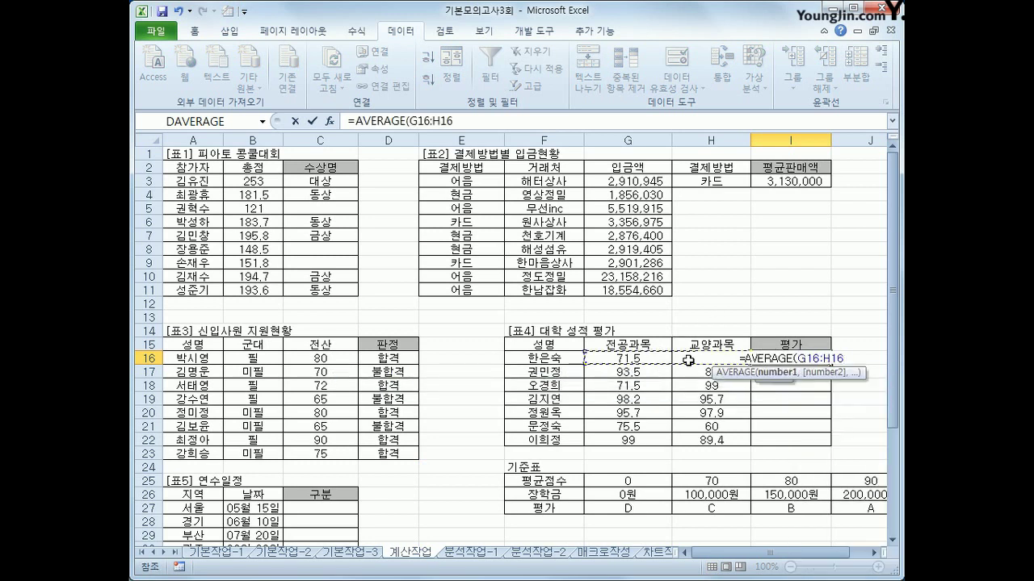
pyautogui.write(')')
pyautogui.press('Return')
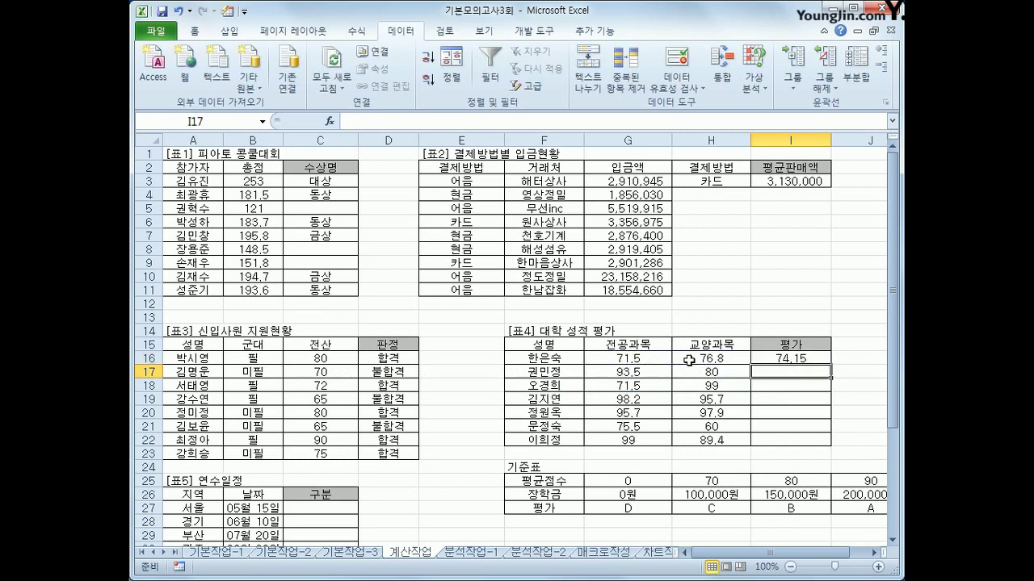
pyautogui.click(773, 357)
pyautogui.moveTo(829, 365); pyautogui.dragTo(822, 444)
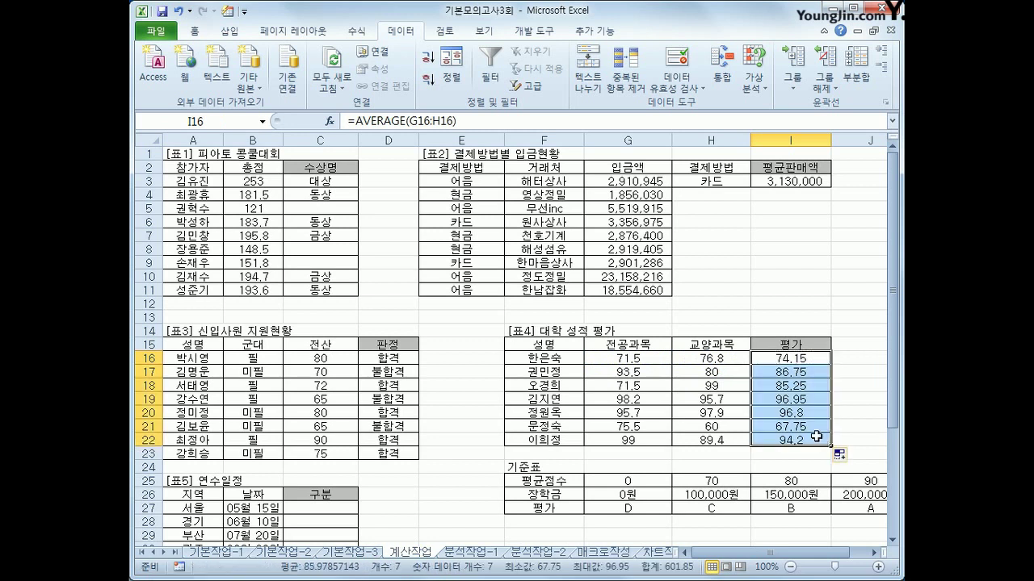
# - Wrap the AVERAGE formula in I16 in an HLOOKUP function so that the average is its lookup value
pyautogui.moveTo(574, 483); pyautogui.dragTo(834, 513)
pyautogui.click(789, 357)
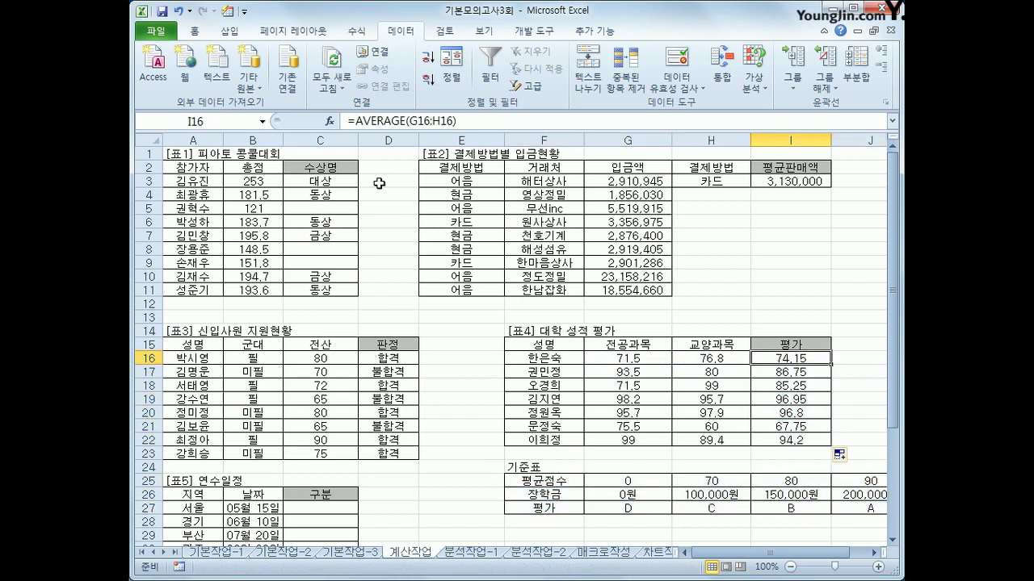
pyautogui.click(353, 121)
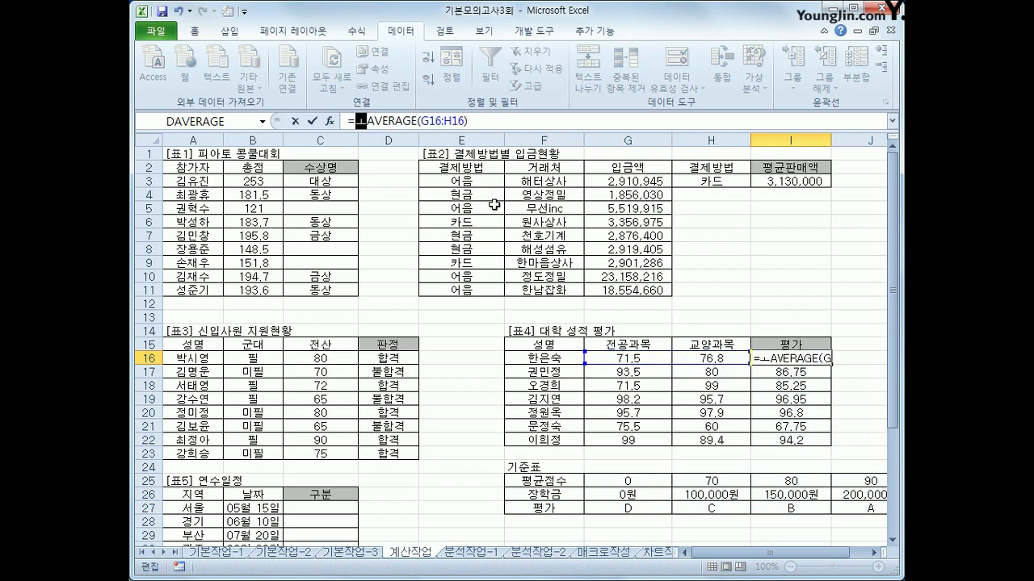
pyautogui.write('hl')
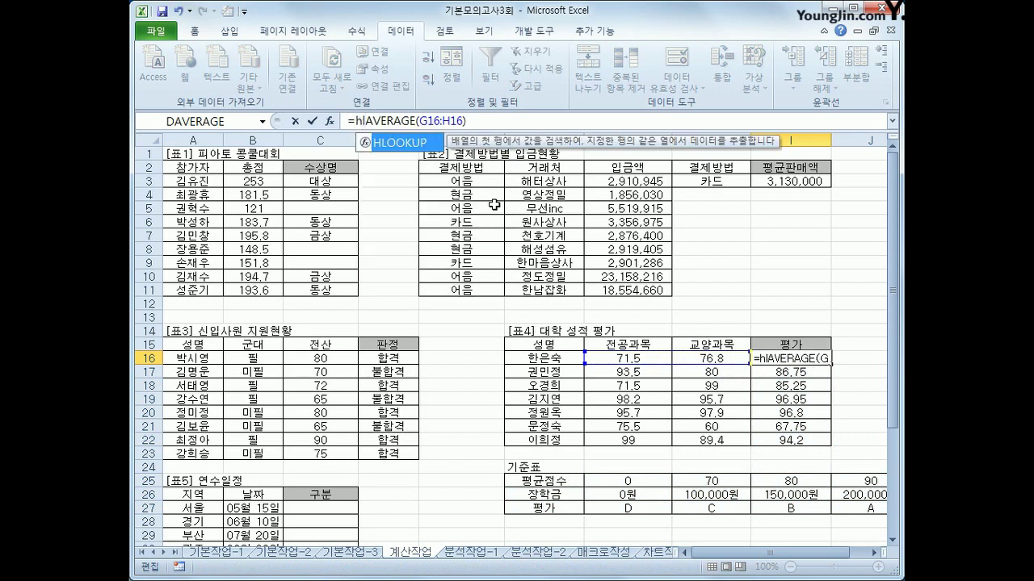
pyautogui.press('Tab')
pyautogui.press('End')
pyautogui.write(',')
# - Give the I16 HLOOKUP the 기준표 range $G$25:$J$27 as table array and row index 3, and complete the formula
pyautogui.moveTo(607, 481); pyautogui.dragTo(872, 509)
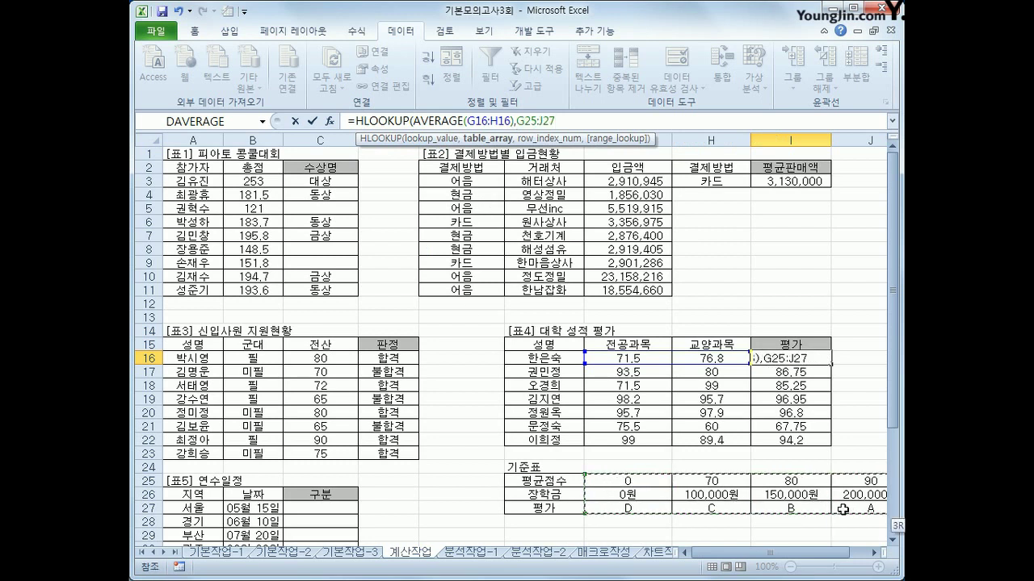
pyautogui.moveTo(803, 555)
pyautogui.mouseDown()
pyautogui.moveTo(820, 555)
pyautogui.moveTo(783, 555)
pyautogui.mouseUp()
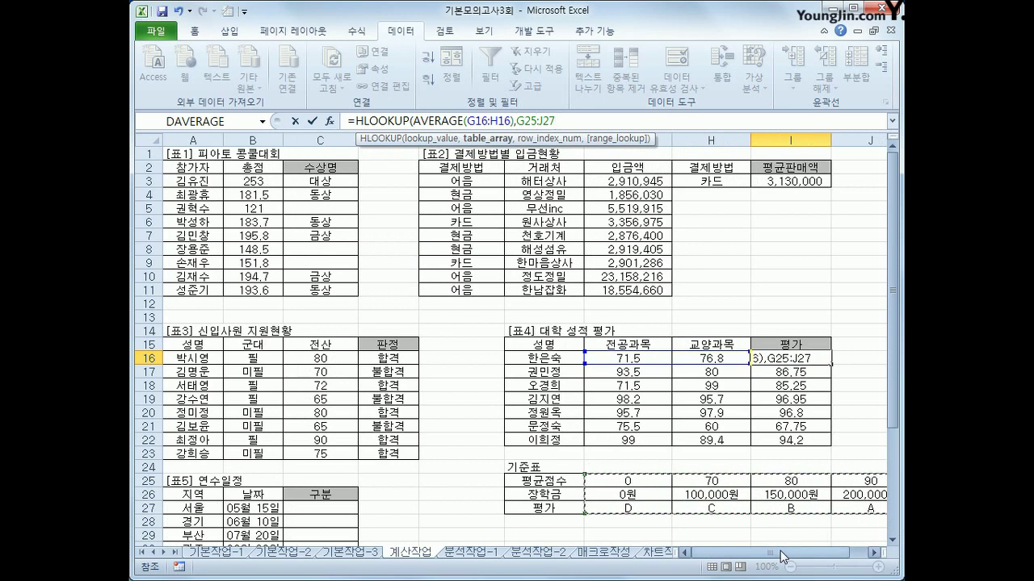
pyautogui.press('F4')
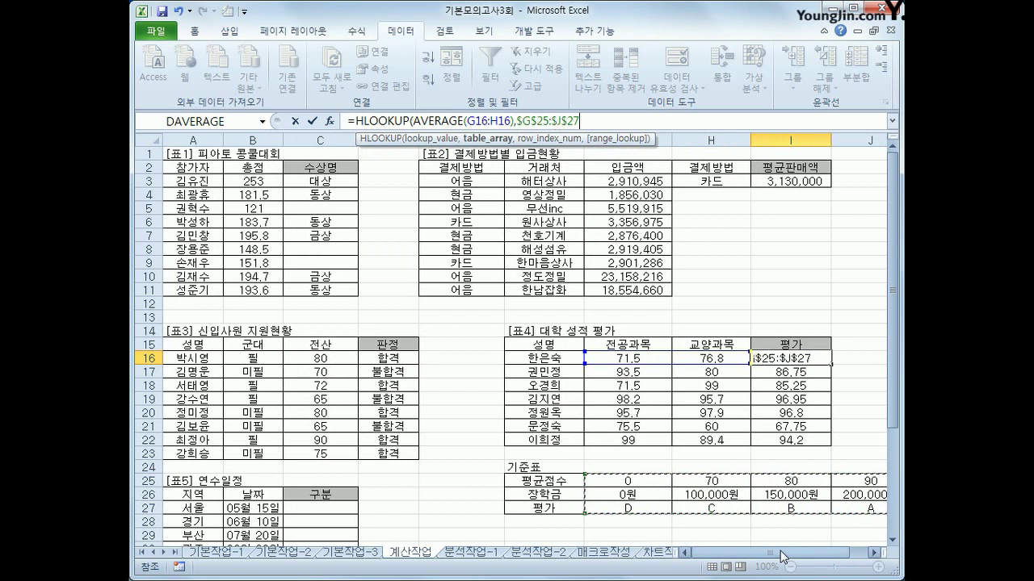
pyautogui.write(',')
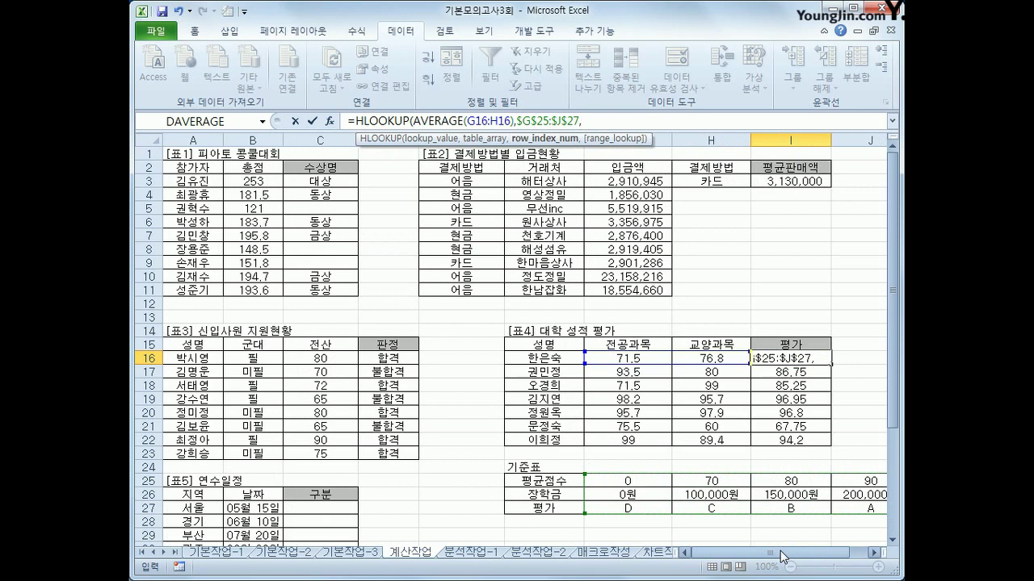
pyautogui.write('3')
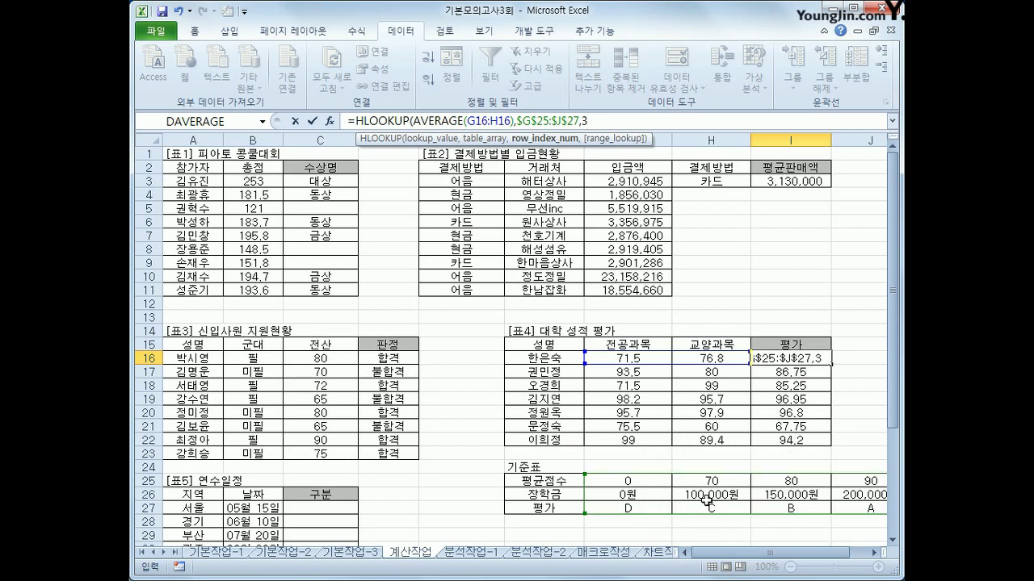
pyautogui.write(')')
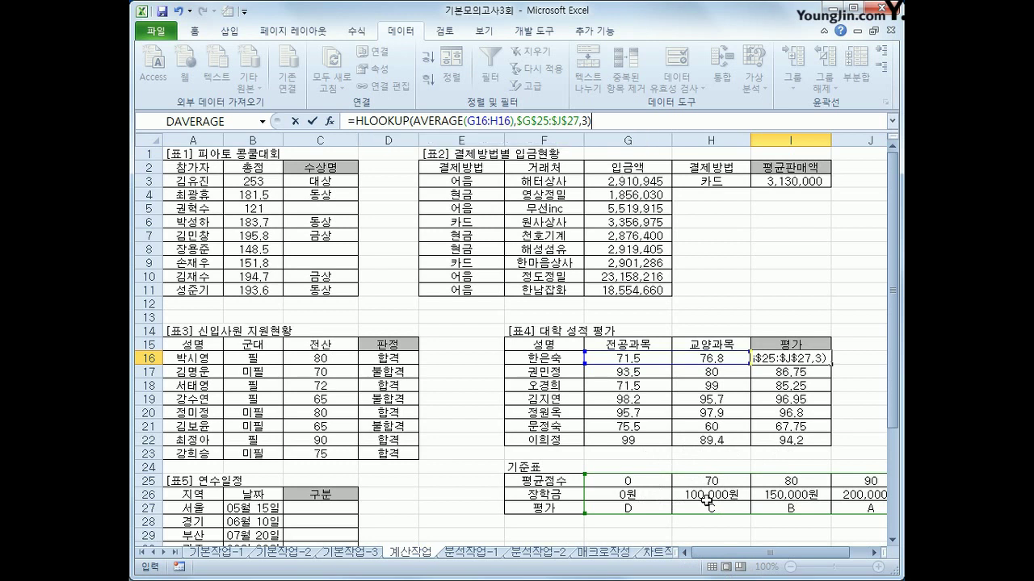
pyautogui.press('Return')
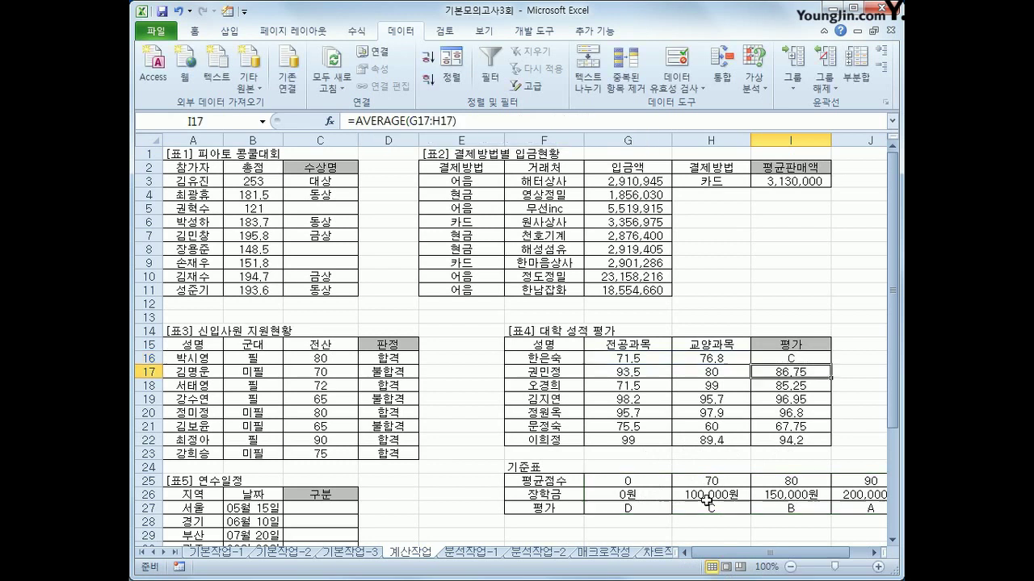
# - Fill the HLOOKUP formula from I16 down to I22
pyautogui.click(787, 357)
pyautogui.moveTo(830, 365); pyautogui.dragTo(819, 446)
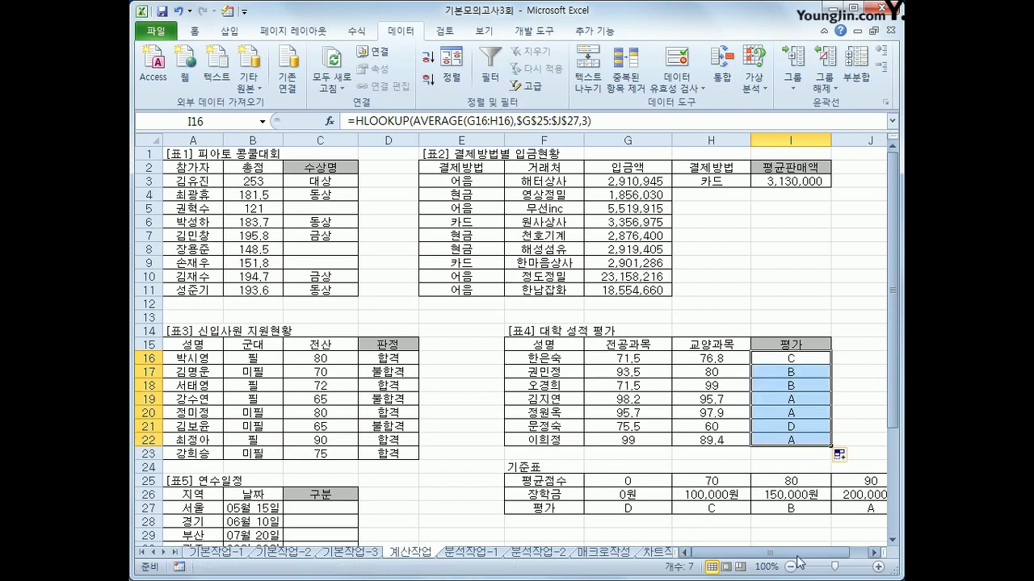
pyautogui.moveTo(780, 557); pyautogui.dragTo(709, 563)
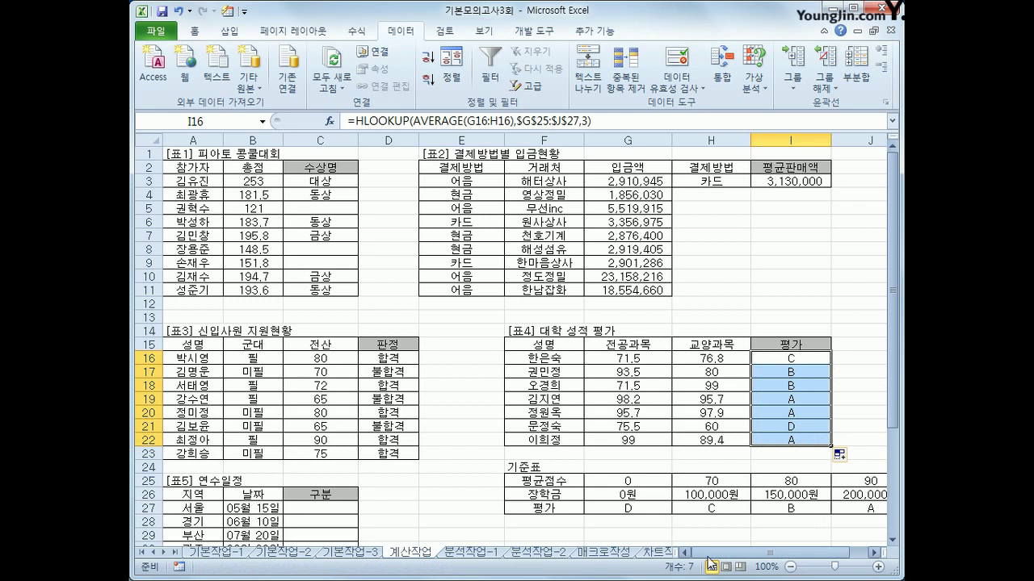
# - In C27 of 표5, start an IF formula that tests DAY(B27)<=10 and returns "상순" when true
pyautogui.scroll(-4, 406, 509)
pyautogui.click(306, 345)
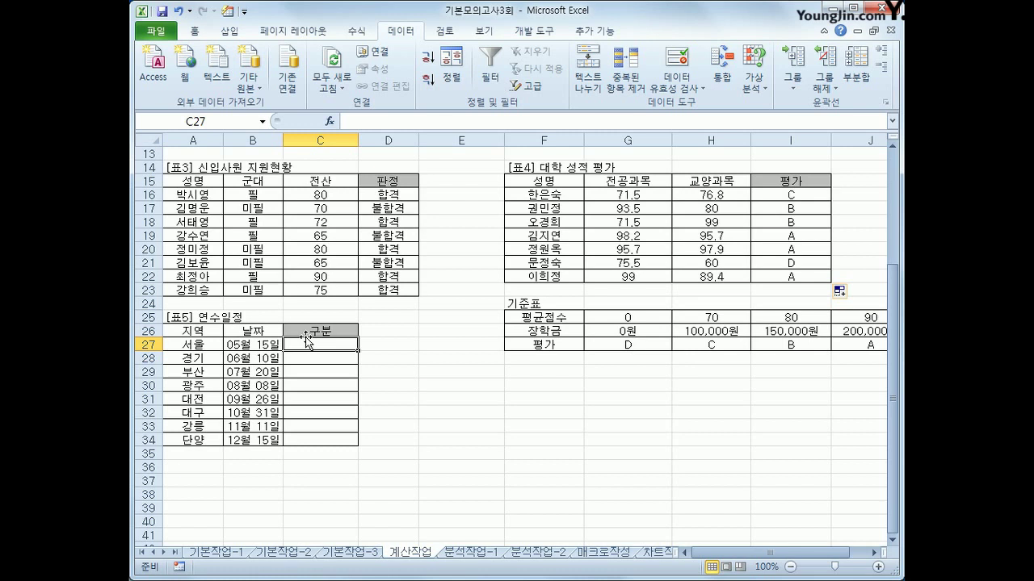
pyautogui.write('=')
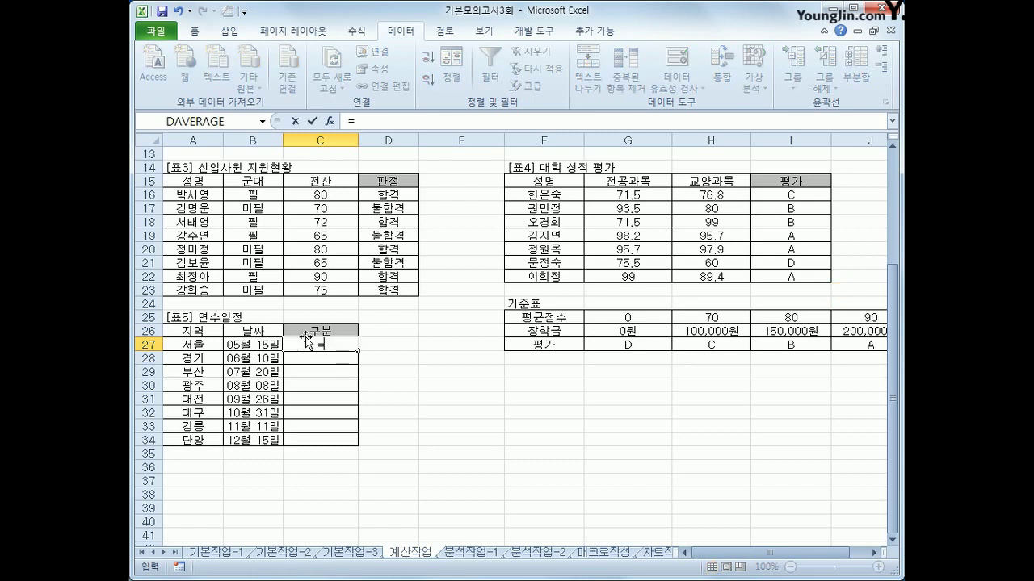
pyautogui.write('if(')
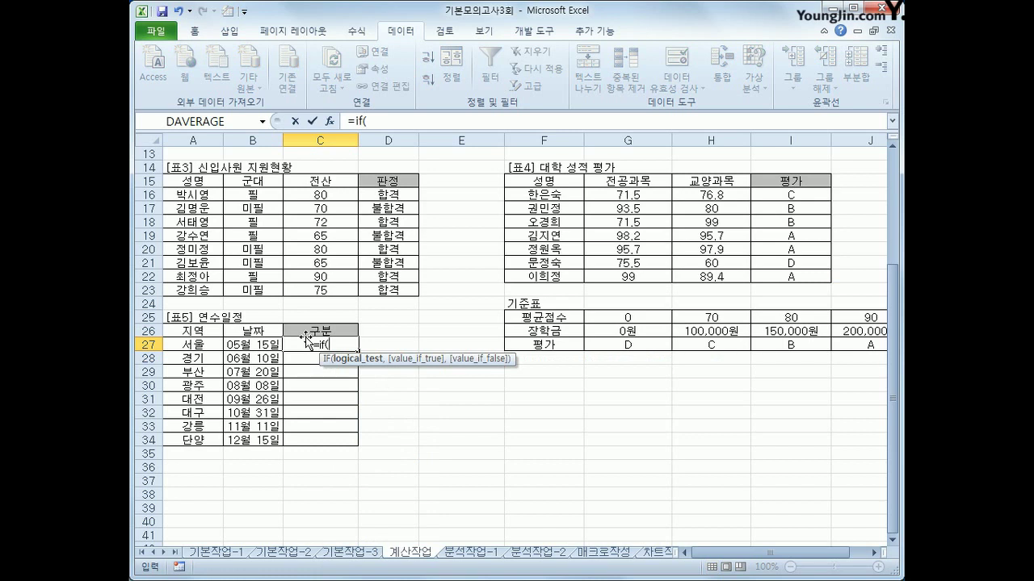
pyautogui.write('day')
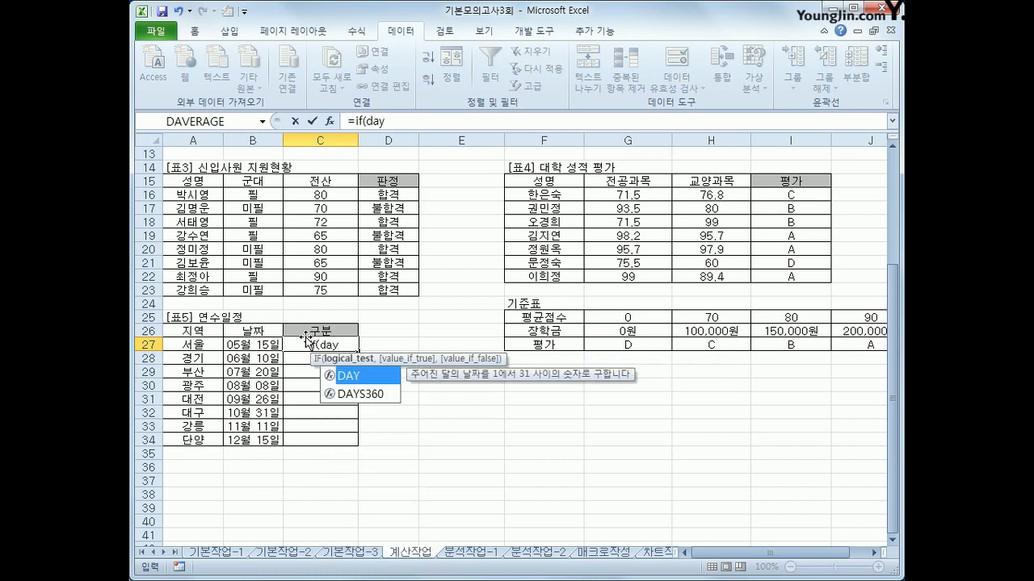
pyautogui.write('(')
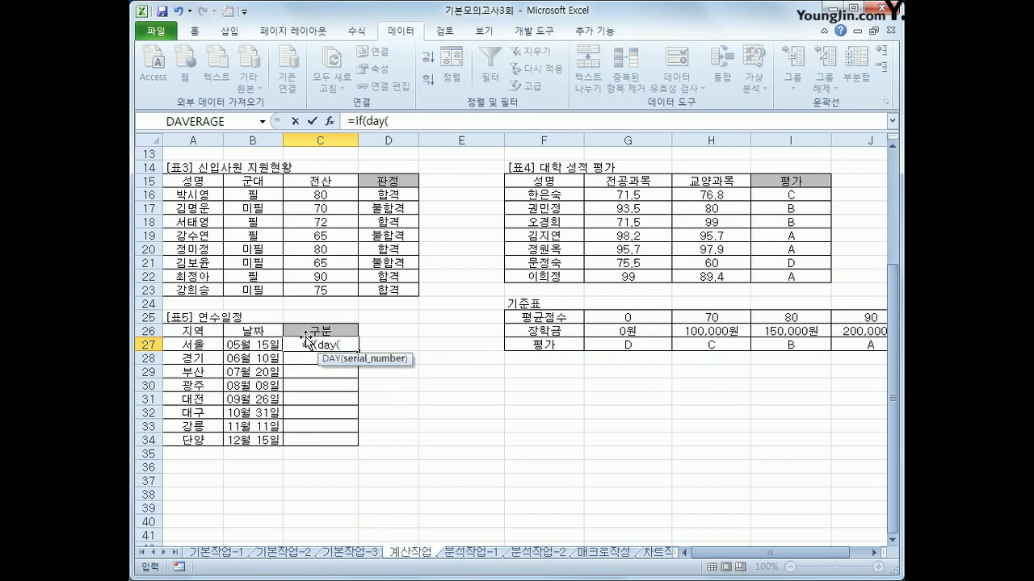
pyautogui.press('Left')
pyautogui.write(')')
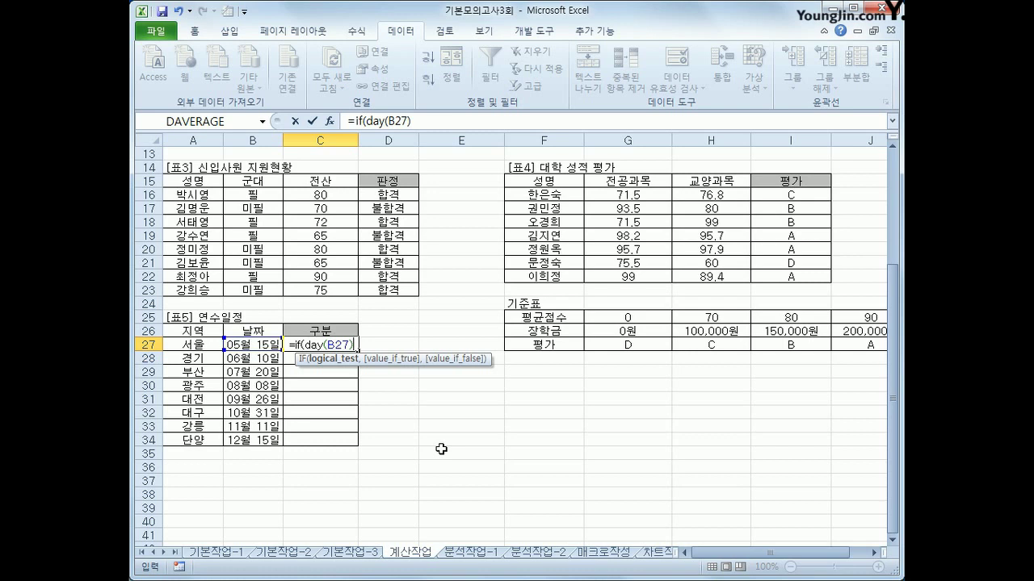
pyautogui.write('<')
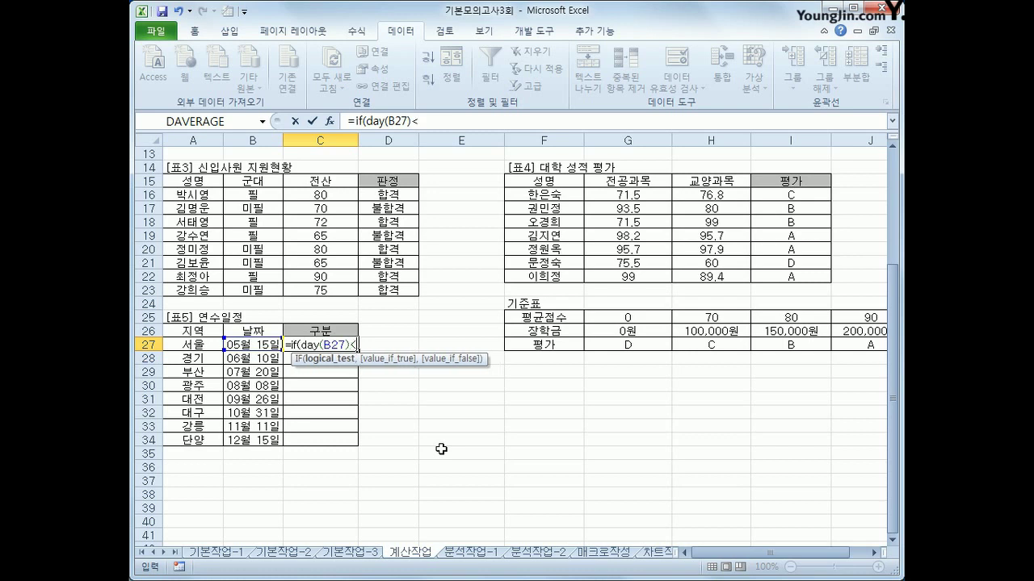
pyautogui.write('=')
pyautogui.write('10')
pyautogui.write('"')
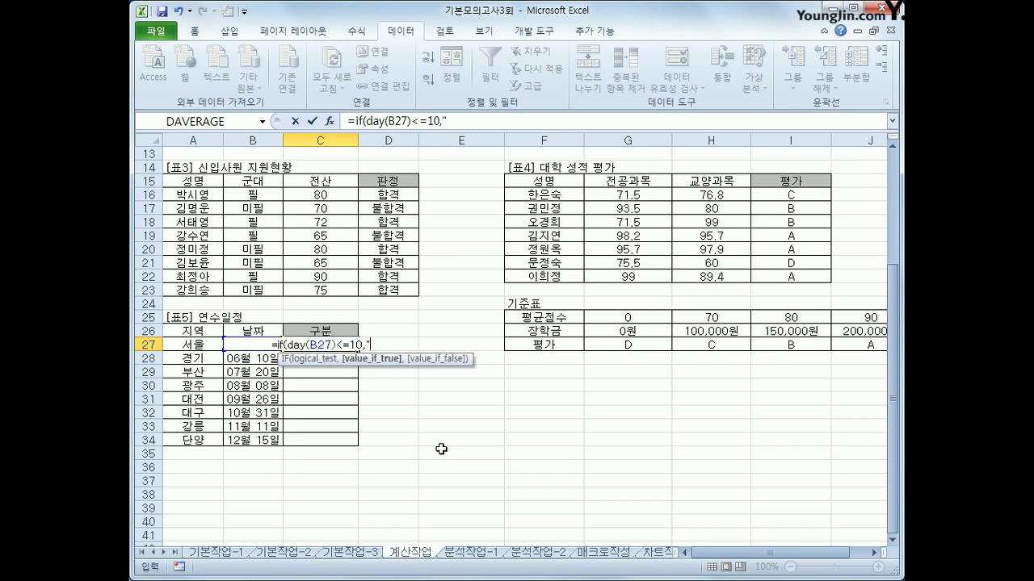
pyautogui.write('상순",')
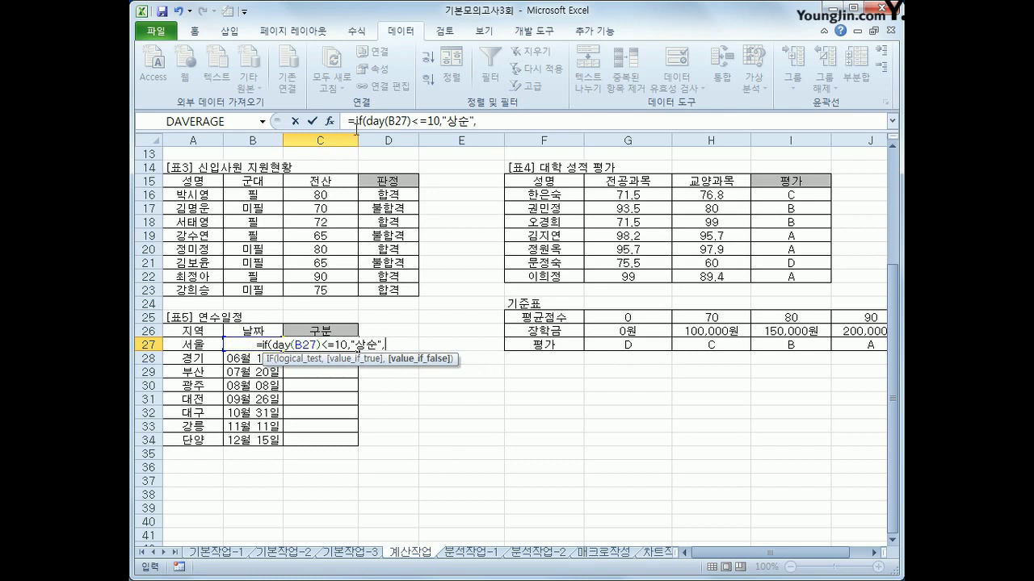
# - Nest a copy of the IF expression as the false value in C27, changing its limit to 20 and its result to "중순"
pyautogui.click(355, 122)
pyautogui.moveTo(356, 123); pyautogui.dragTo(483, 123)
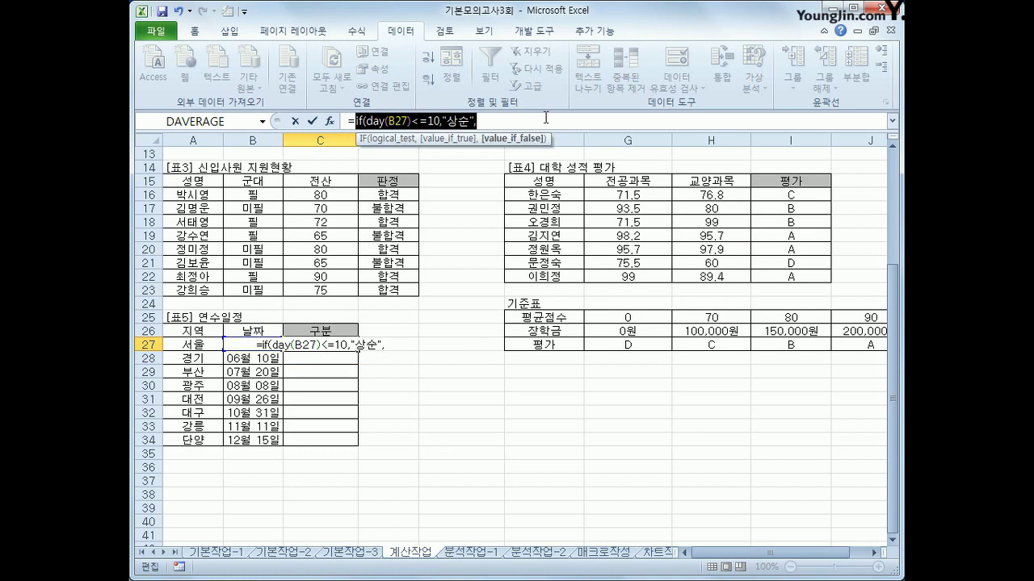
pyautogui.click(546, 118)
pyautogui.hotkey('ctrl', 'v')
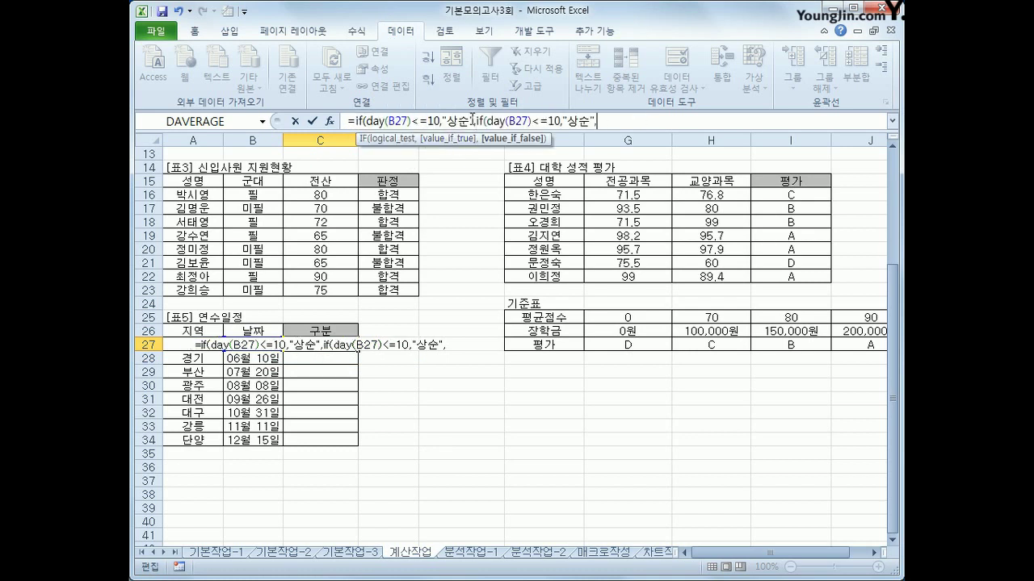
pyautogui.moveTo(548, 121); pyautogui.dragTo(554, 121)
pyautogui.write('27)<=')
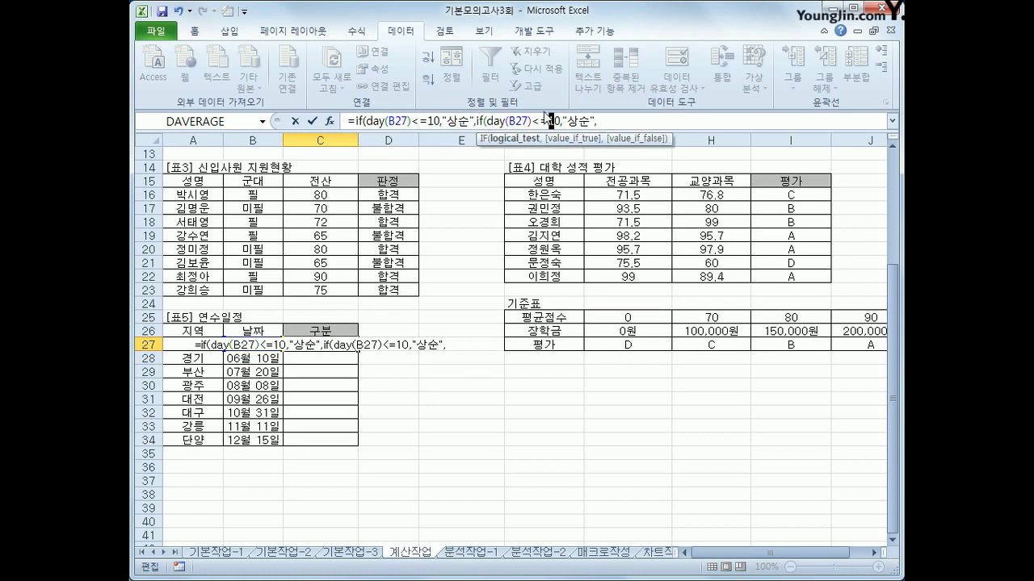
pyautogui.write('2')
pyautogui.moveTo(564, 121); pyautogui.dragTo(575, 121)
pyautogui.write('w')
pyautogui.press('BackSpace')
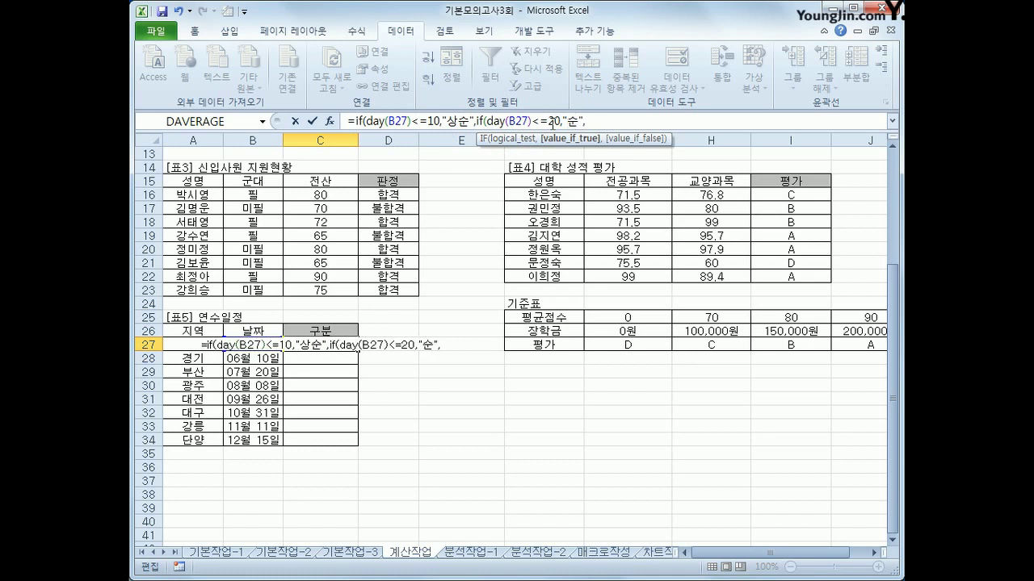
pyautogui.write('중')
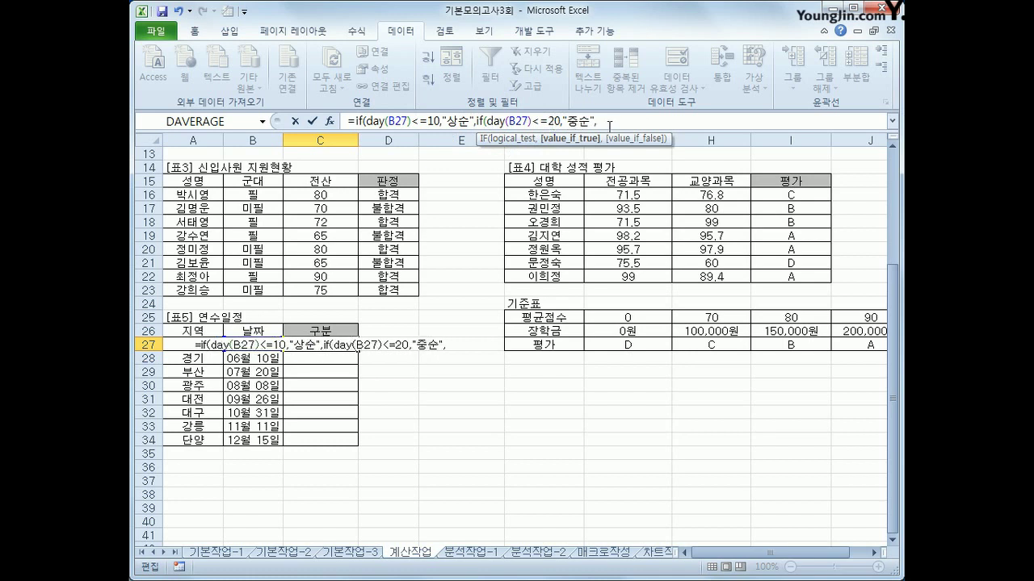
# - Complete the nested IF in C27 with "하순" as the final value and fill the formula down to C34
pyautogui.click(642, 126)
pyautogui.write('"하순"')
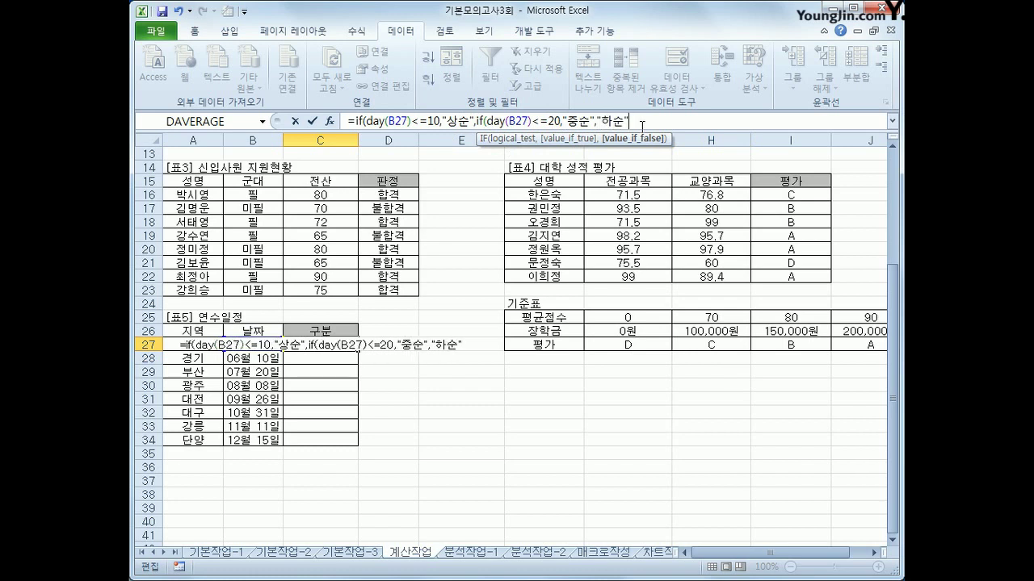
pyautogui.write(')')
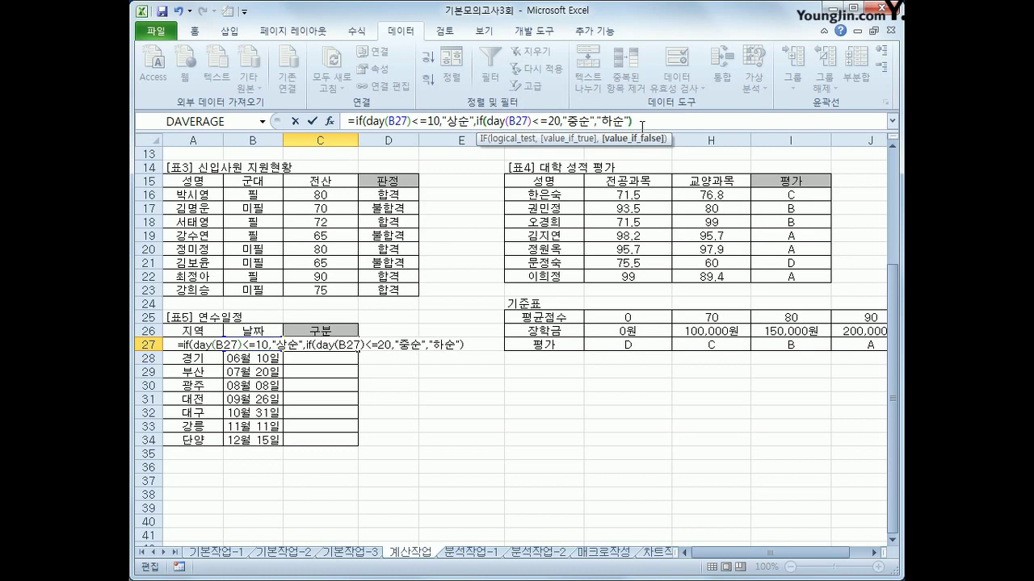
pyautogui.write(')')
pyautogui.press('Return')
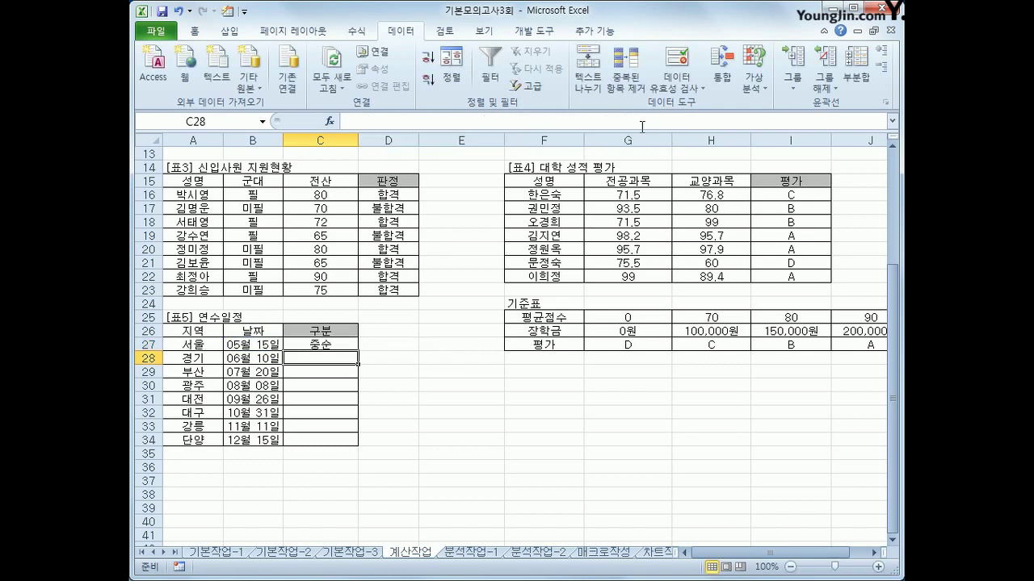
pyautogui.click(319, 339)
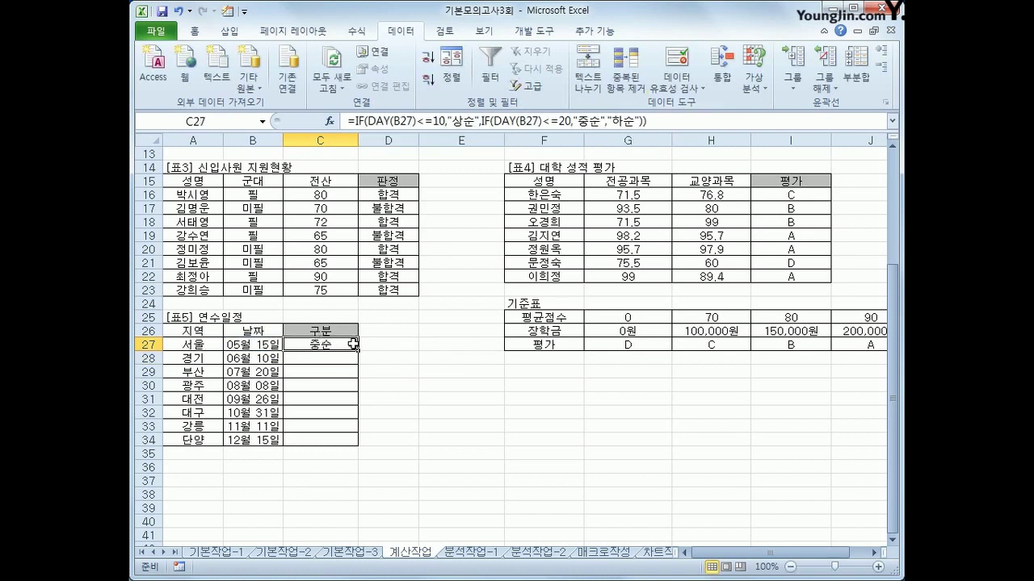
pyautogui.moveTo(357, 351); pyautogui.dragTo(357, 449)
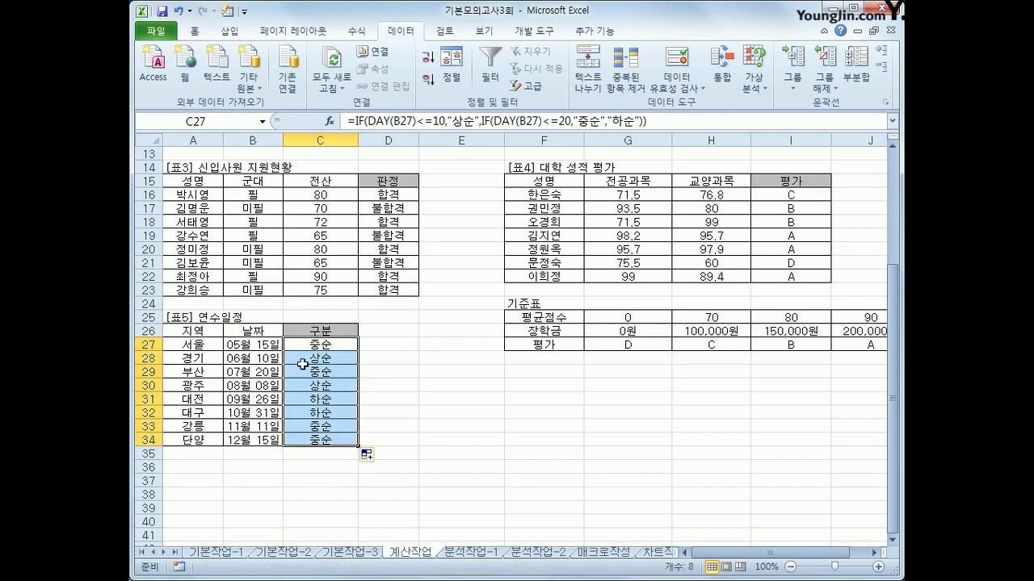
# - Open the 분석작업-1 sheet and examine the 차용분석 inputs, the 월납입액 formula, and the 연이율 and 차용금액 ranges
pyautogui.click(482, 553)
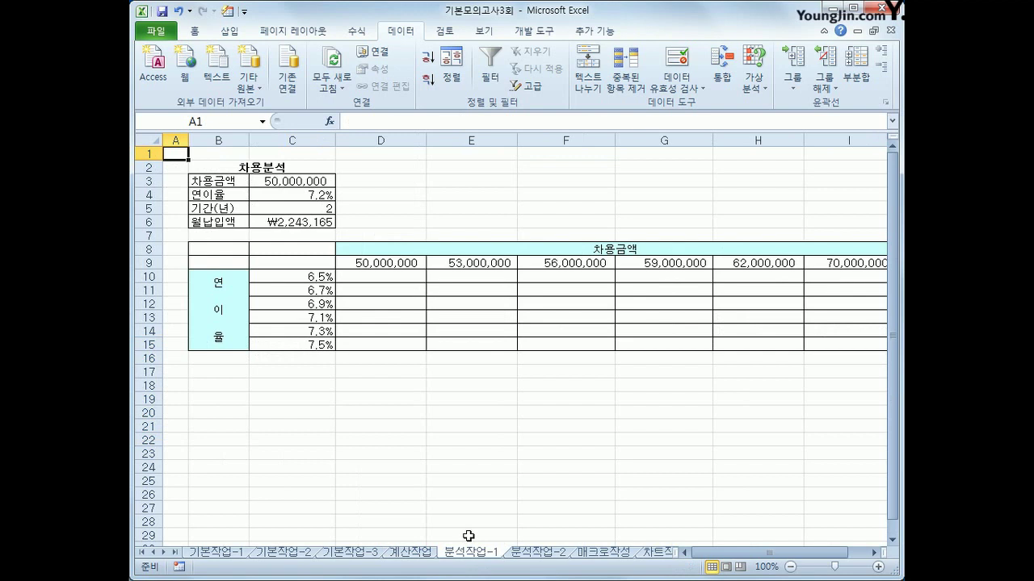
pyautogui.click(289, 185)
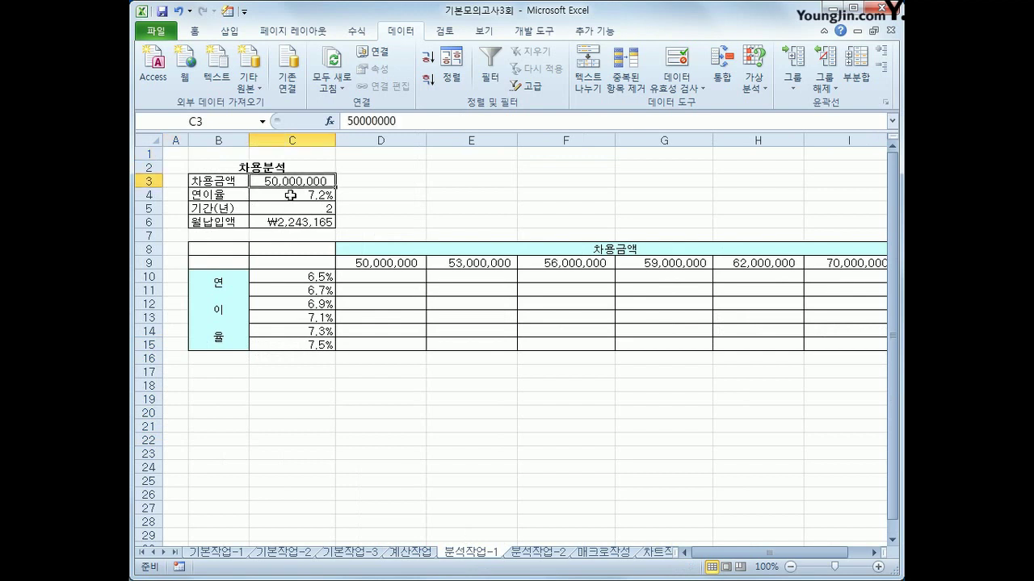
pyautogui.click(285, 196)
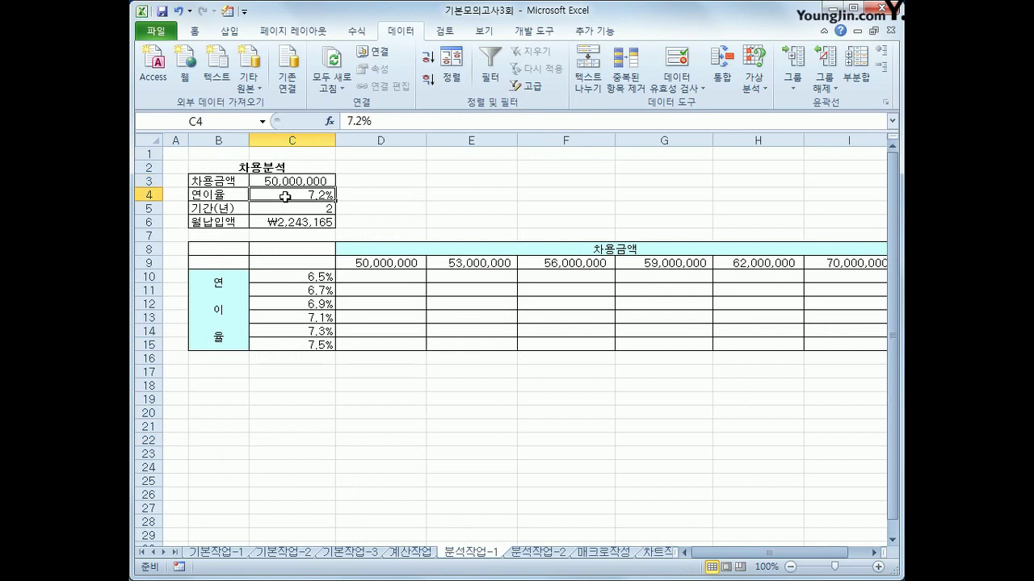
pyautogui.click(286, 210)
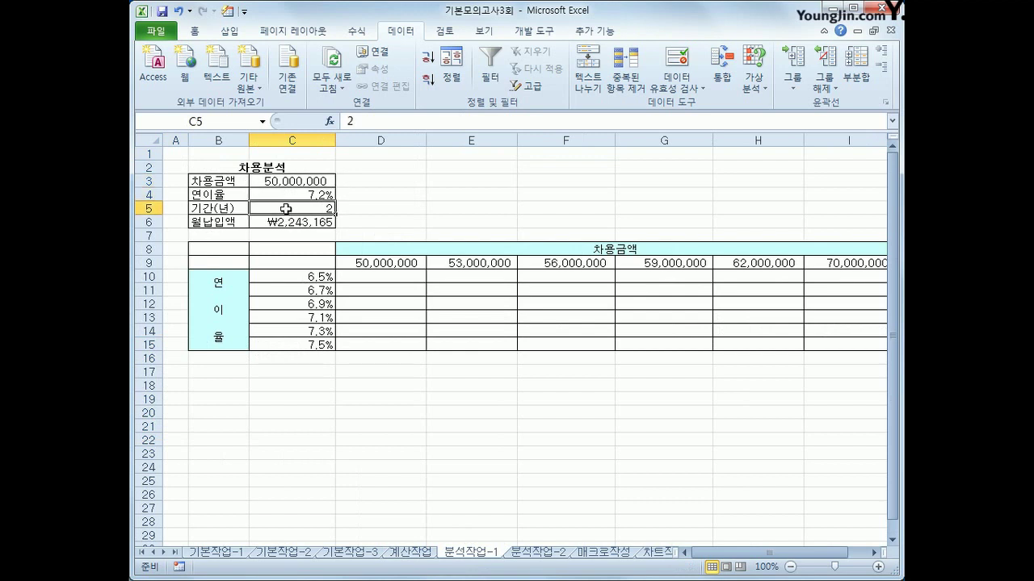
pyautogui.click(299, 224)
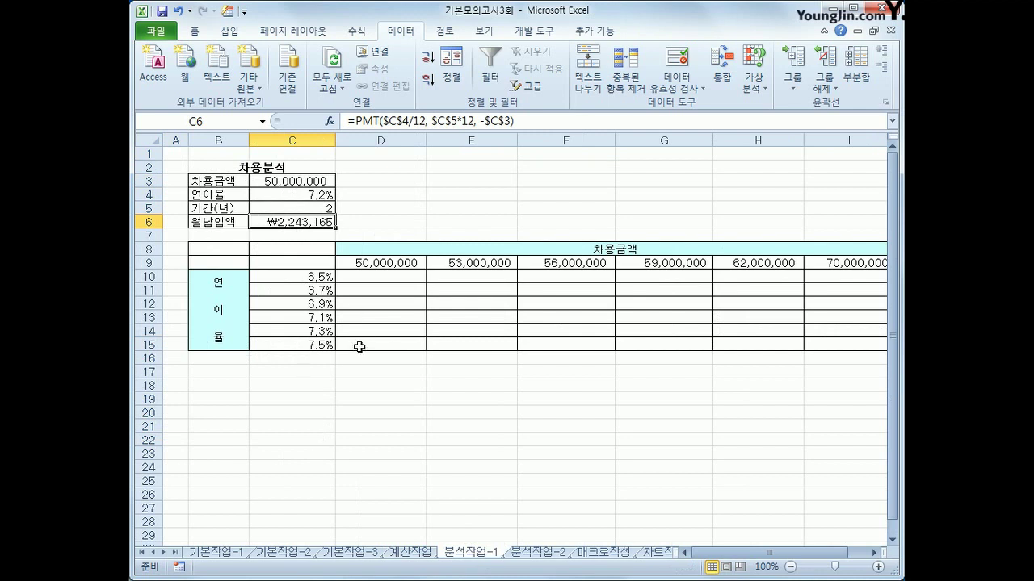
pyautogui.moveTo(310, 279); pyautogui.dragTo(310, 345)
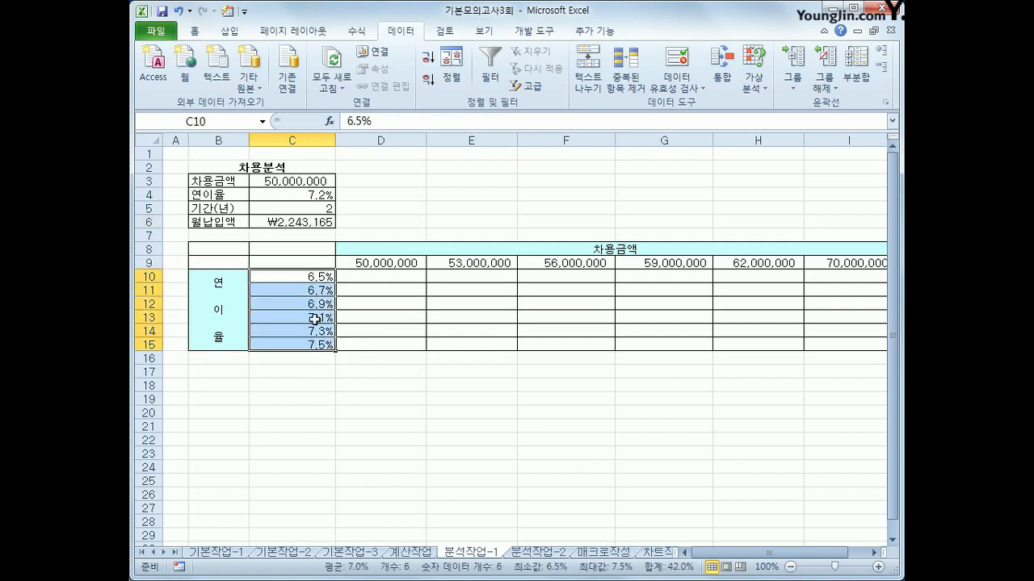
pyautogui.moveTo(357, 262); pyautogui.dragTo(806, 264)
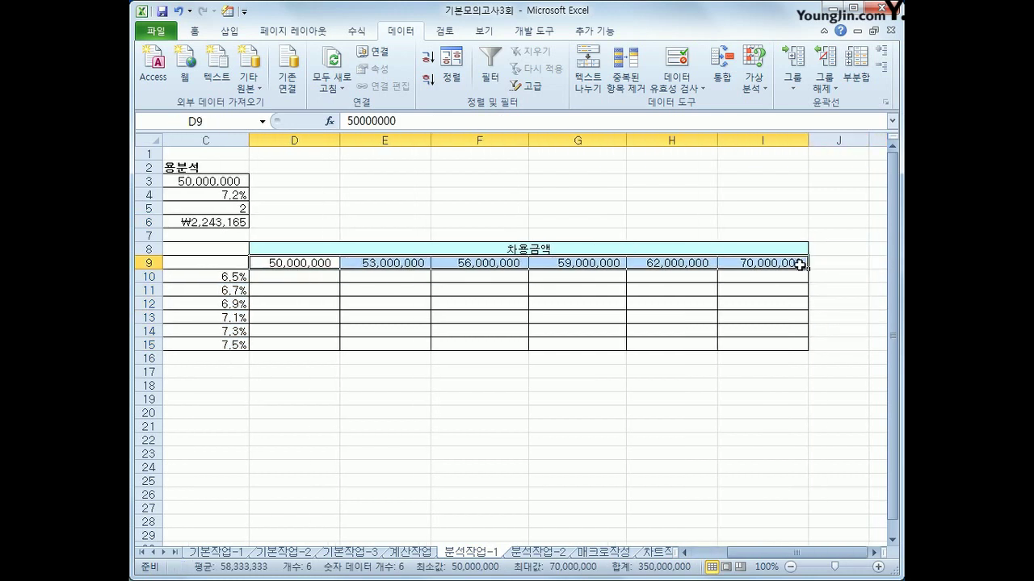
pyautogui.moveTo(744, 553); pyautogui.dragTo(711, 561)
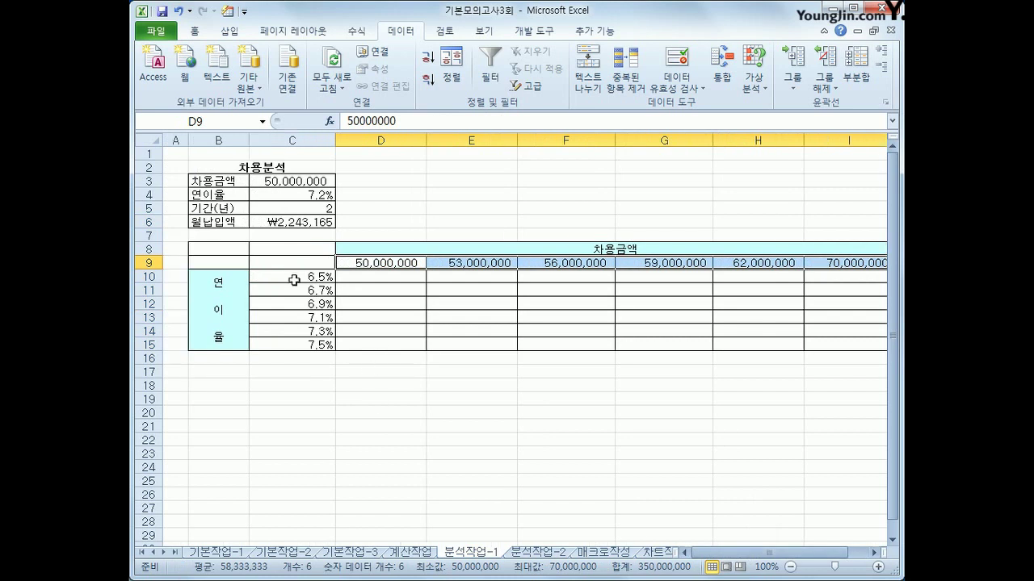
# - Enter =C6 in C9 to link the corner of the analysis table to 월납입액
pyautogui.click(284, 264)
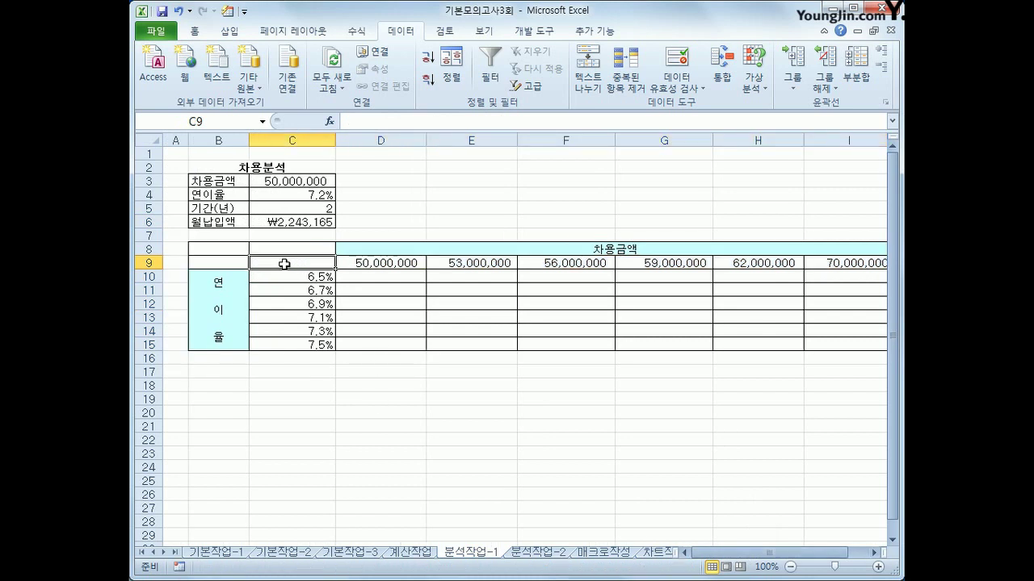
pyautogui.write('=')
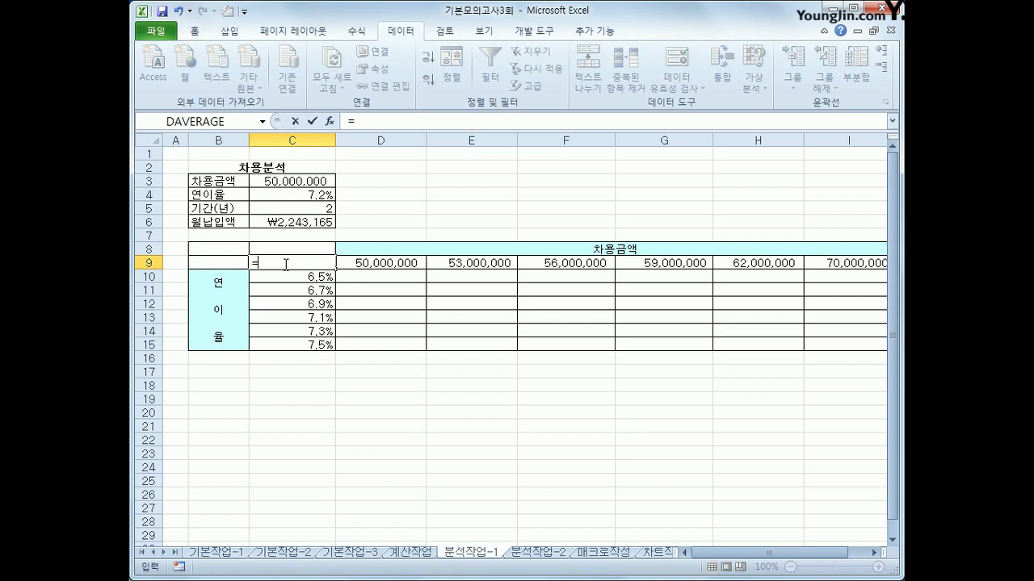
pyautogui.click(286, 224)
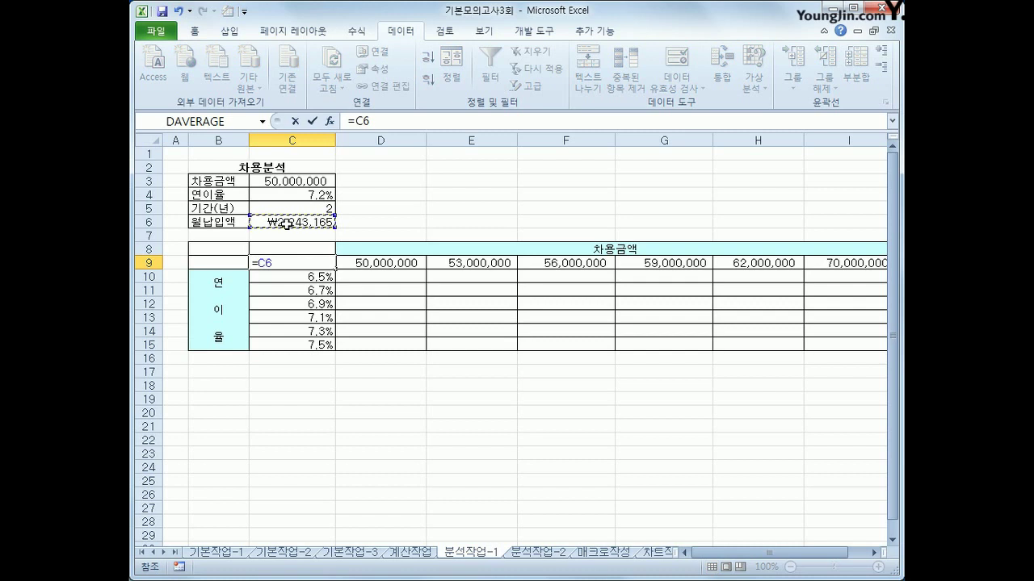
pyautogui.press('Return')
# - Create a two-variable data table over C9:I15 with C3 as the row input cell and C4 as the column input cell
pyautogui.moveTo(283, 262); pyautogui.dragTo(817, 341)
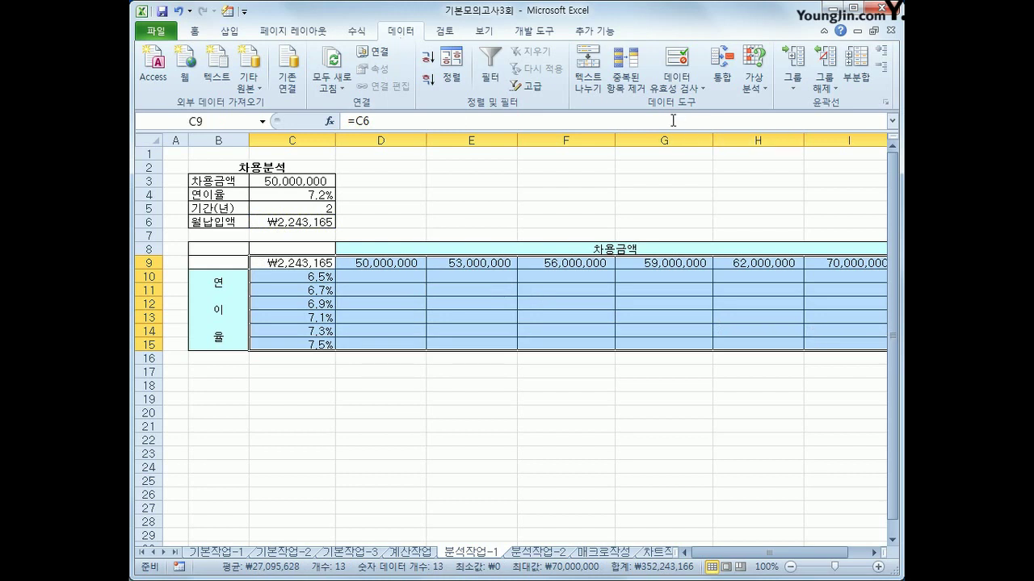
pyautogui.click(752, 87)
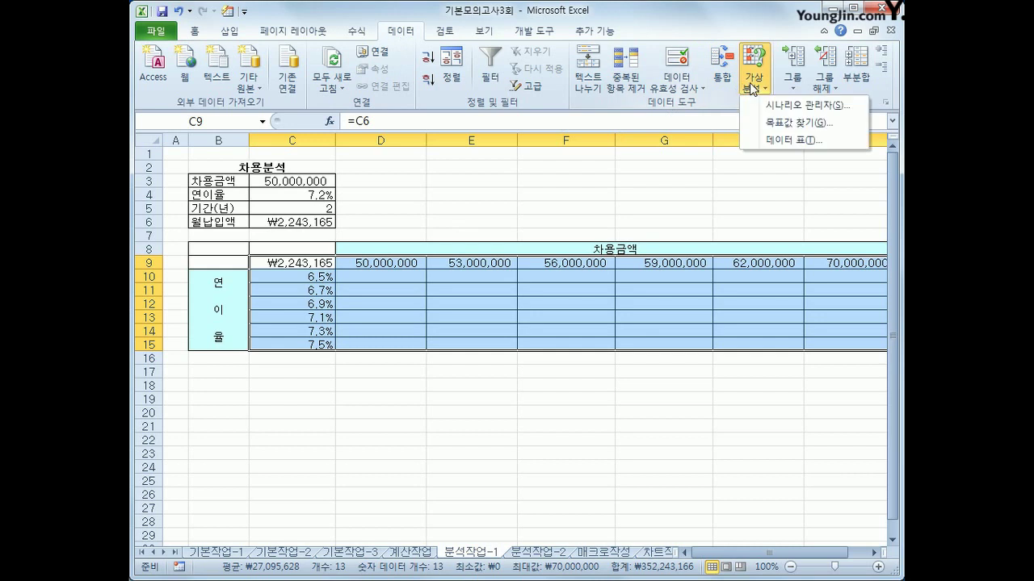
pyautogui.click(775, 144)
pyautogui.moveTo(501, 407); pyautogui.dragTo(523, 158)
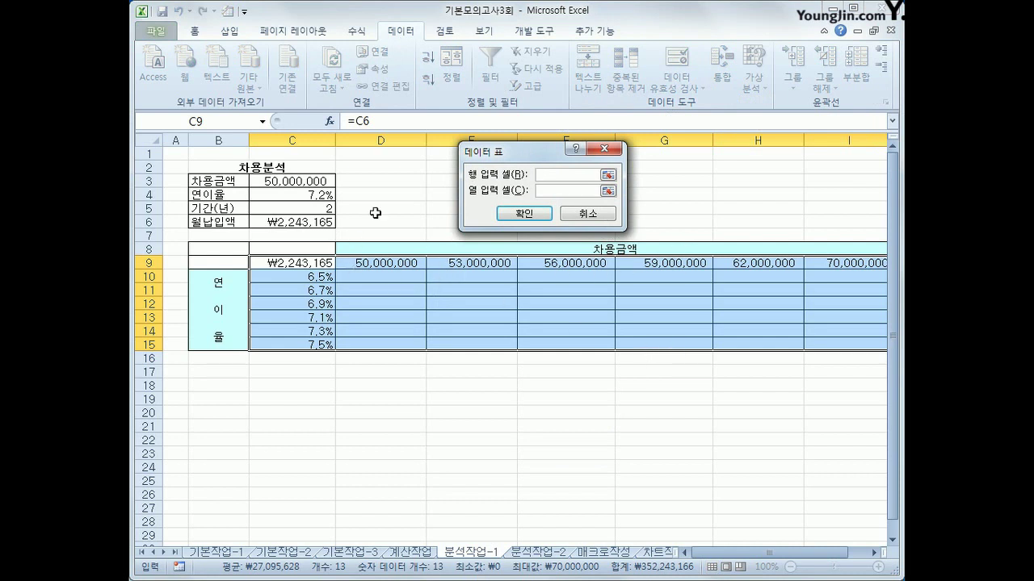
pyautogui.click(303, 179)
pyautogui.click(556, 190)
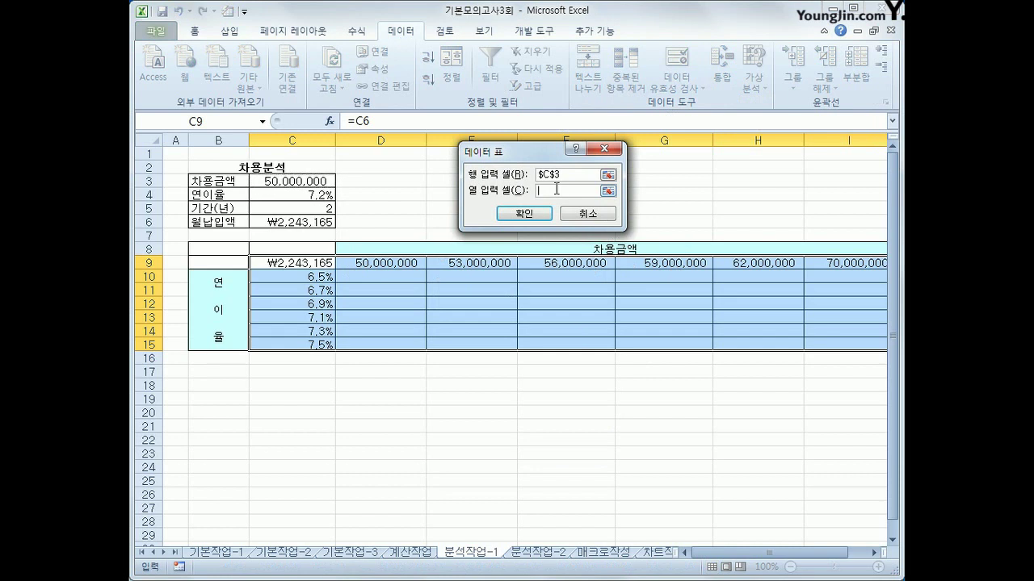
pyautogui.click(328, 194)
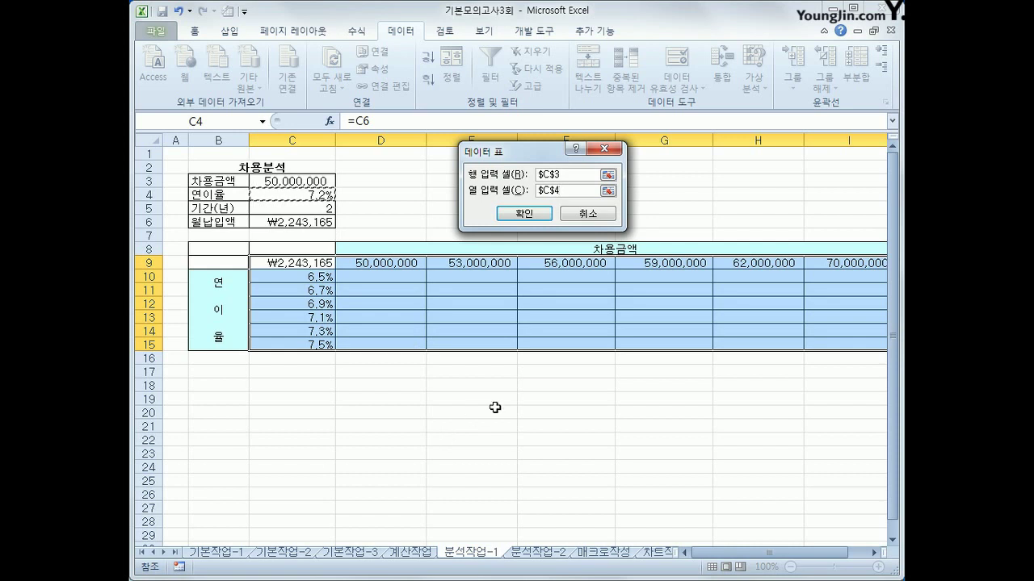
pyautogui.click(524, 213)
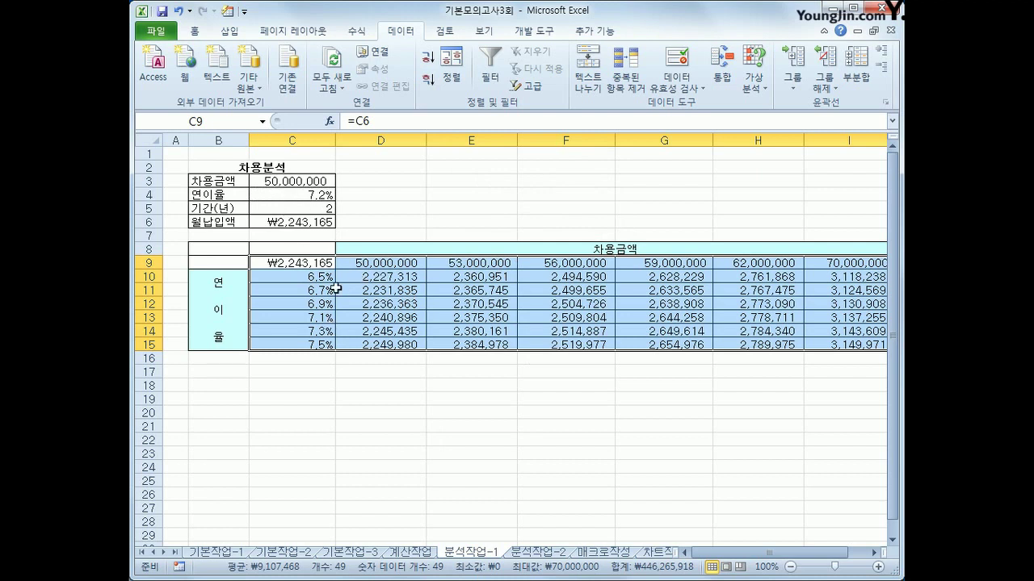
pyautogui.click(393, 279)
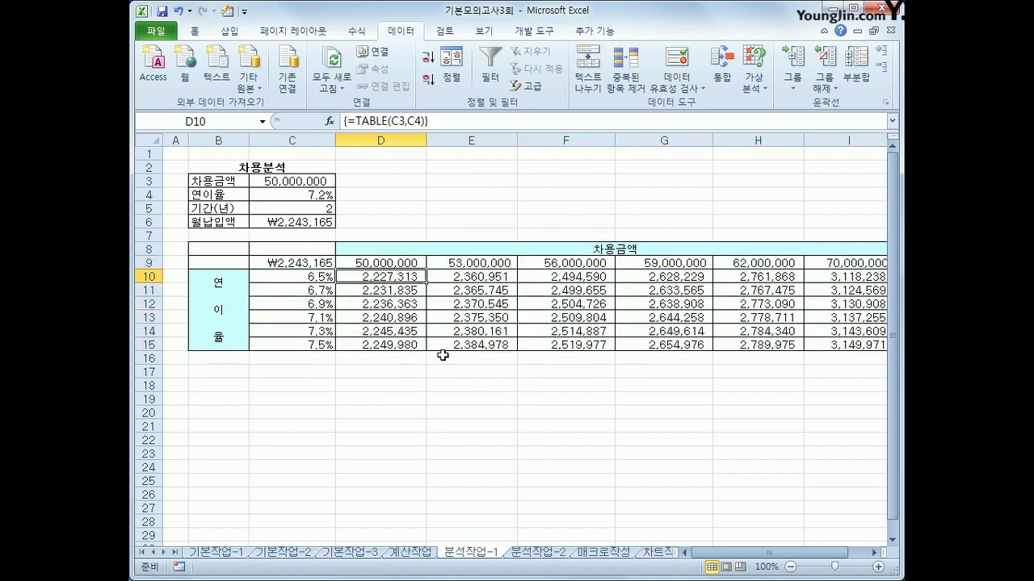
# - On the 분석작업-2 sheet, use Goal Seek to bring the 순이익 average in I9 to 98000 by changing 연평균 성장률 in C11
pyautogui.moveTo(755, 553)
pyautogui.mouseDown()
pyautogui.moveTo(773, 559)
pyautogui.moveTo(755, 559)
pyautogui.mouseUp()
pyautogui.click(556, 554)
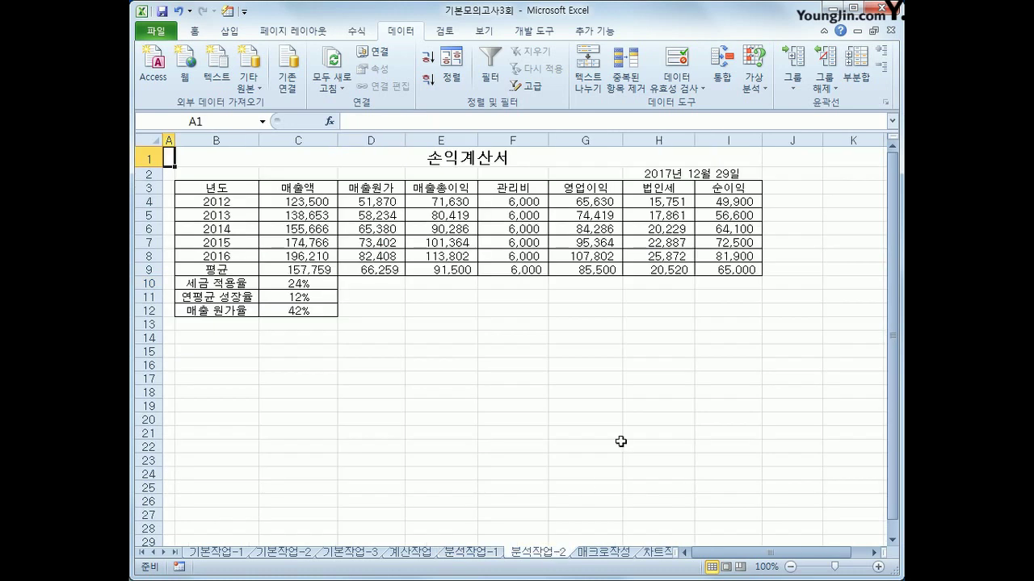
pyautogui.click(721, 266)
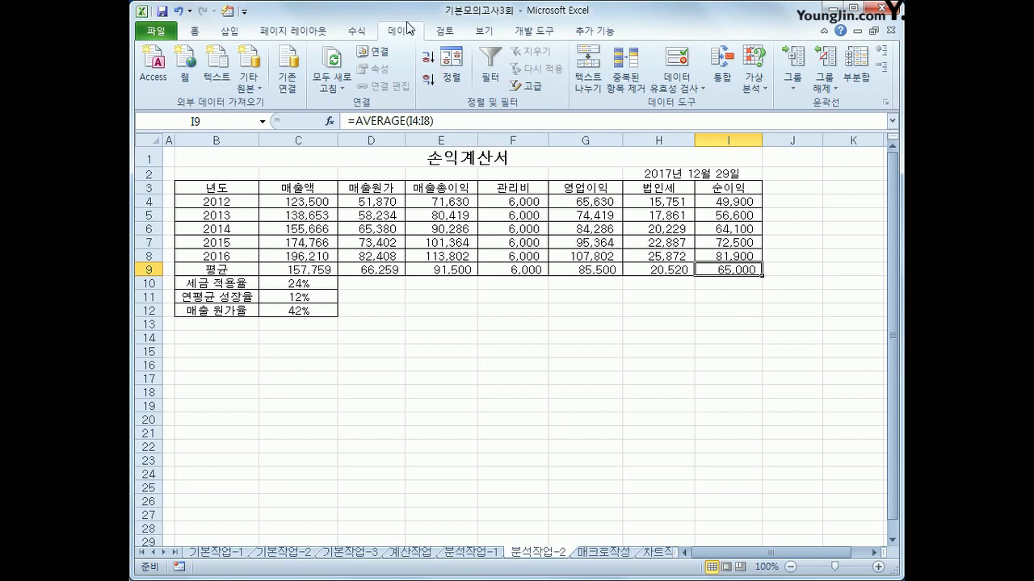
pyautogui.click(744, 89)
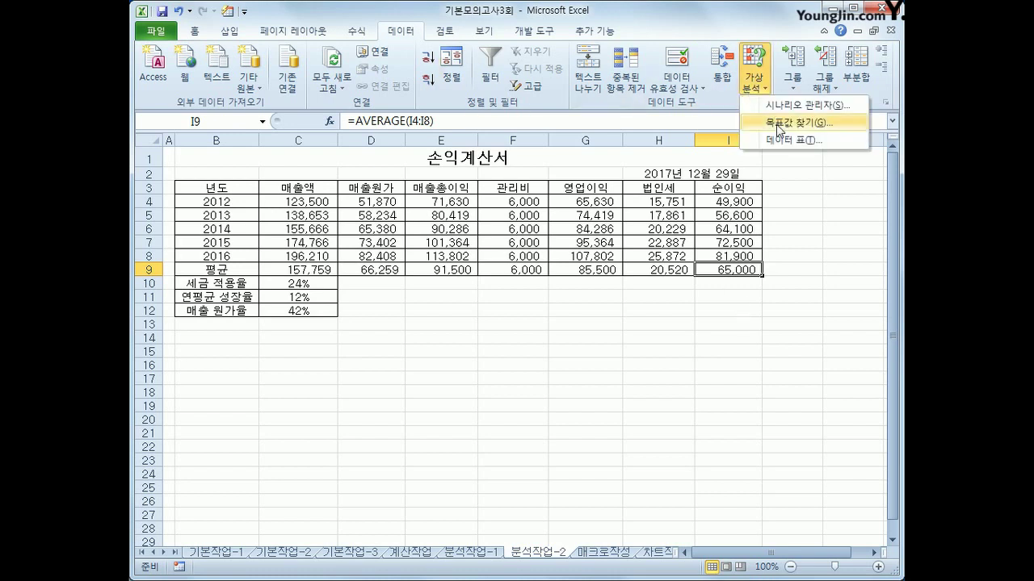
pyautogui.click(779, 125)
pyautogui.click(558, 184)
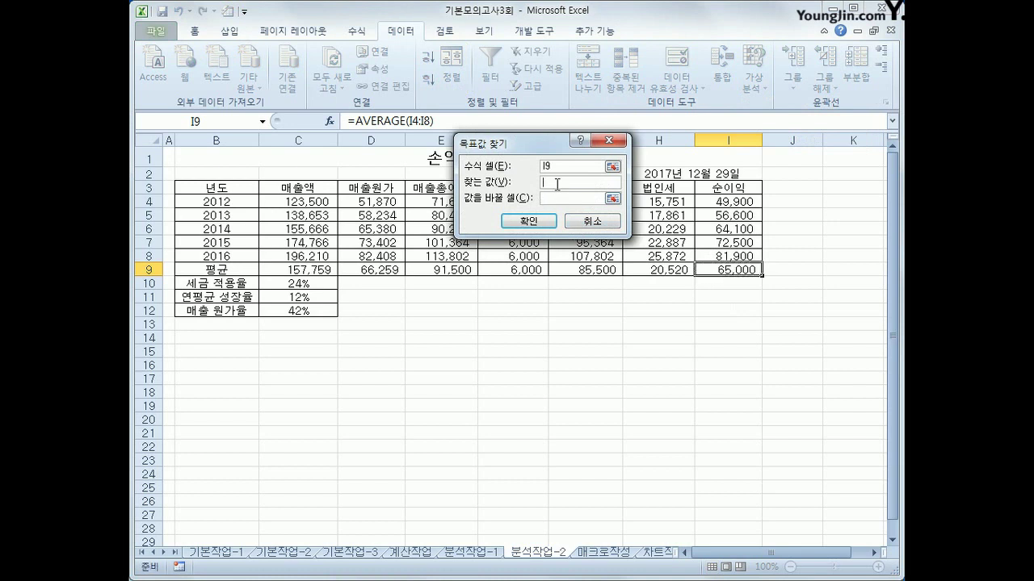
pyautogui.write('98000')
pyautogui.click(560, 198)
pyautogui.click(300, 297)
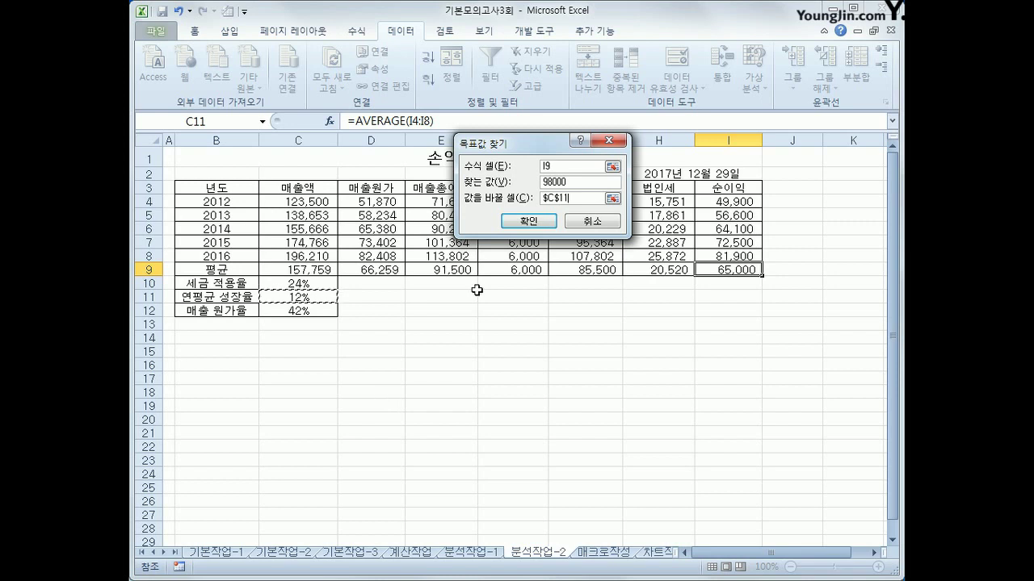
pyautogui.click(528, 221)
pyautogui.moveTo(480, 148); pyautogui.dragTo(499, 308)
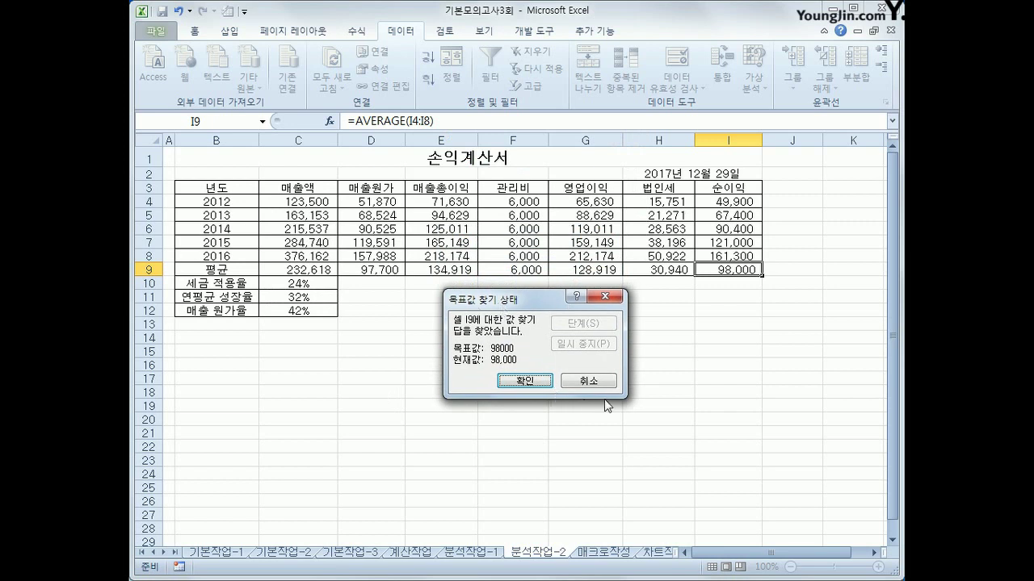
pyautogui.click(526, 382)
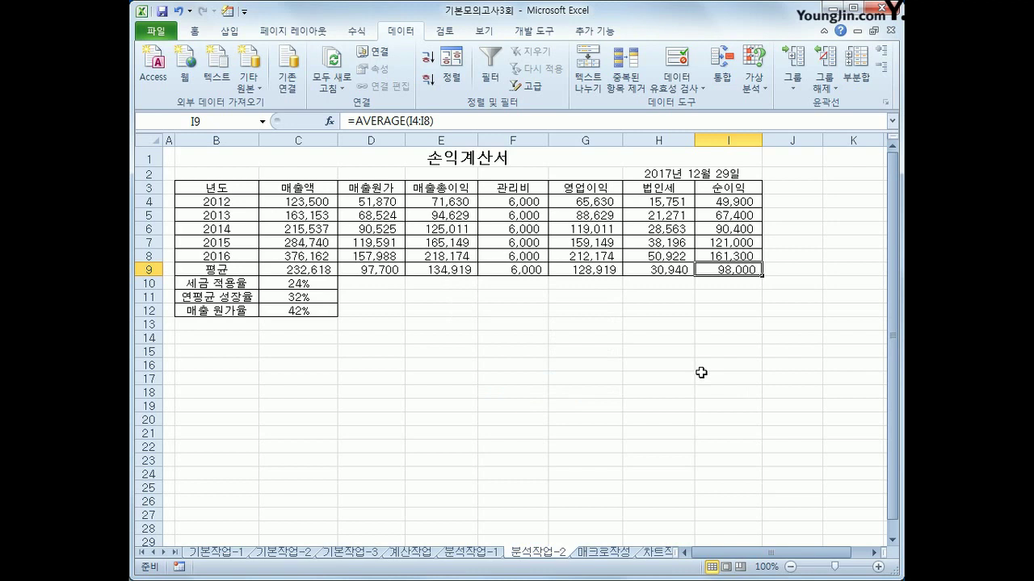
# - Open the 매크로작성 sheet and start recording a macro named 자동합계 in the current workbook
pyautogui.click(623, 555)
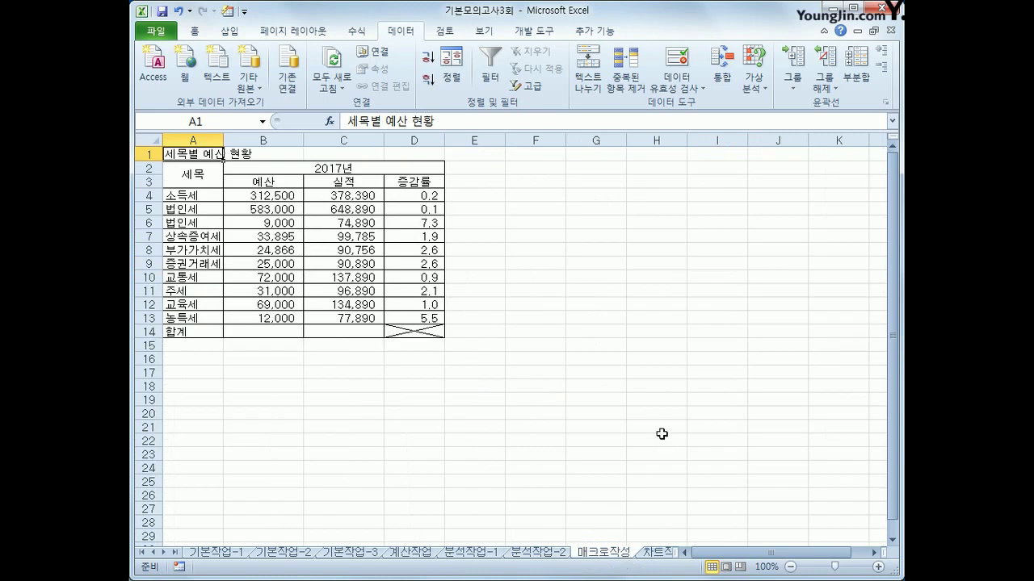
pyautogui.click(653, 435)
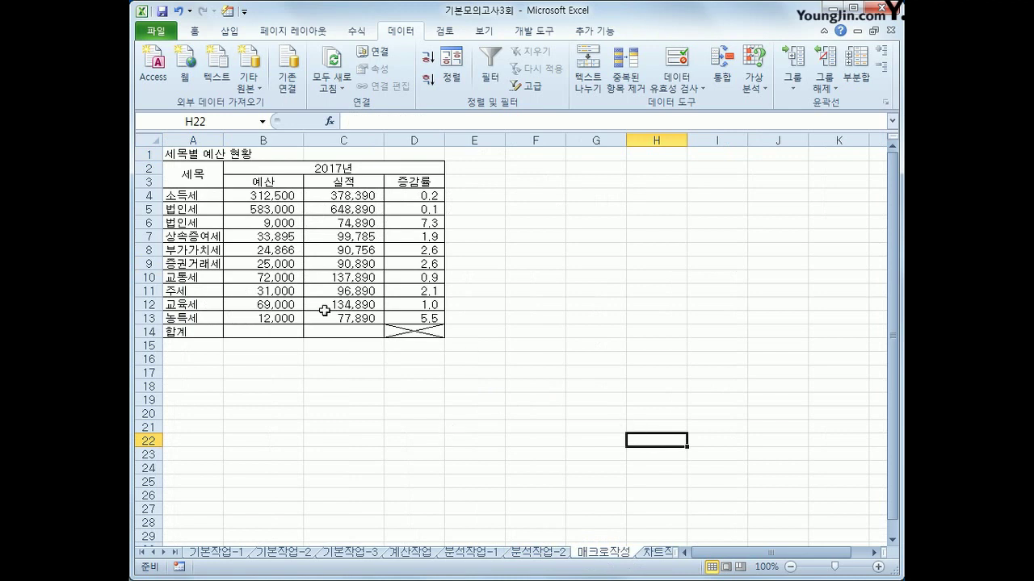
pyautogui.click(178, 567)
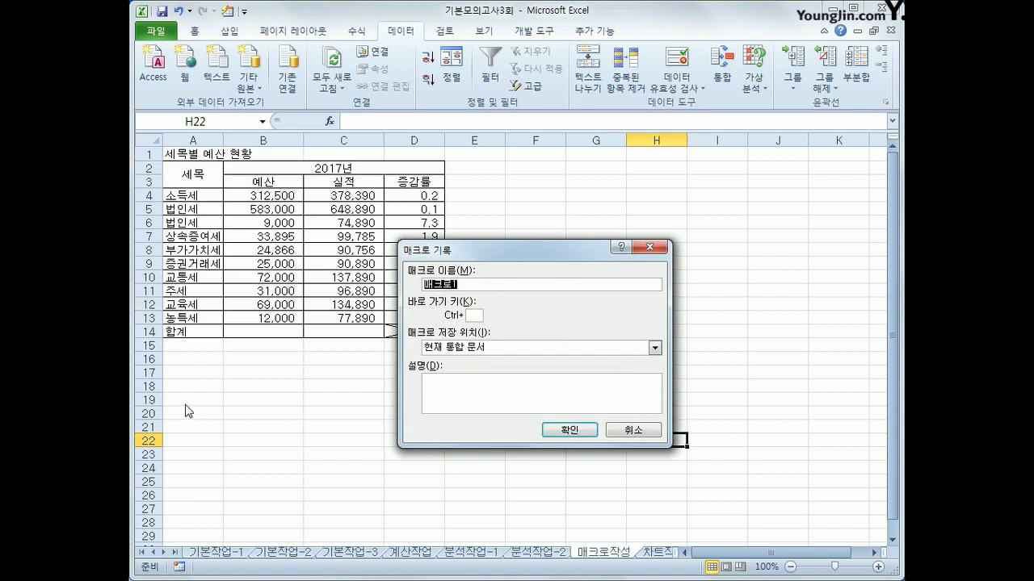
pyautogui.write('자동합ㄱ')
pyautogui.press('Return')
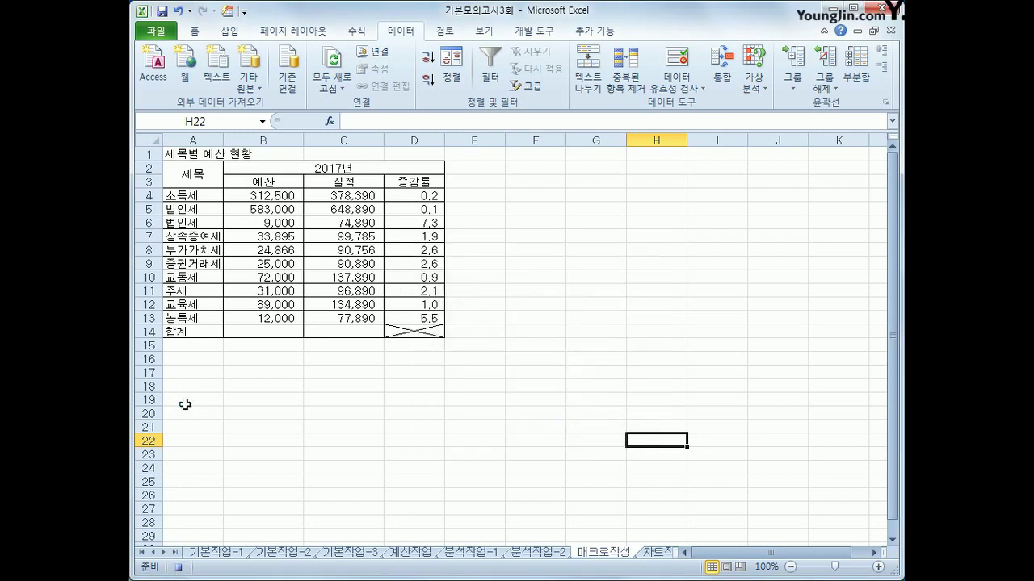
# - Record AutoSum totals for 예산 and 실적 in B14:C14 from rows 4 to 13, and stop the macro recording
pyautogui.click(281, 197)
pyautogui.moveTo(282, 197); pyautogui.dragTo(329, 331)
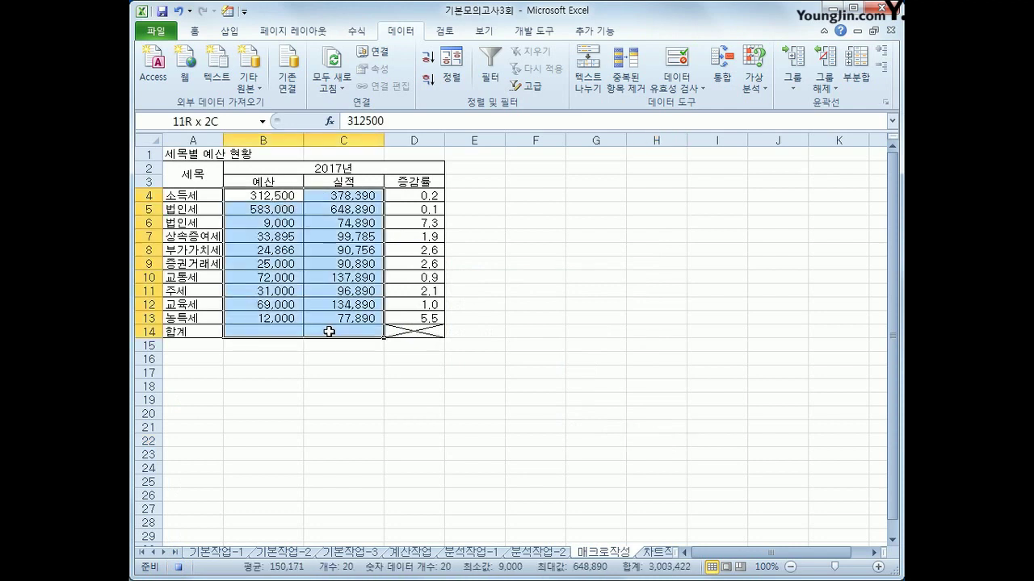
pyautogui.click(356, 31)
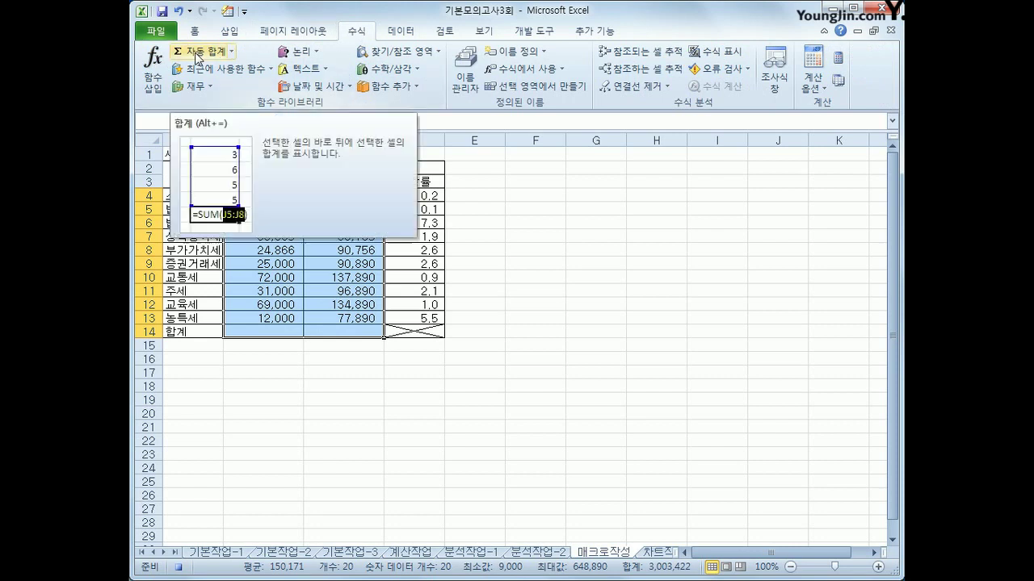
pyautogui.click(197, 55)
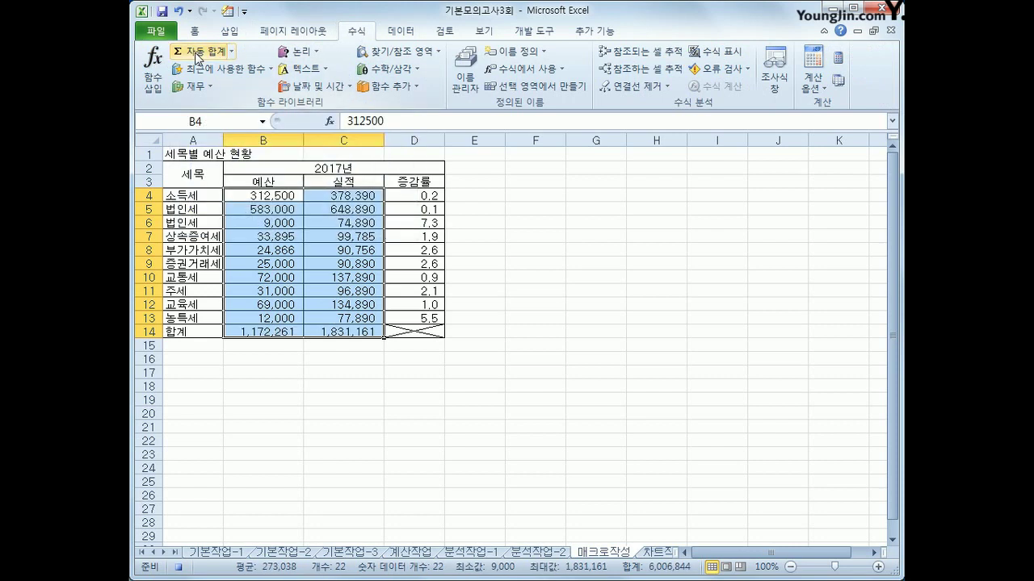
pyautogui.click(332, 331)
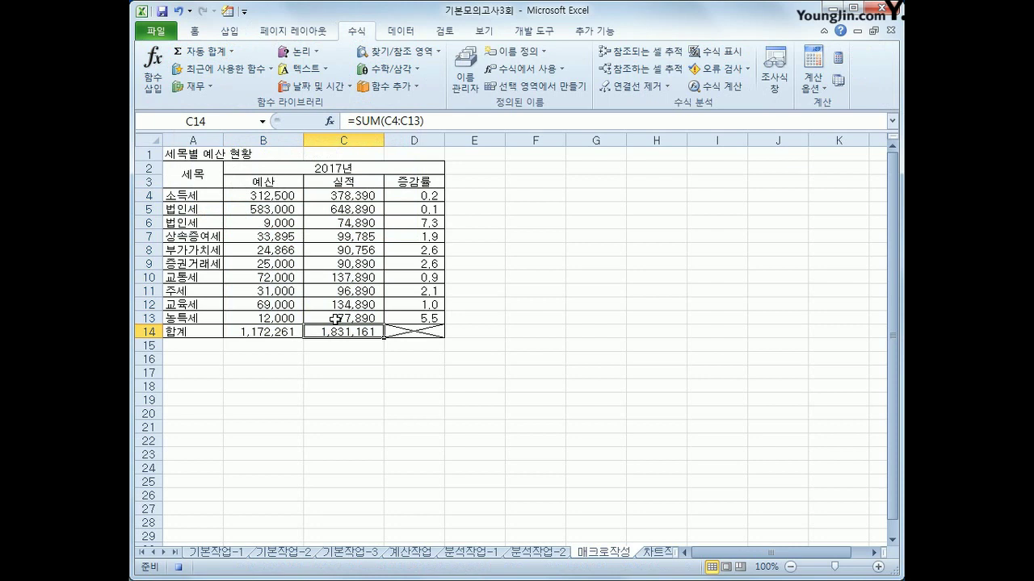
pyautogui.click(181, 568)
pyautogui.click(327, 469)
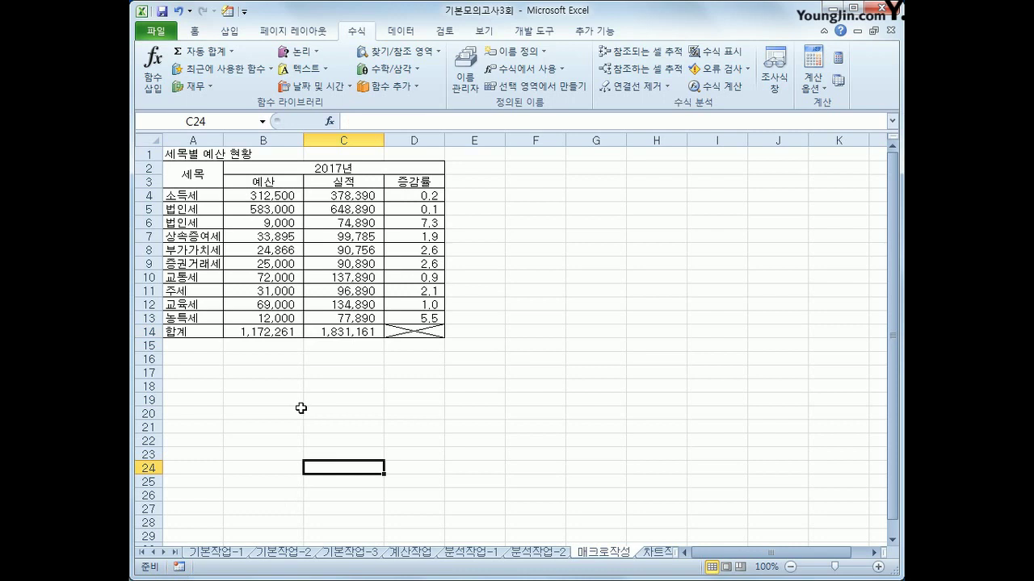
# - Insert a form control button over cells F4:F5 and assign the 자동합계 macro to it
pyautogui.click(528, 32)
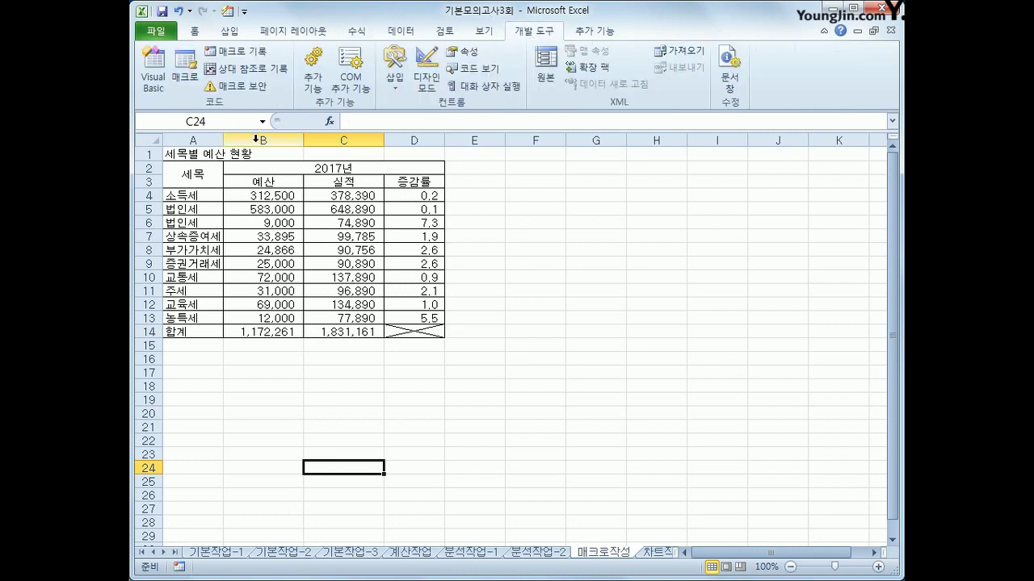
pyautogui.click(394, 72)
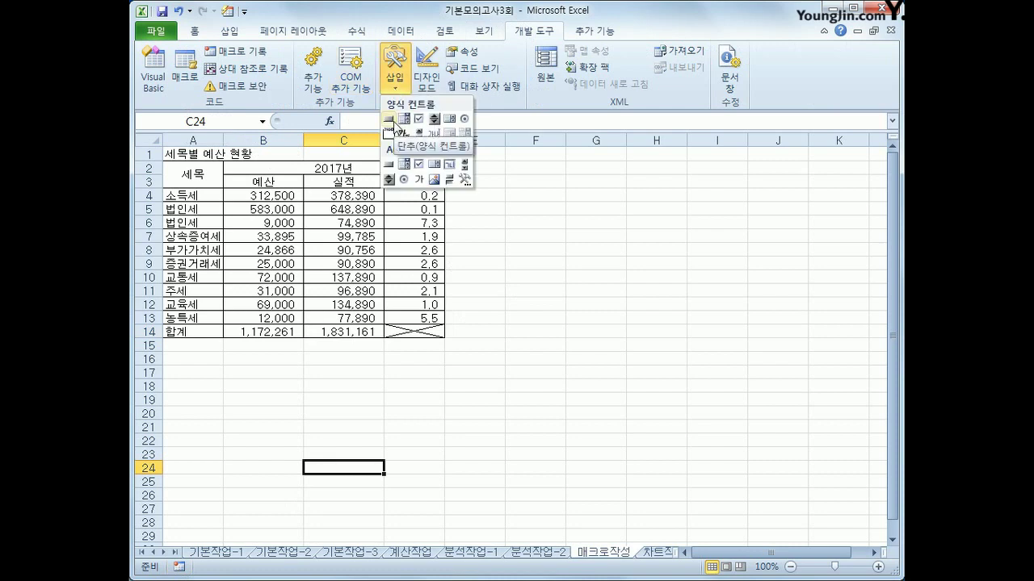
pyautogui.click(389, 121)
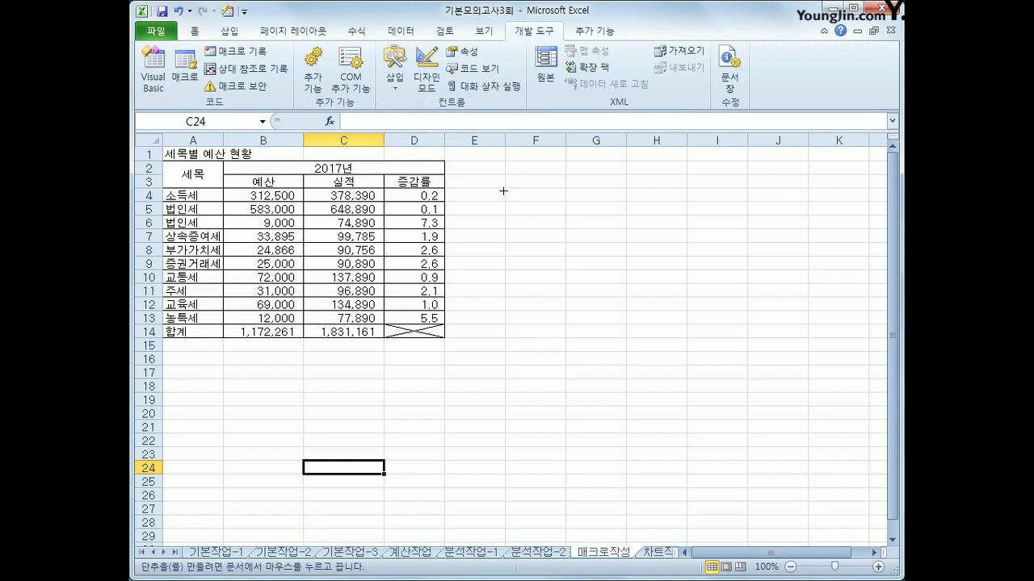
pyautogui.moveTo(504, 188); pyautogui.dragTo(537, 214)
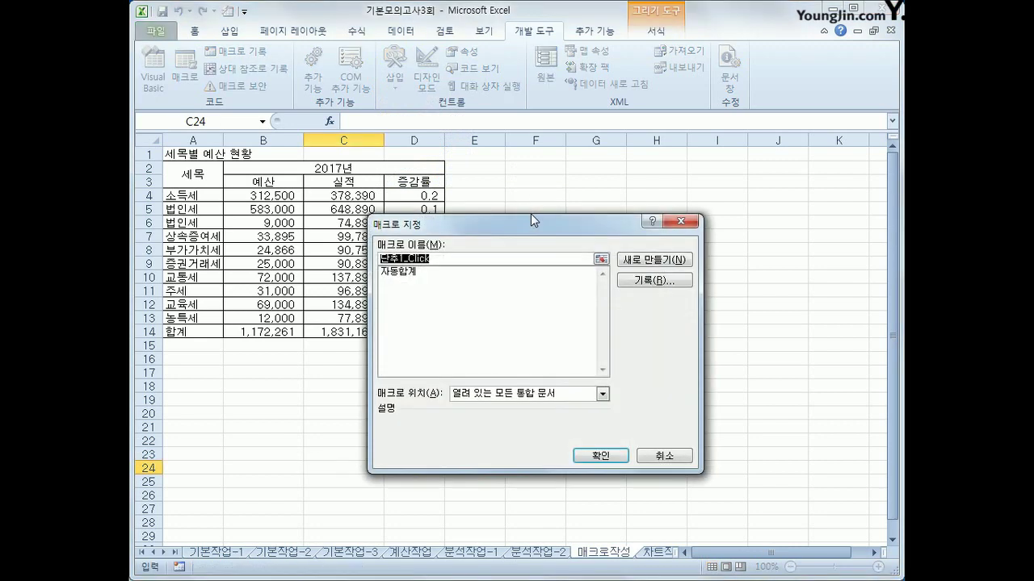
pyautogui.moveTo(471, 220); pyautogui.dragTo(558, 154)
pyautogui.click(494, 206)
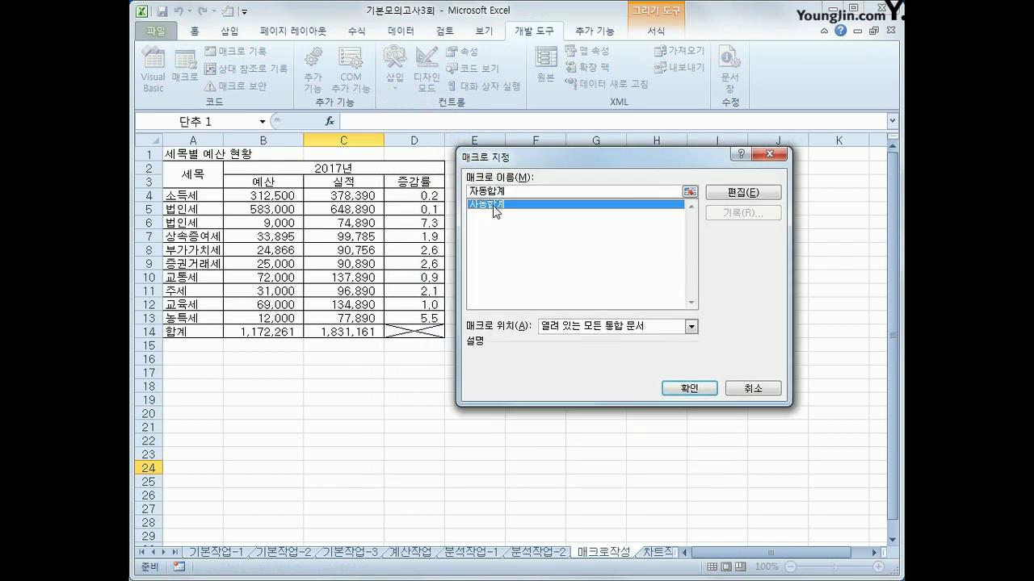
pyautogui.click(688, 389)
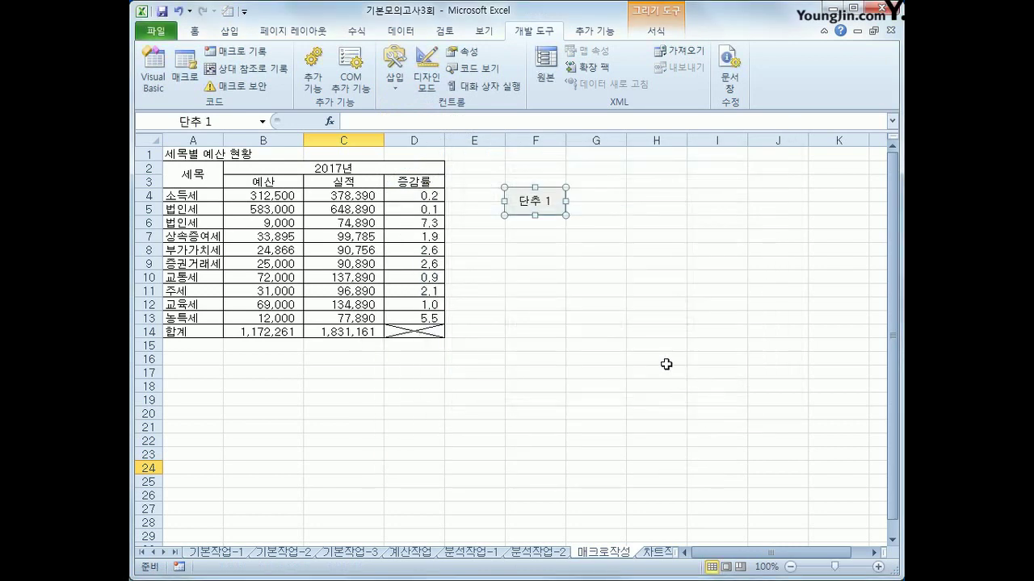
# - Label the new button 자동합계 and deselect it
pyautogui.write('자동합')
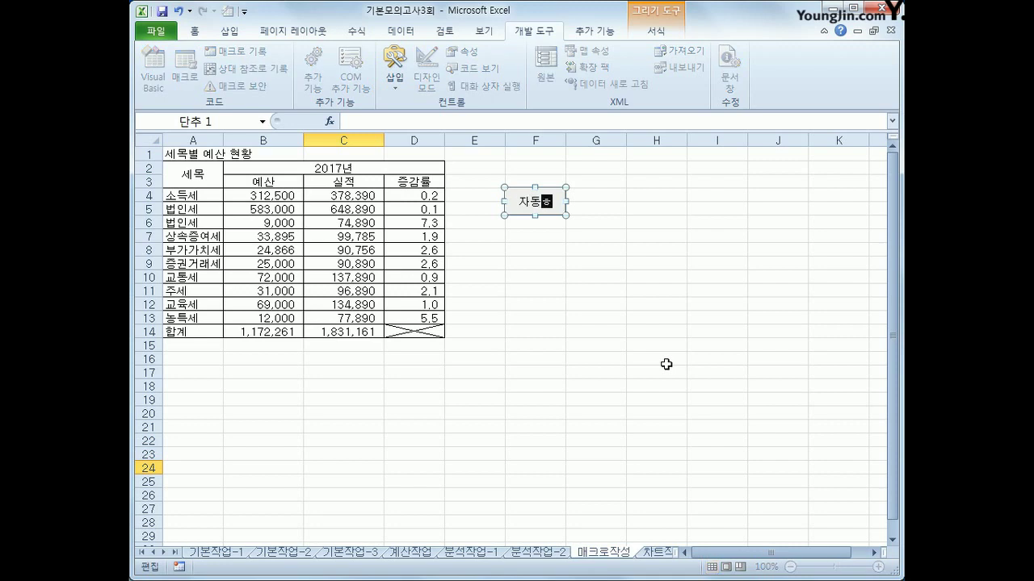
pyautogui.write('계')
pyautogui.click(664, 361)
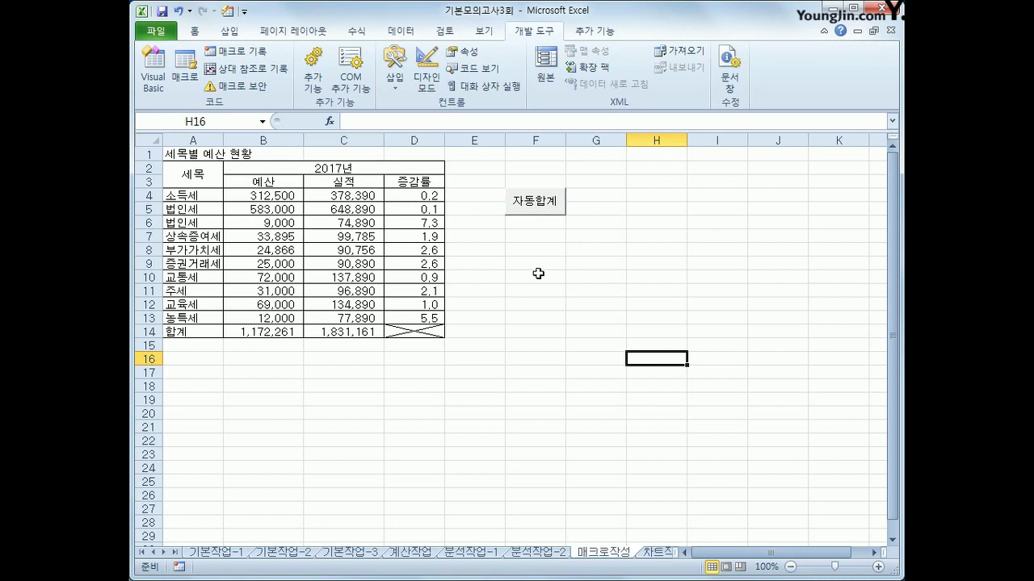
# - Start recording a macro named 백분율 in the current workbook
pyautogui.click(179, 568)
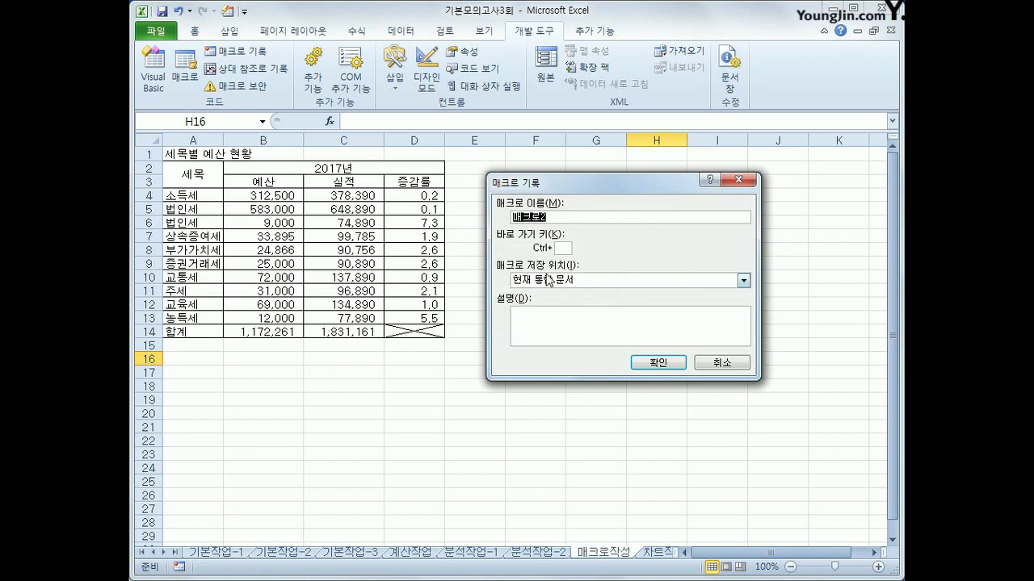
pyautogui.write('백분율')
pyautogui.click(657, 364)
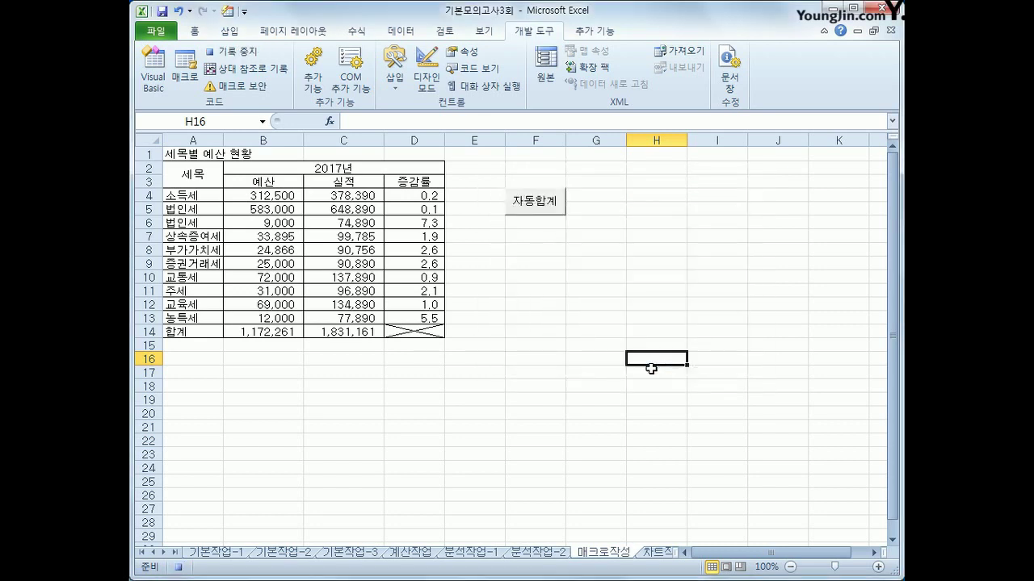
# - Record applying the percent style to the 증감률 values in D4:D13, and stop the macro recording
pyautogui.moveTo(423, 202); pyautogui.dragTo(406, 319)
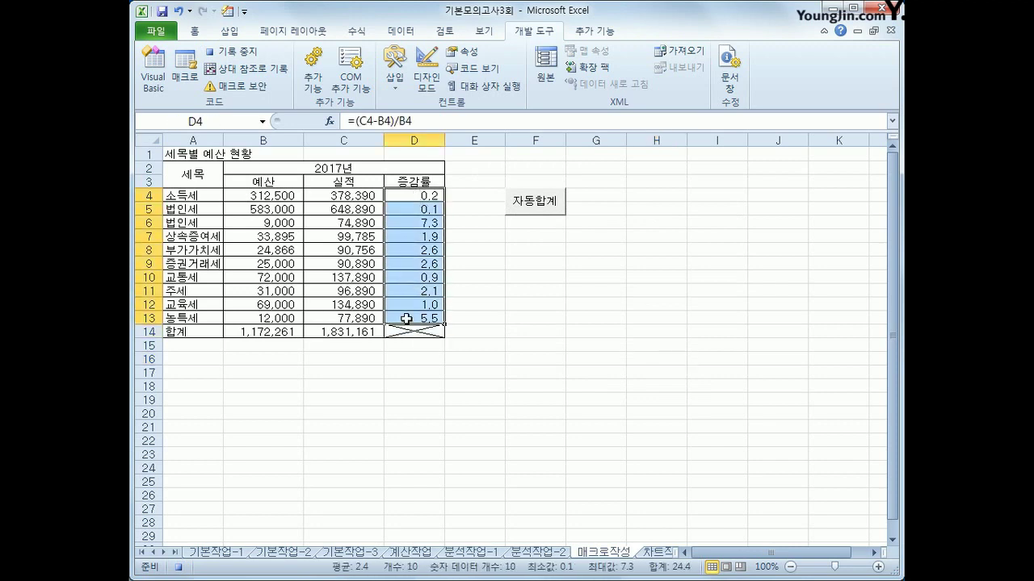
pyautogui.click(193, 32)
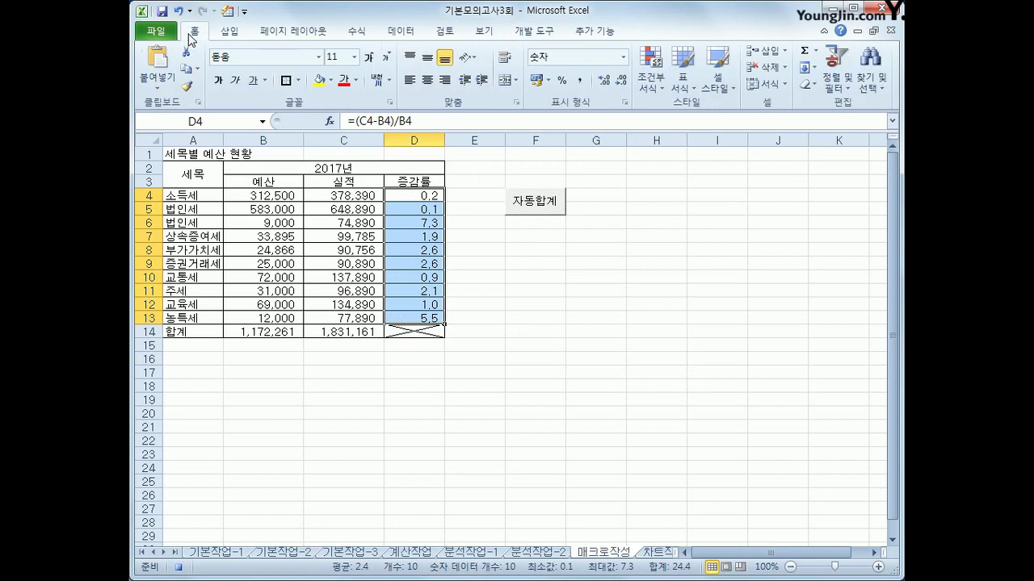
pyautogui.click(562, 81)
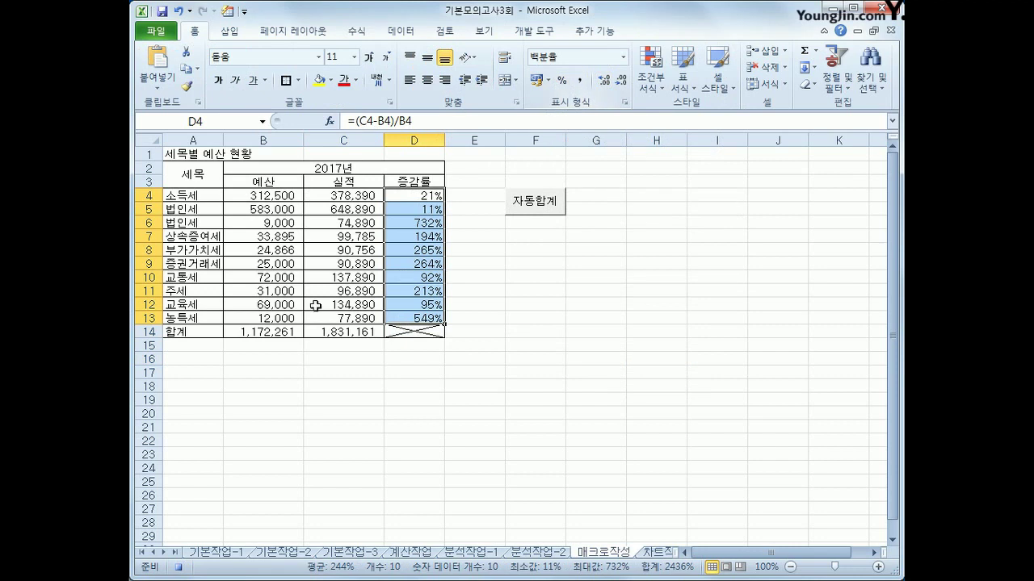
pyautogui.click(402, 317)
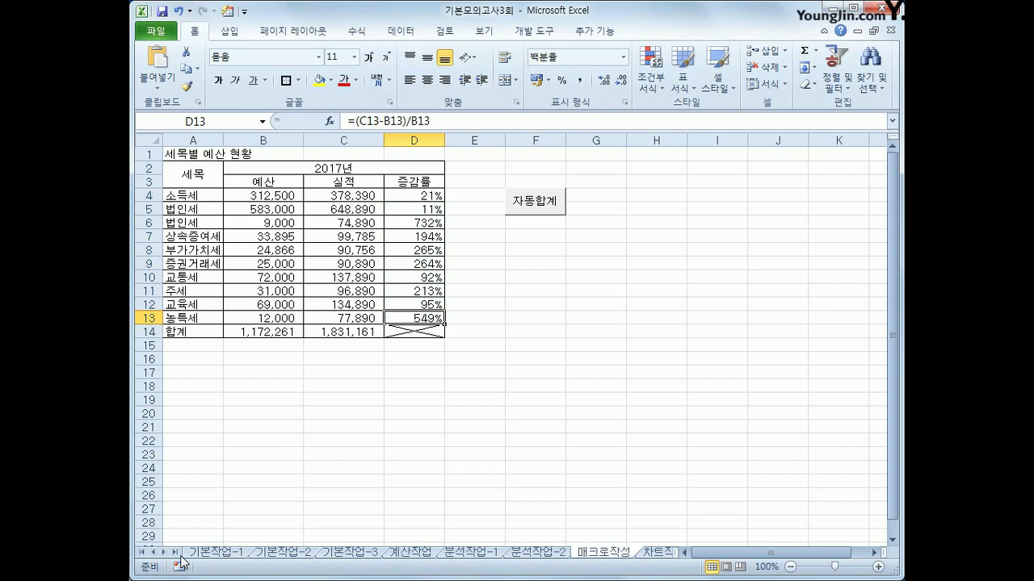
# - Add a form control button labelled 백분율 over cells F7:F8 with the 백분율 macro assigned to it
pyautogui.click(534, 31)
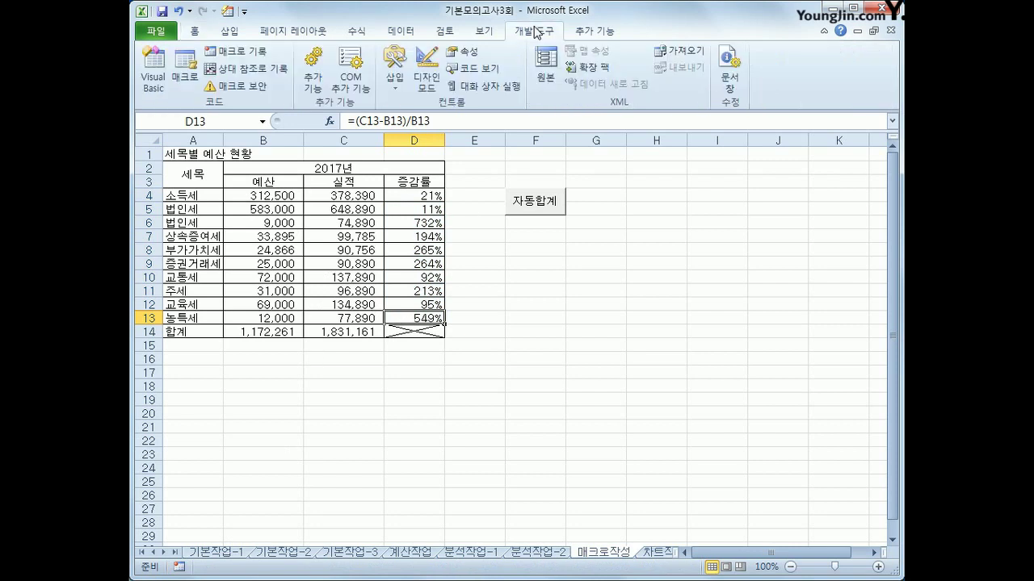
pyautogui.click(395, 85)
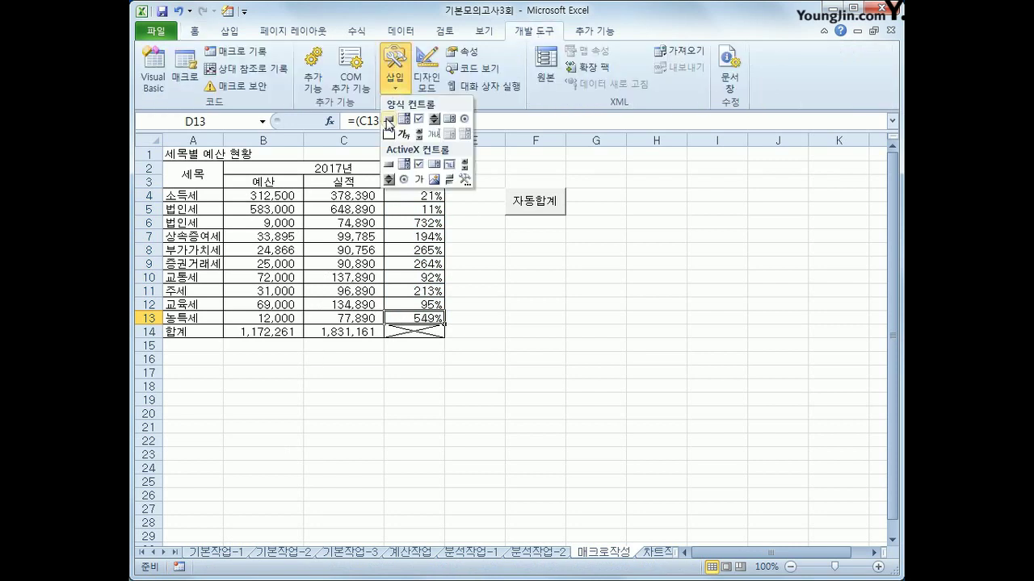
pyautogui.click(389, 121)
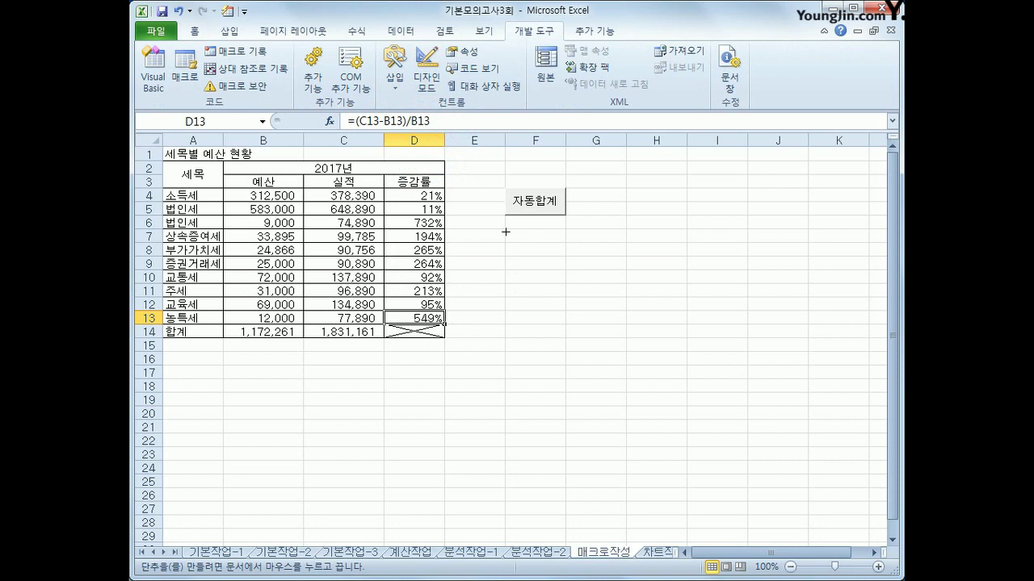
pyautogui.moveTo(506, 228); pyautogui.dragTo(567, 262)
pyautogui.moveTo(529, 164); pyautogui.dragTo(550, 200)
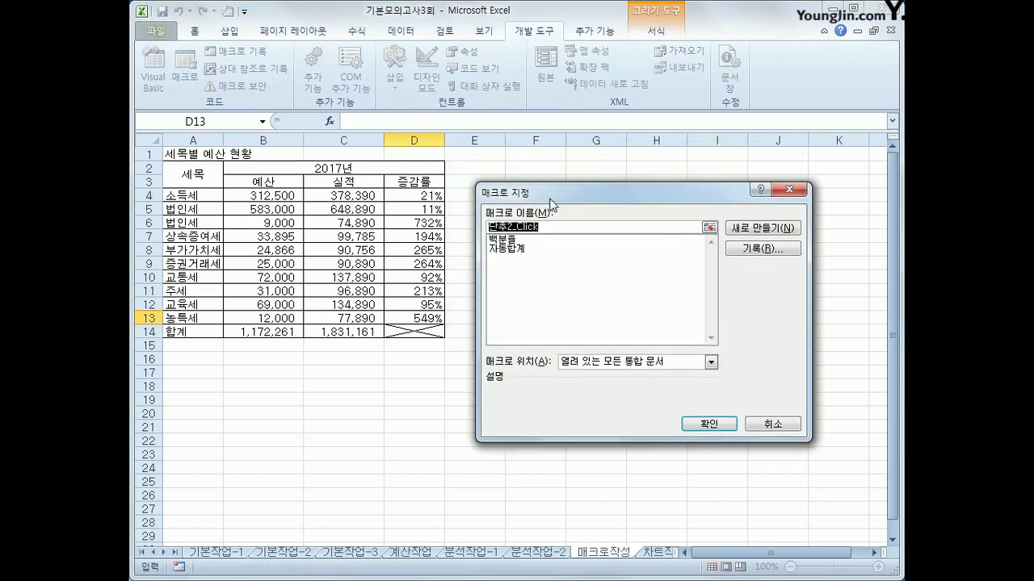
pyautogui.click(532, 243)
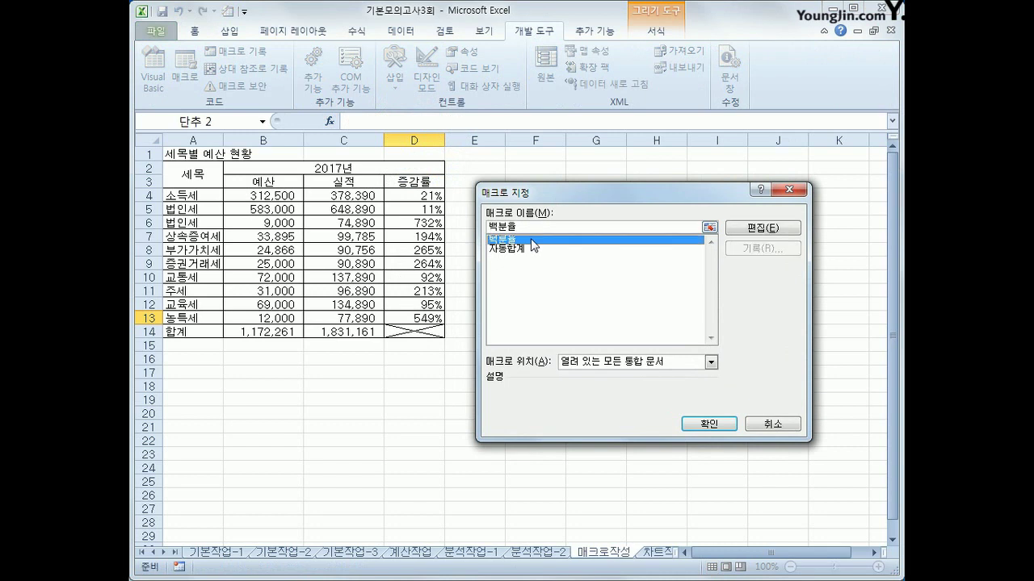
pyautogui.click(692, 425)
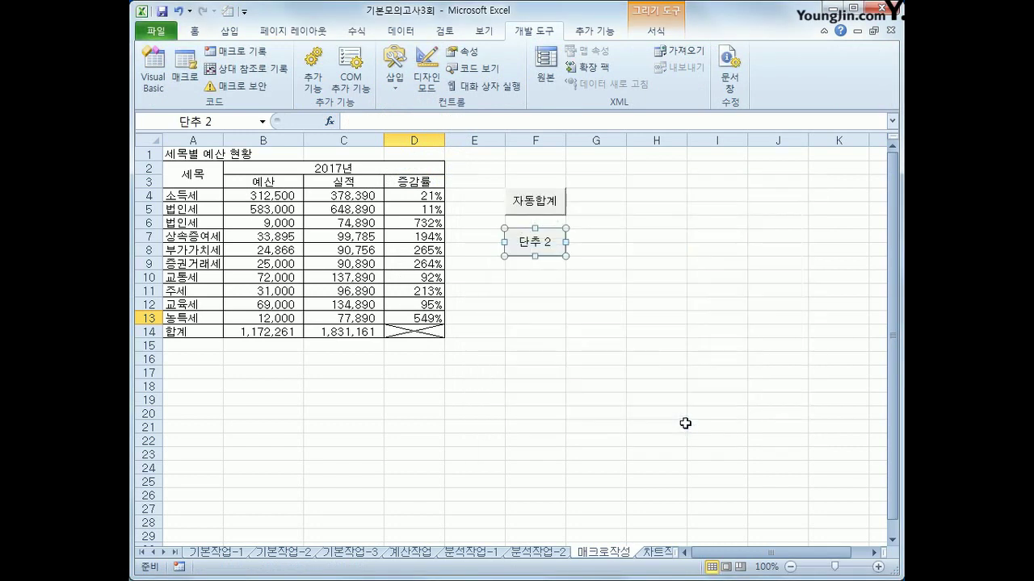
pyautogui.write('백분율')
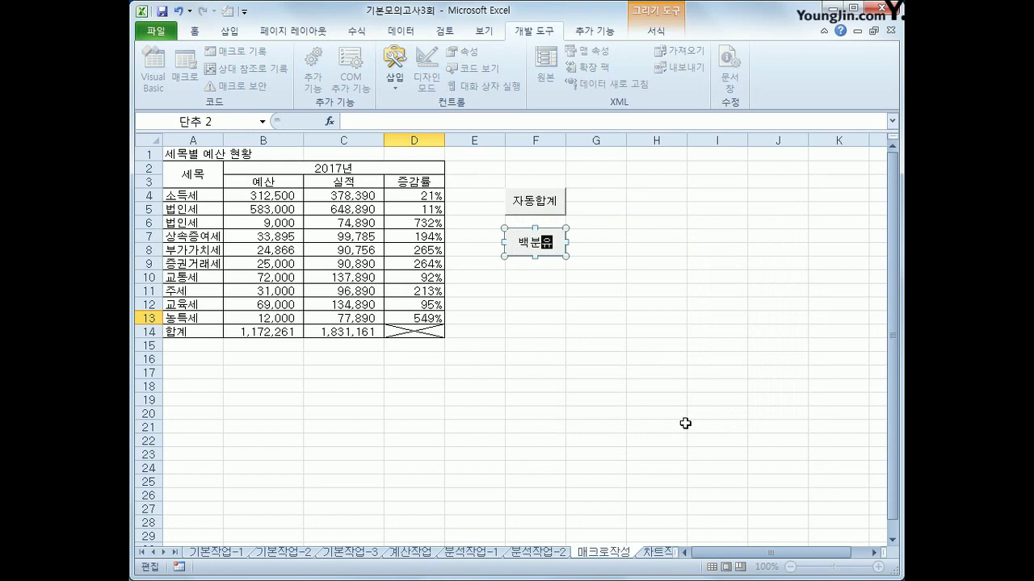
pyautogui.click(684, 417)
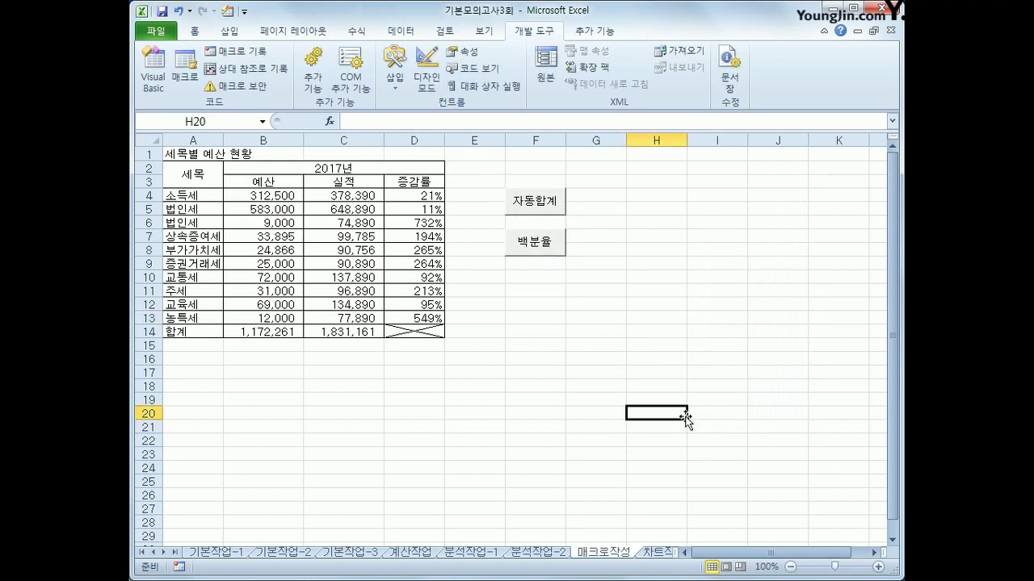
# - Change the line chart on the 차트작성 sheet to a 2-D clustered column chart
pyautogui.click(654, 552)
pyautogui.scroll(-2, 784, 420)
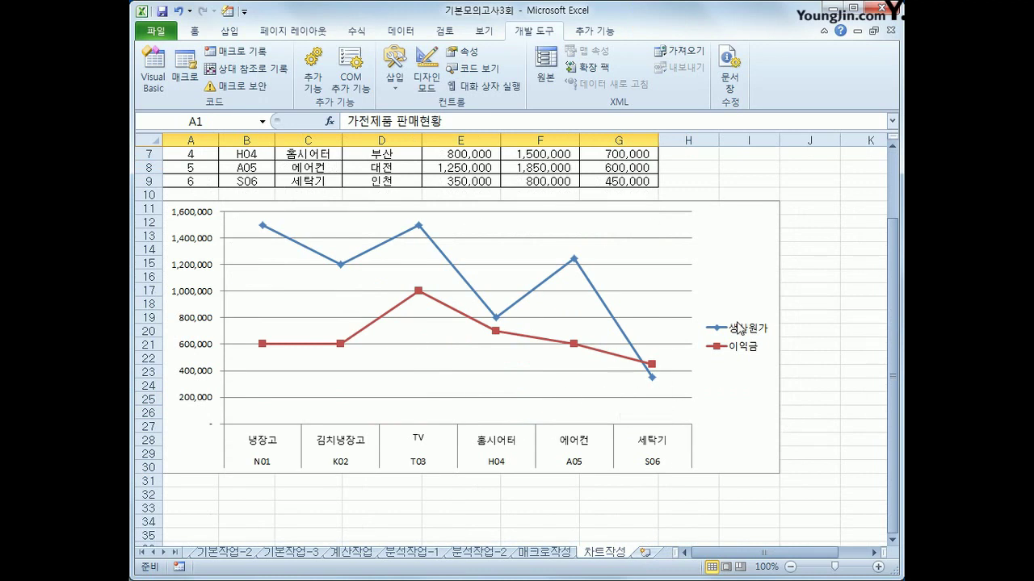
pyautogui.click(726, 255)
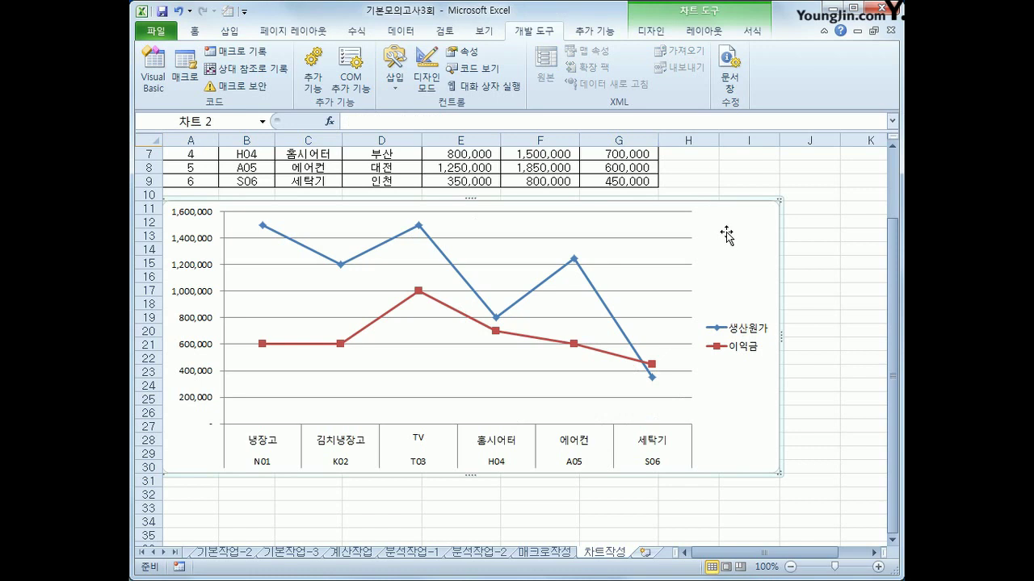
pyautogui.hotkey('shift', 'F10')
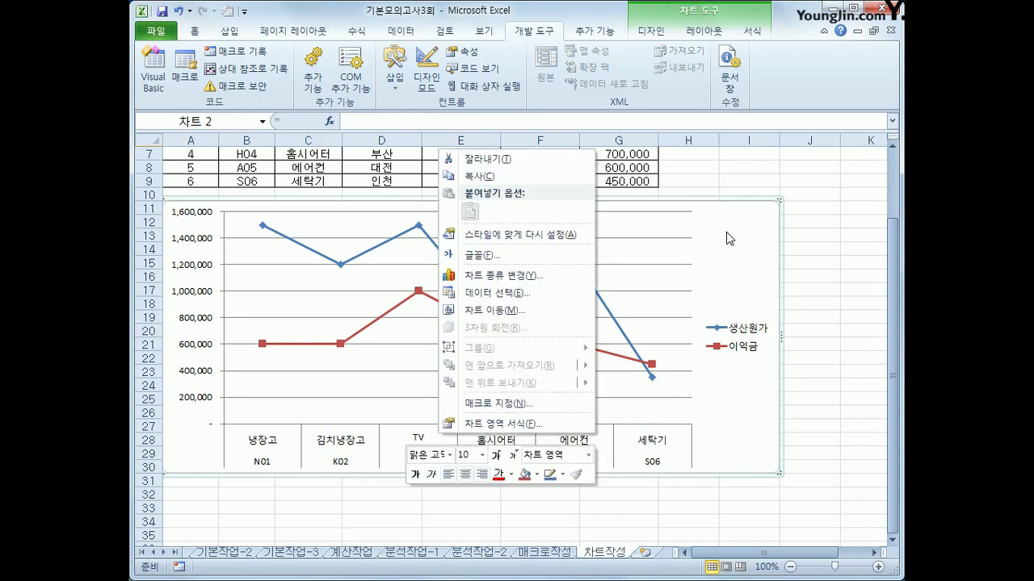
pyautogui.click(527, 277)
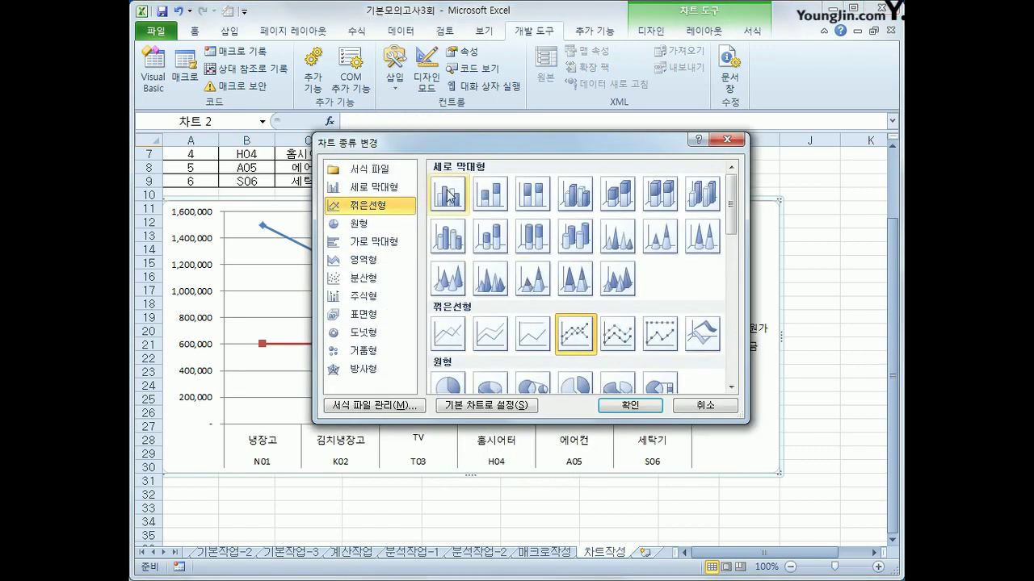
pyautogui.click(449, 197)
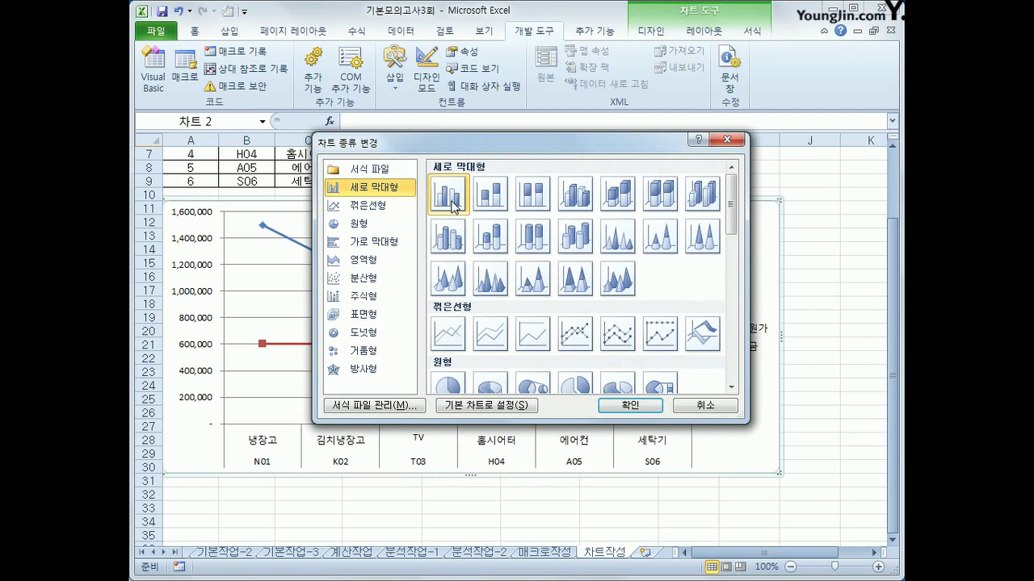
pyautogui.click(614, 405)
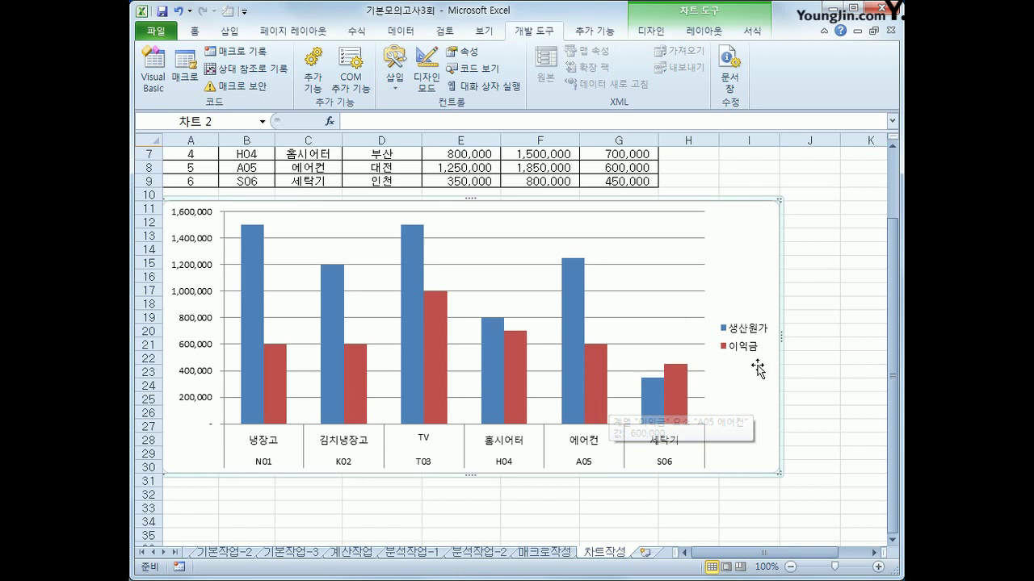
# - Set the chart's horizontal axis labels to the product names in C4:C9 of the 차트작성 sheet
pyautogui.rightClick(751, 244)
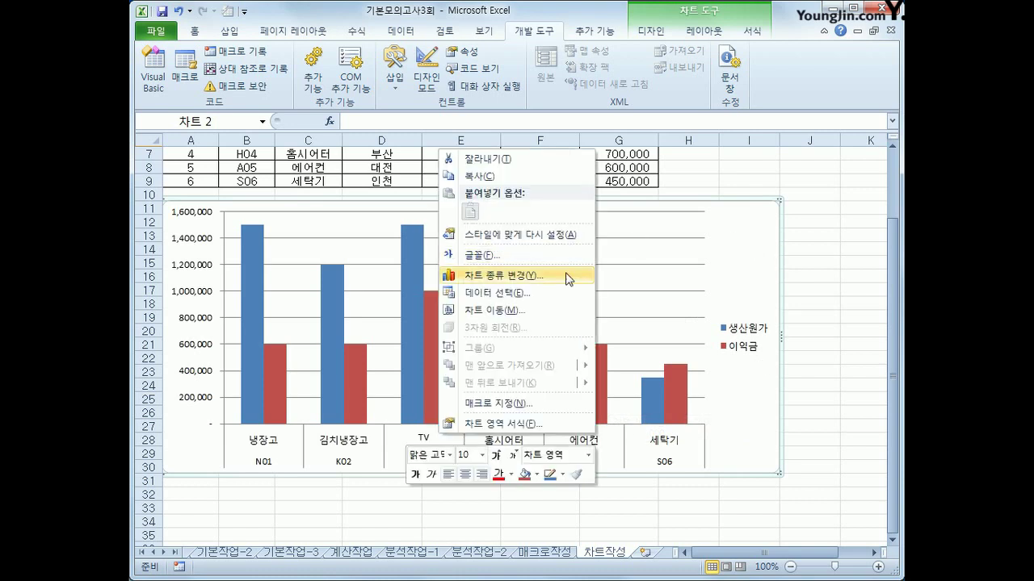
pyautogui.click(561, 295)
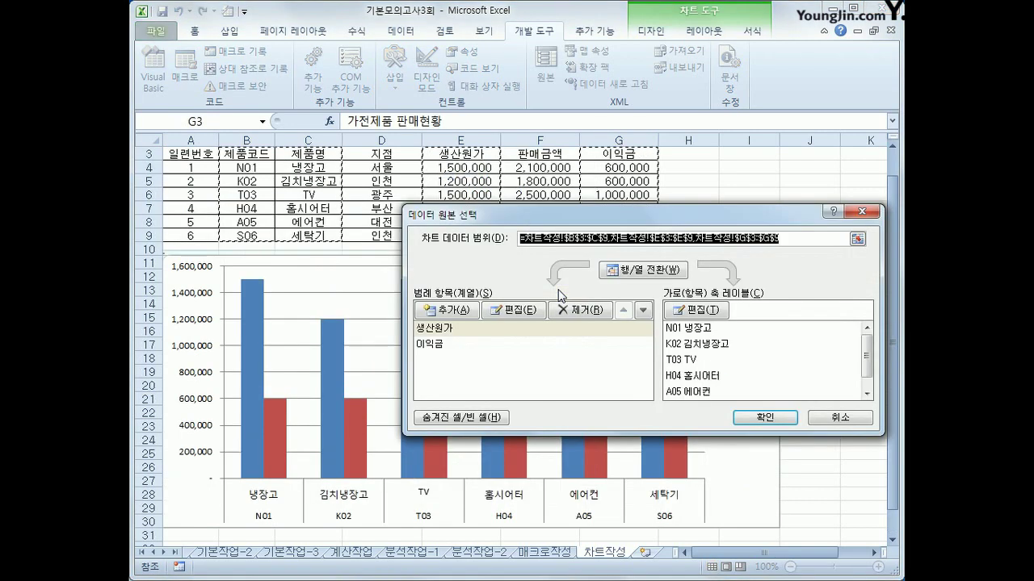
pyautogui.click(700, 311)
pyautogui.click(302, 168)
pyautogui.moveTo(303, 168); pyautogui.dragTo(305, 236)
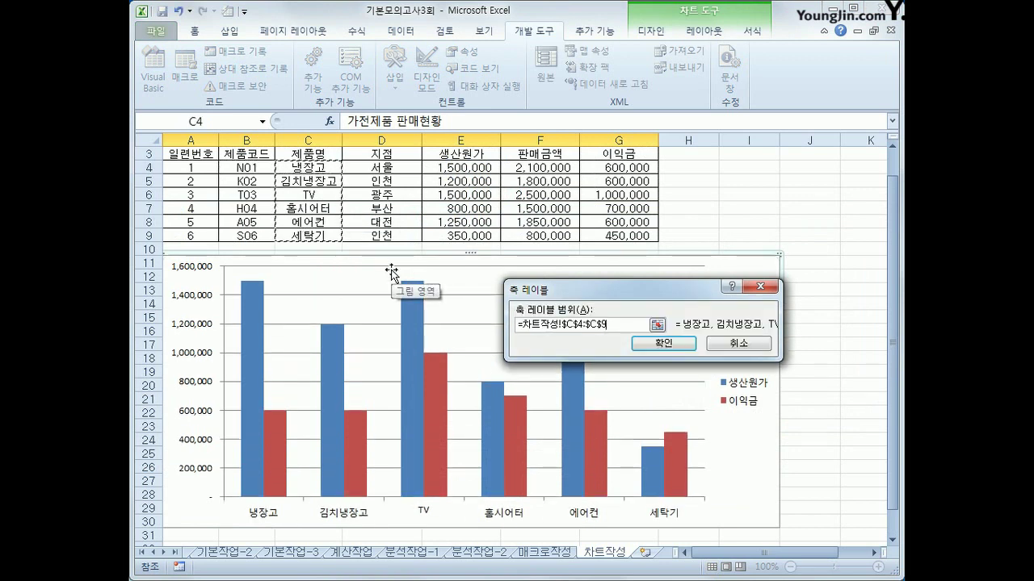
pyautogui.click(670, 346)
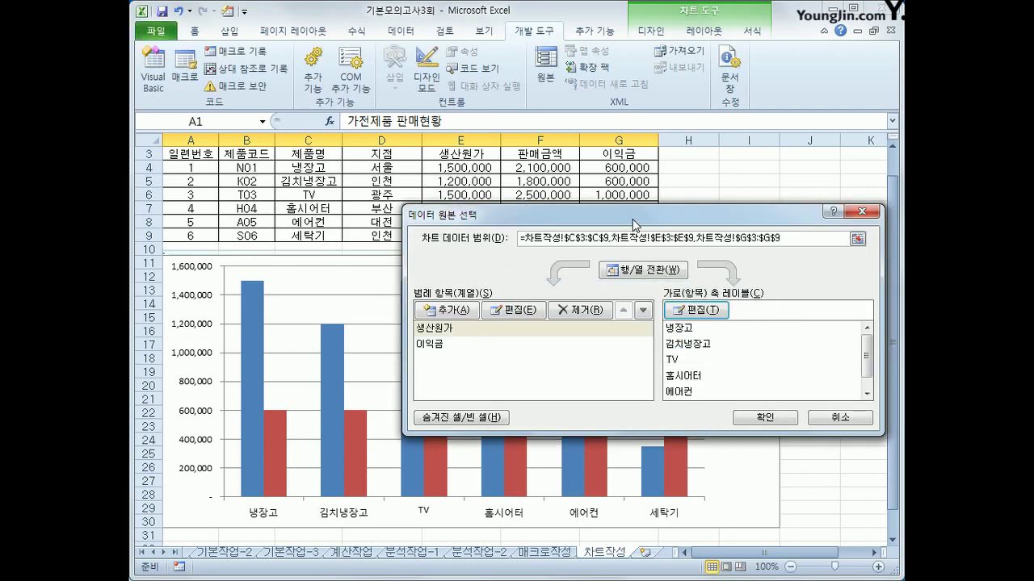
pyautogui.click(762, 419)
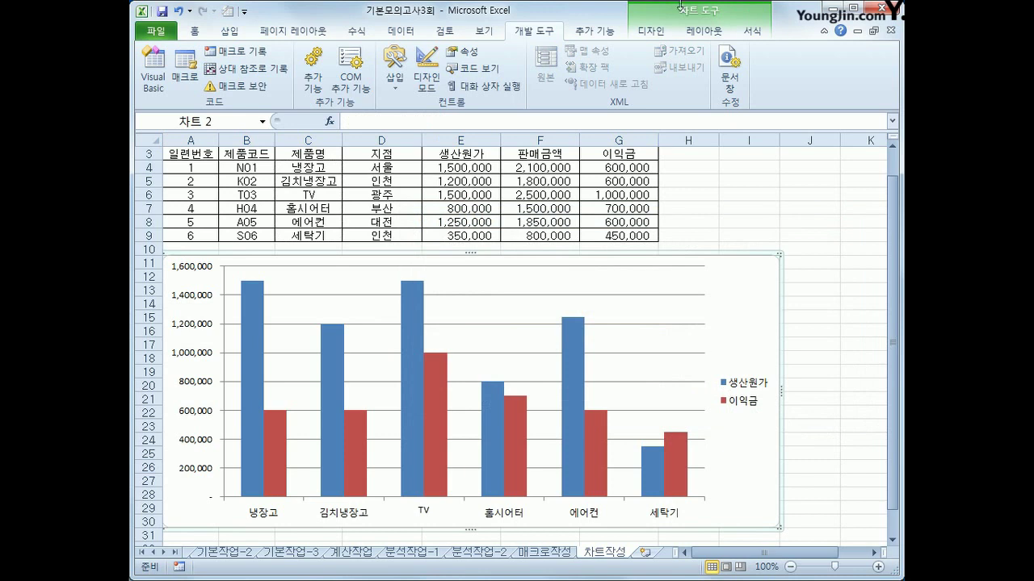
# - Add a title above the chart reading "가전제품 생산원가와 이익금 비교"
pyautogui.click(703, 31)
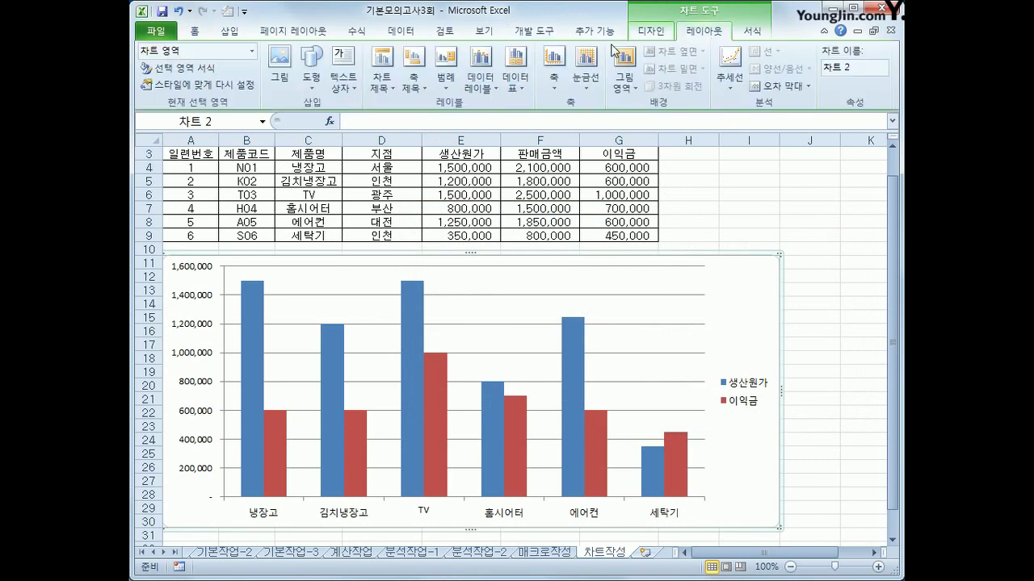
pyautogui.click(382, 71)
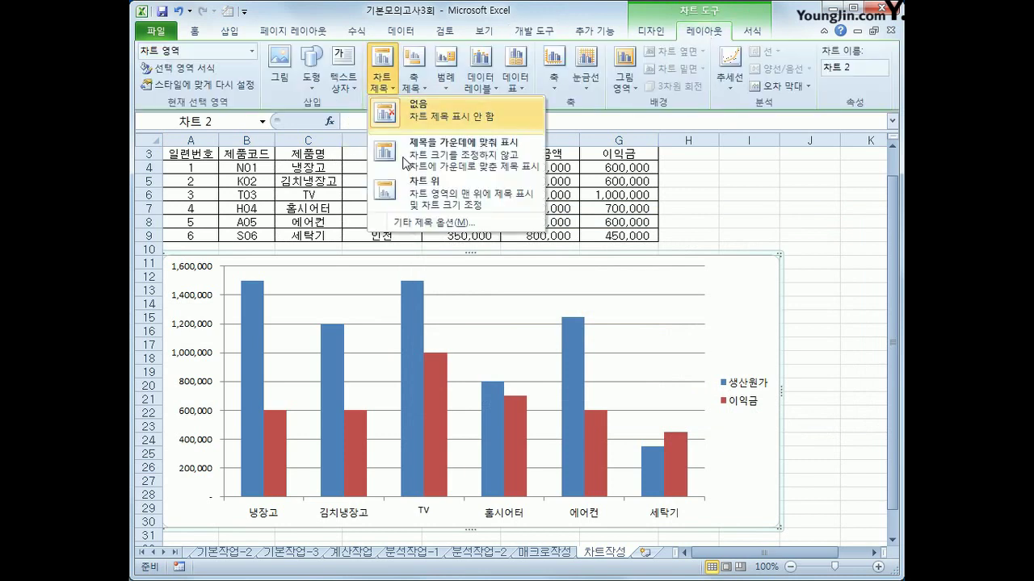
pyautogui.click(413, 214)
pyautogui.moveTo(433, 280); pyautogui.dragTo(485, 281)
pyautogui.moveTo(504, 284); pyautogui.dragTo(503, 291)
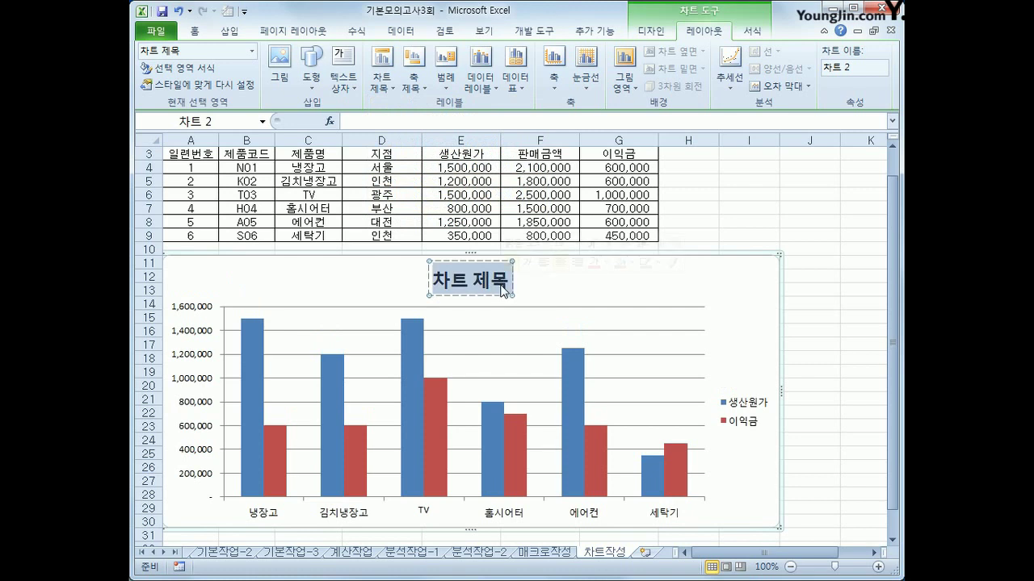
pyautogui.write('가전제품')
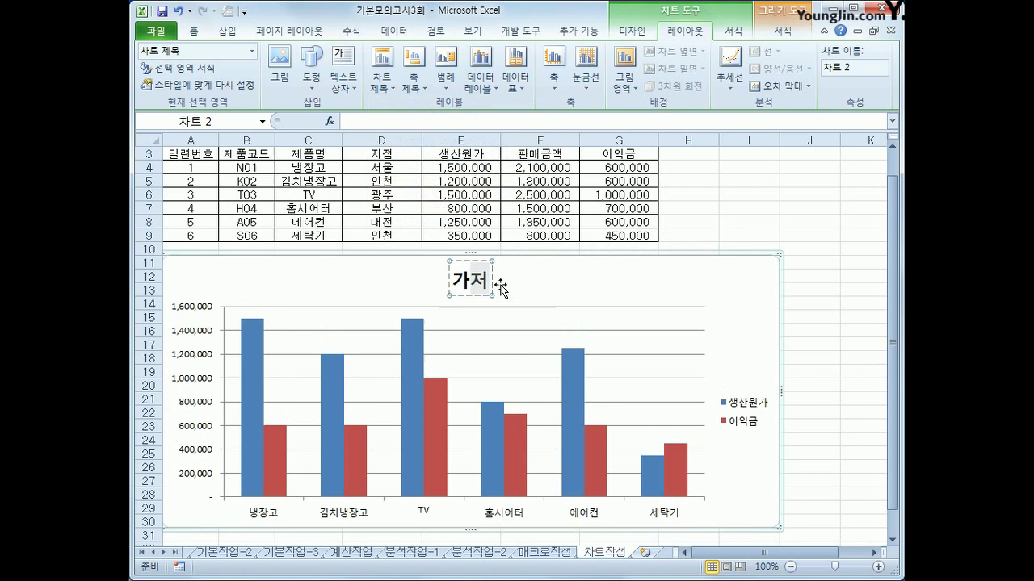
pyautogui.press('Escape')
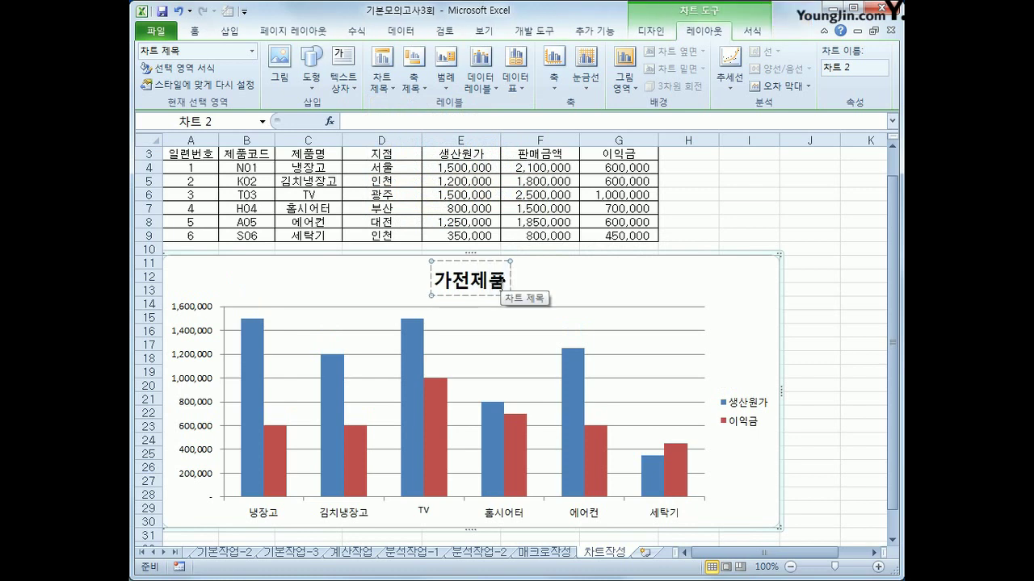
pyautogui.click(502, 285)
pyautogui.write('생산원가')
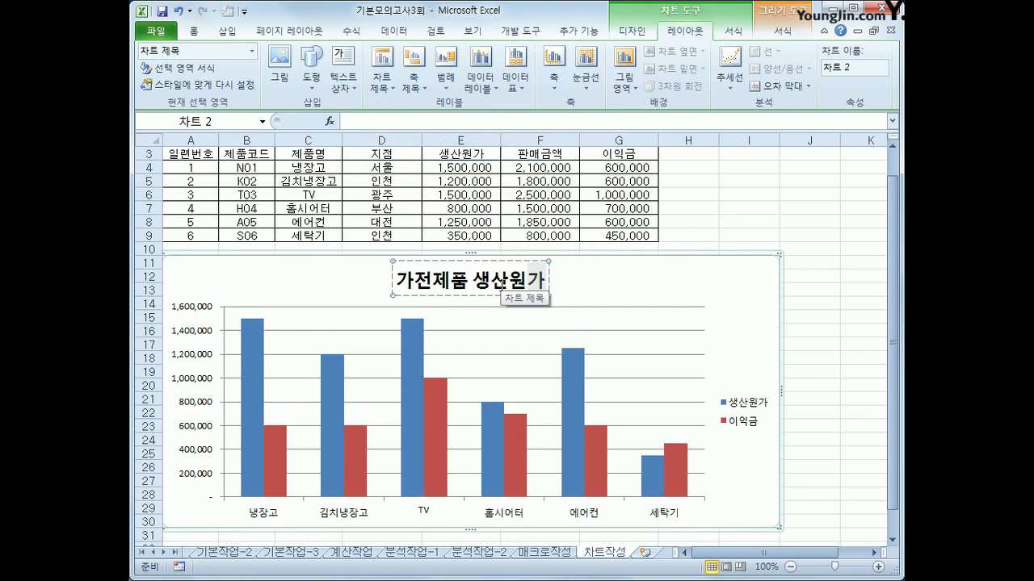
pyautogui.write('와 이익금 ㅂ')
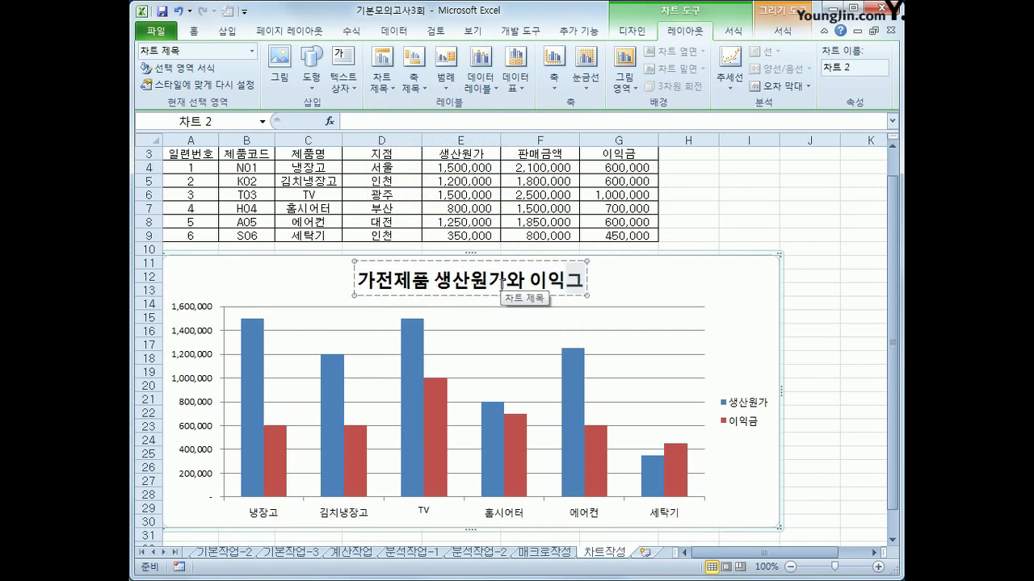
pyautogui.write('ㅣ교')
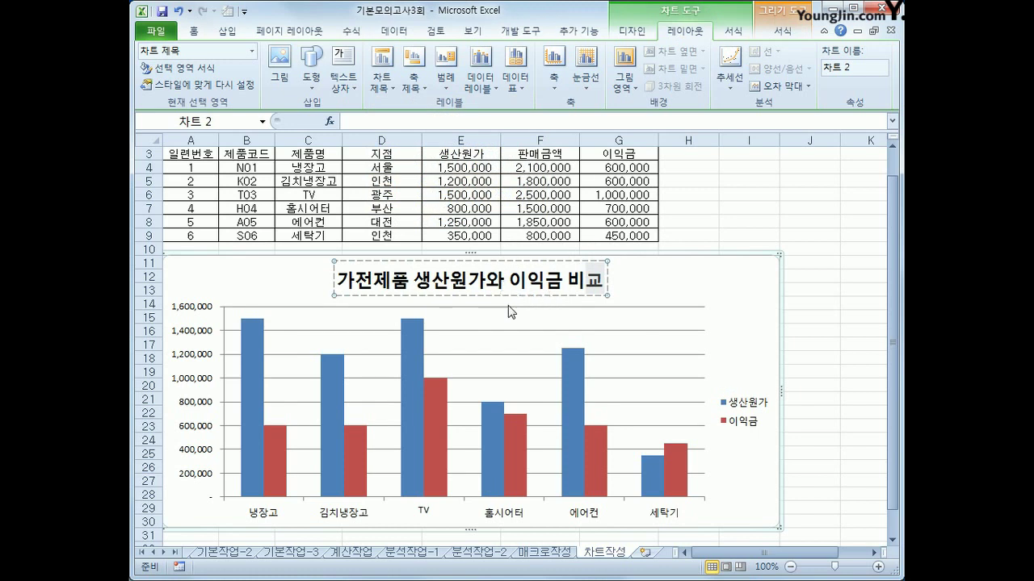
pyautogui.click(522, 297)
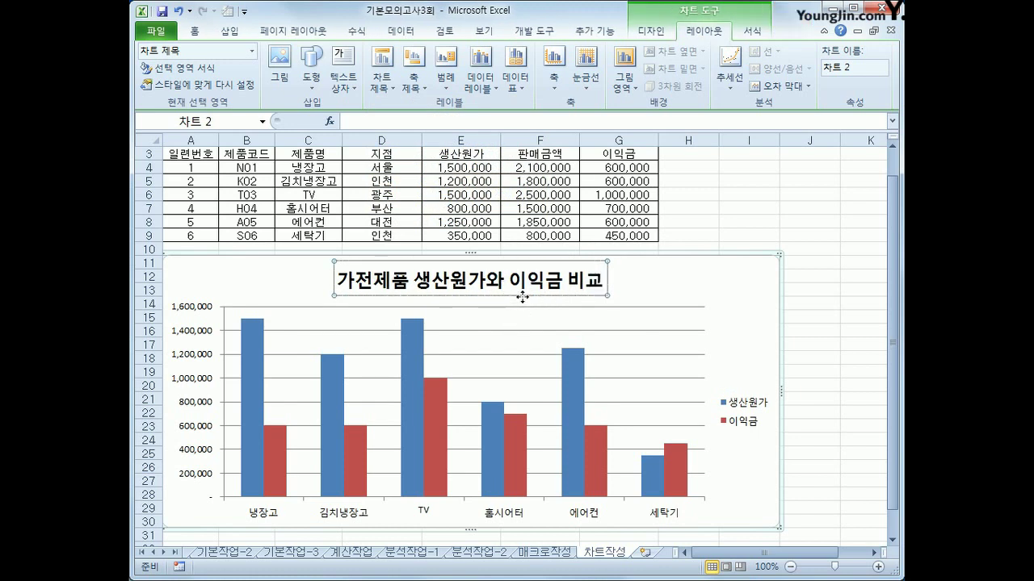
# - Set the chart title's font size to 14
pyautogui.rightClick(470, 296)
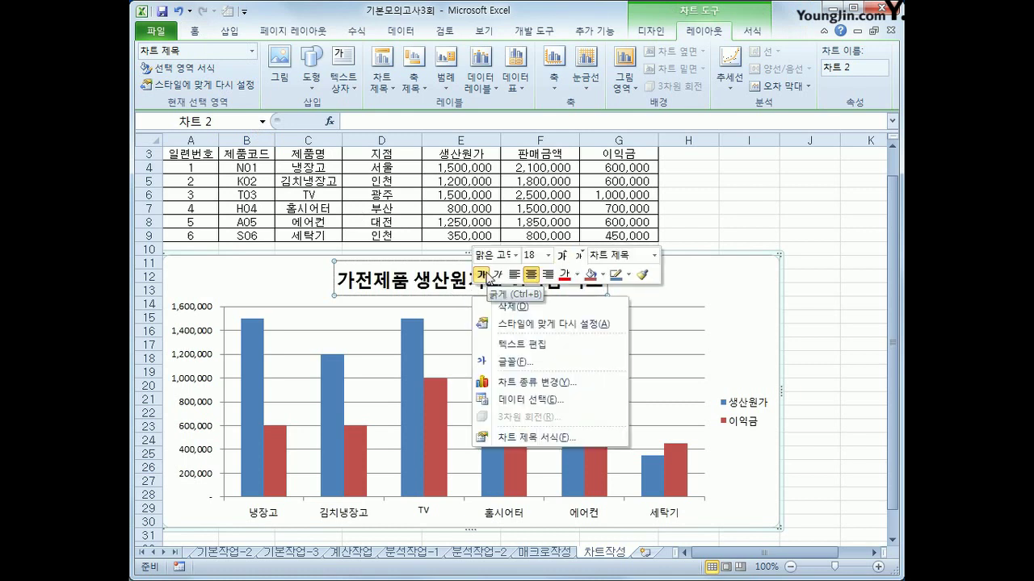
pyautogui.click(549, 255)
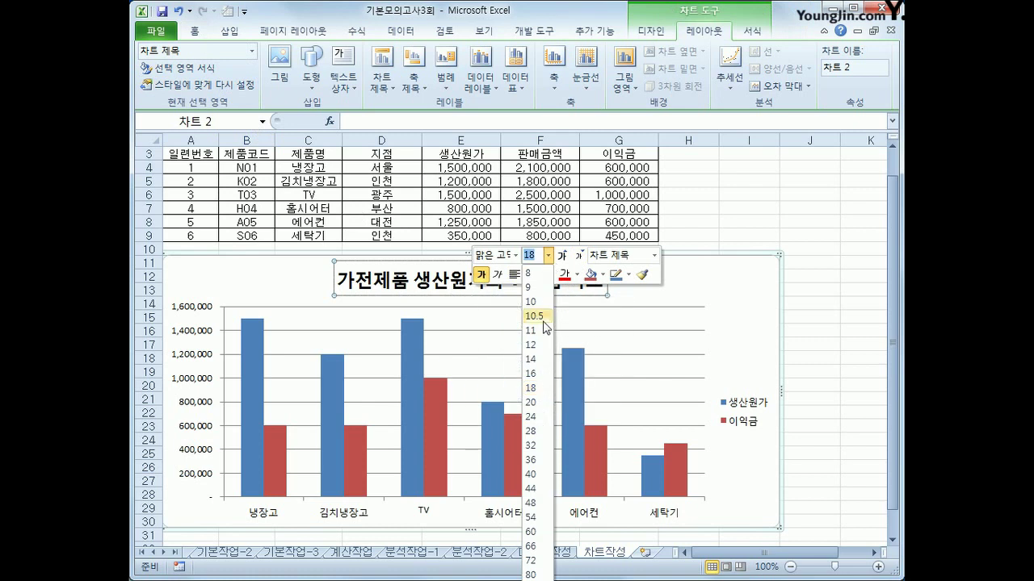
pyautogui.click(532, 360)
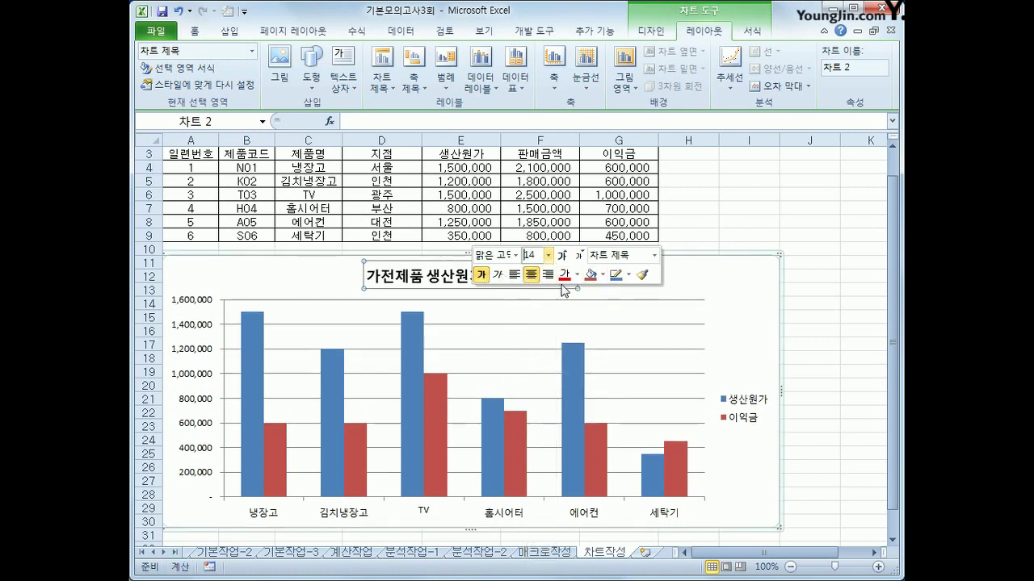
# - Underline the chart title text
pyautogui.click(195, 30)
pyautogui.click(250, 81)
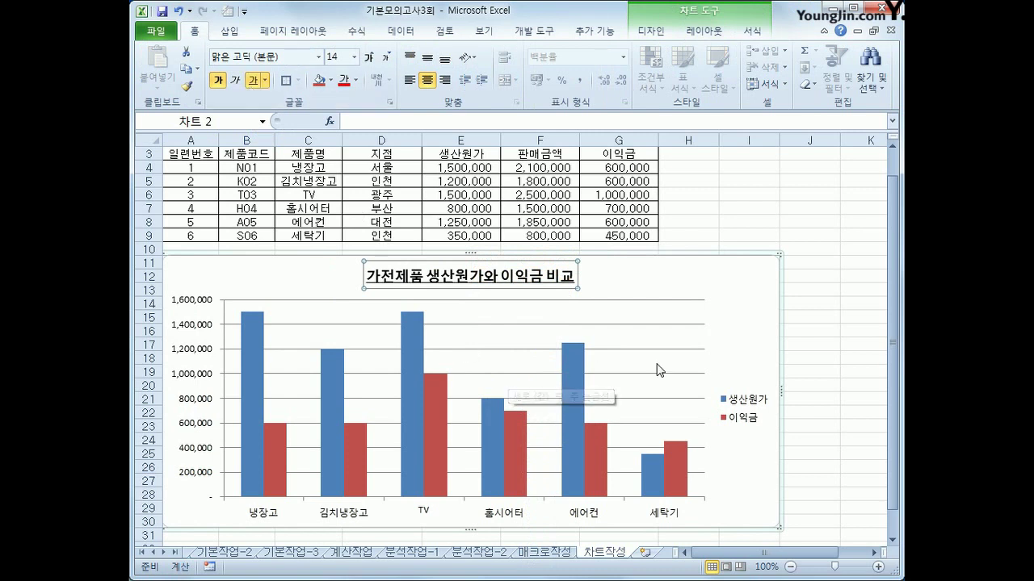
pyautogui.click(751, 311)
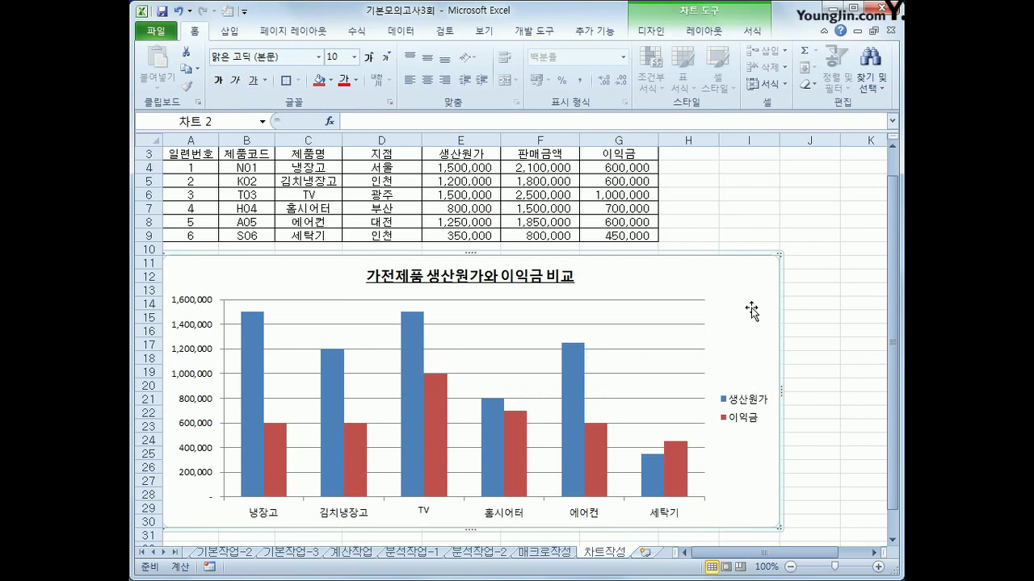
# - Add a data label to only the TV column of the 이익금 series
pyautogui.click(435, 429)
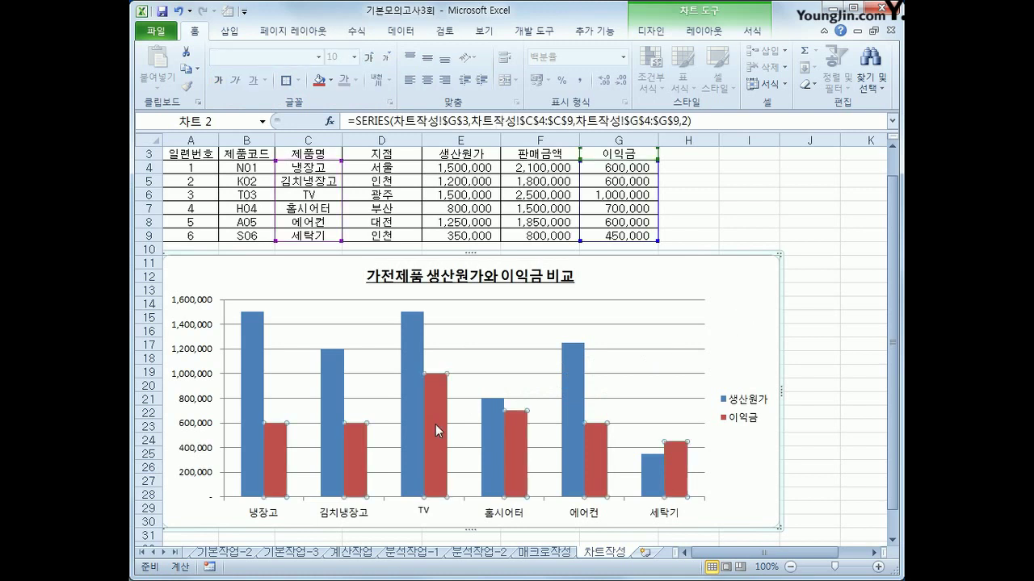
pyautogui.click(435, 424)
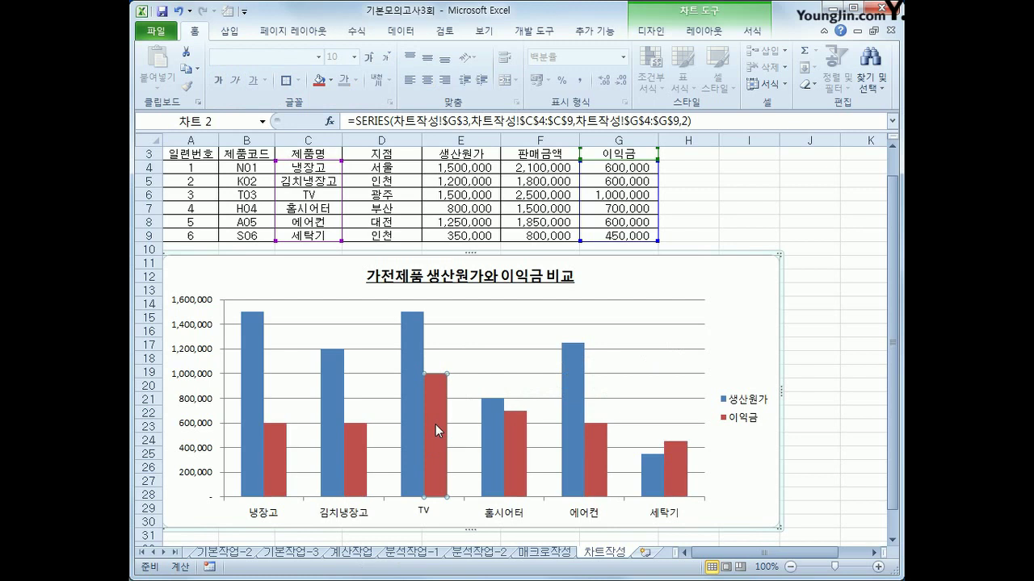
pyautogui.rightClick(435, 403)
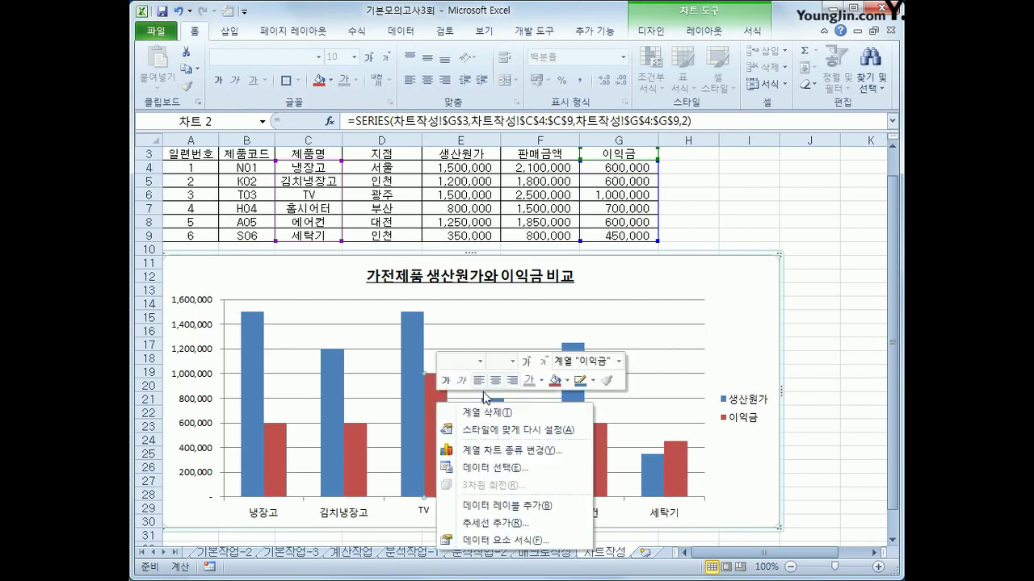
pyautogui.click(579, 506)
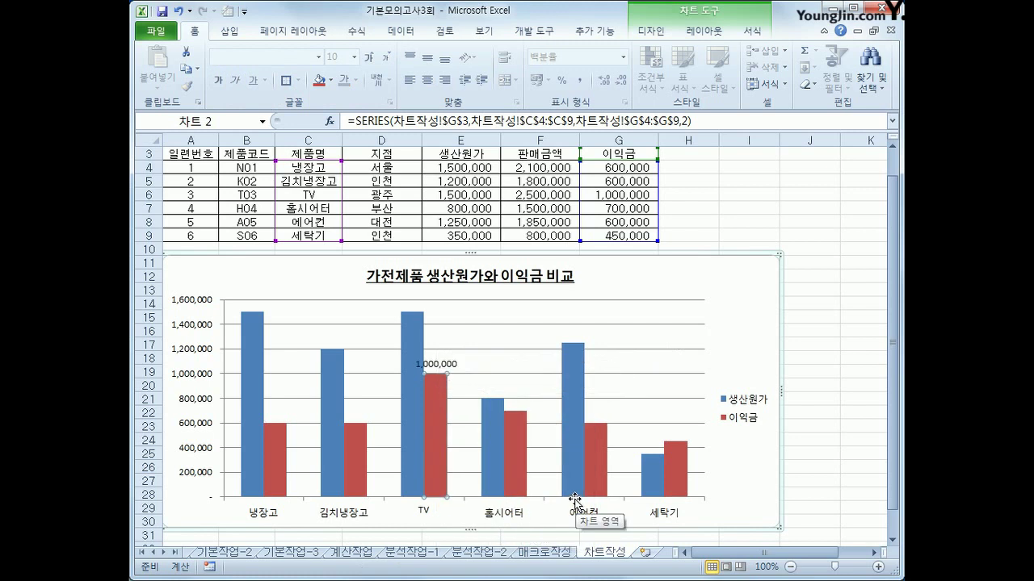
# - Set the font of the TV column's data label to 굴림체
pyautogui.click(428, 365)
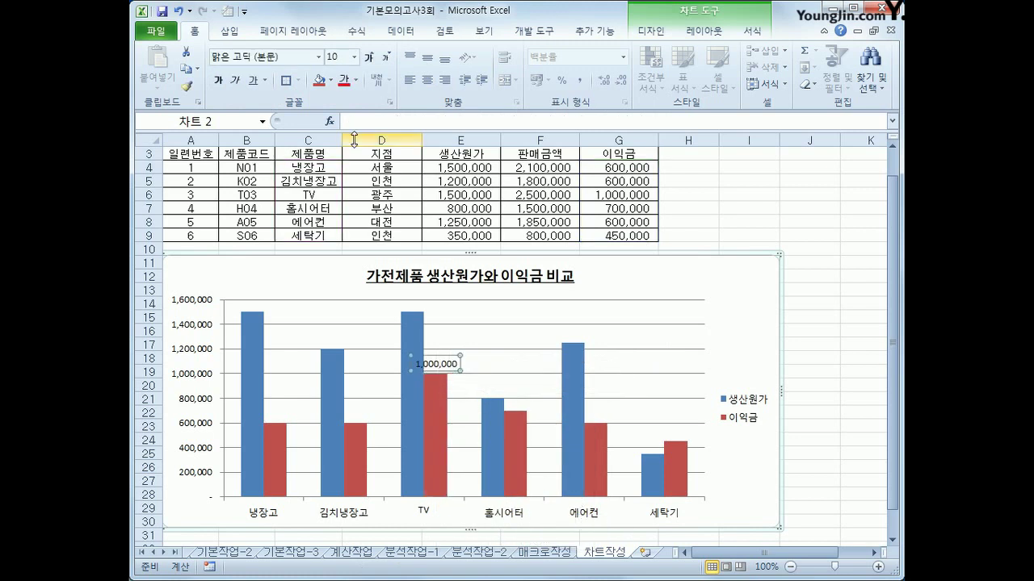
pyautogui.click(302, 55)
pyautogui.click(320, 57)
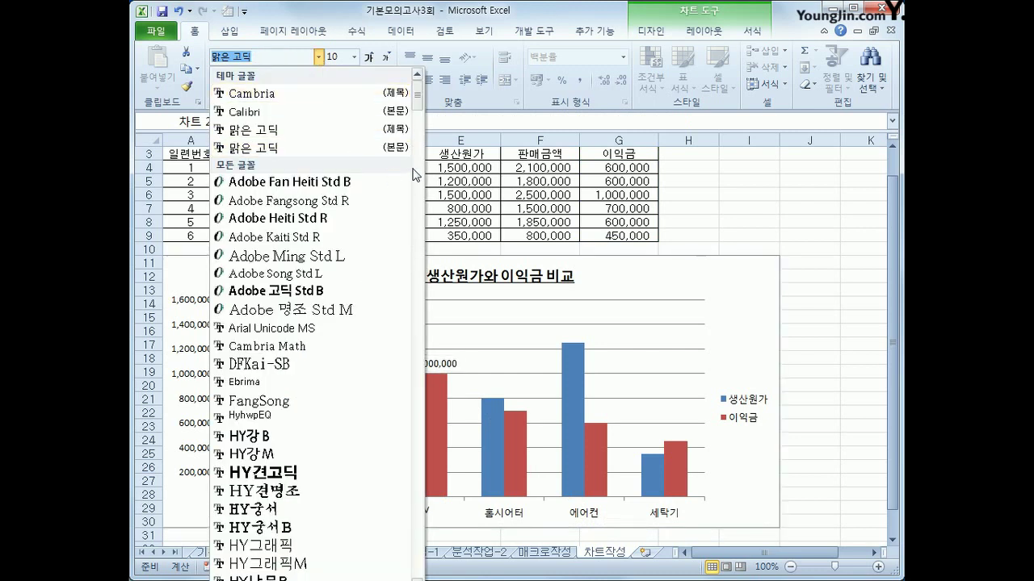
pyautogui.moveTo(416, 101); pyautogui.dragTo(411, 203)
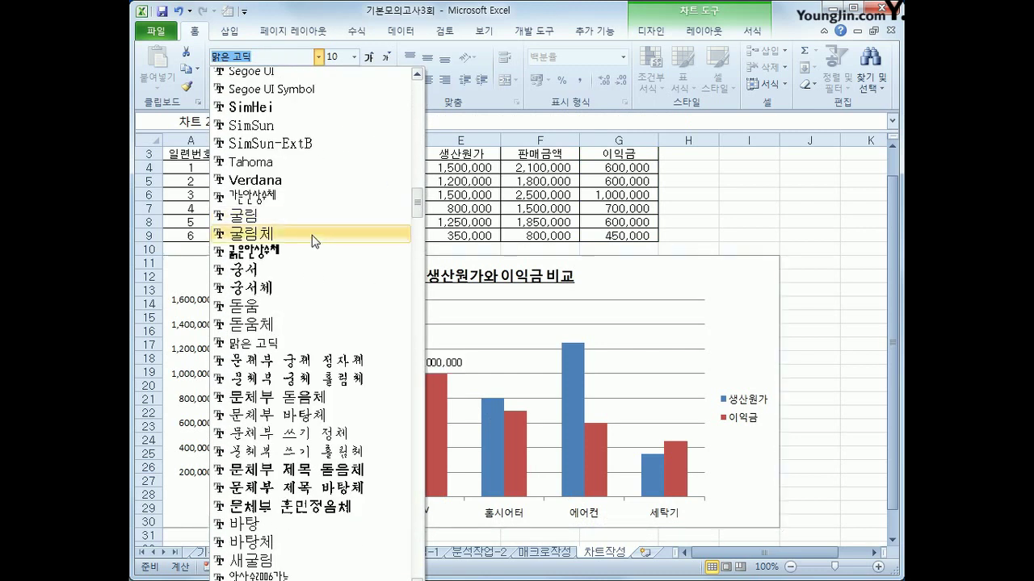
pyautogui.click(313, 233)
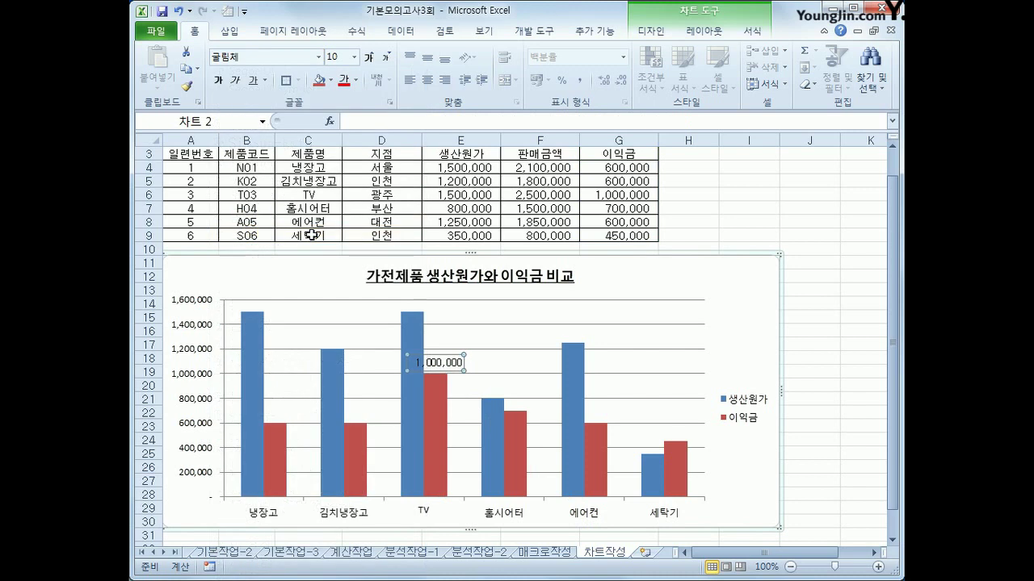
pyautogui.click(354, 56)
pyautogui.press('Escape')
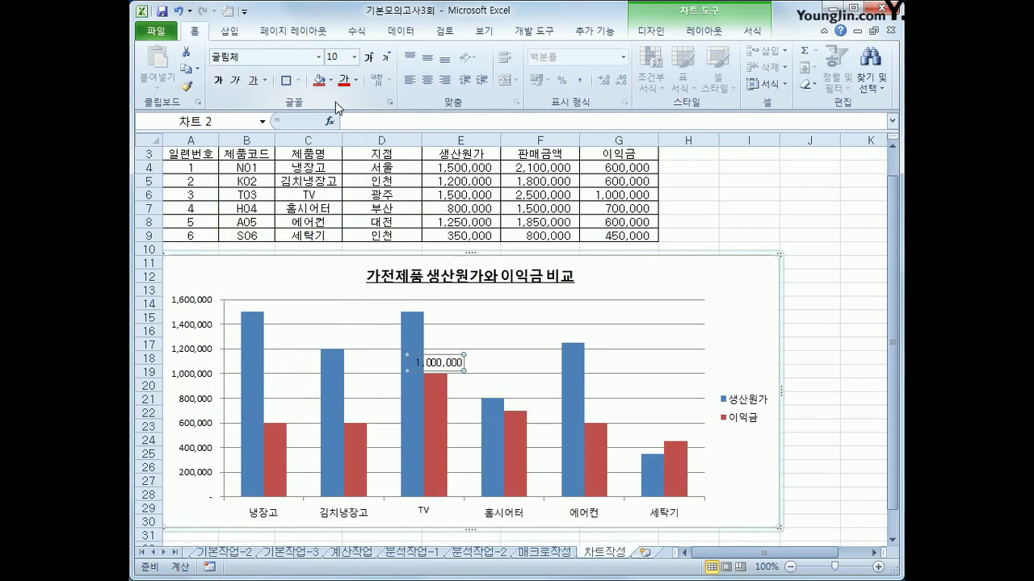
# - Position the legend below the plot area (아래쪽) and give it the first outer (바깥쪽) shadow preset
pyautogui.click(724, 397)
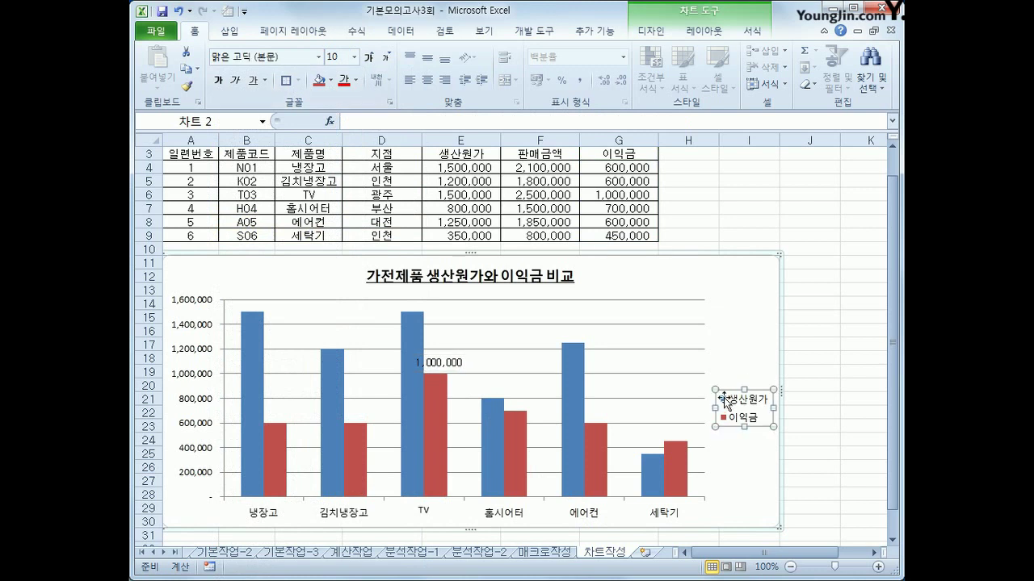
pyautogui.rightClick(752, 411)
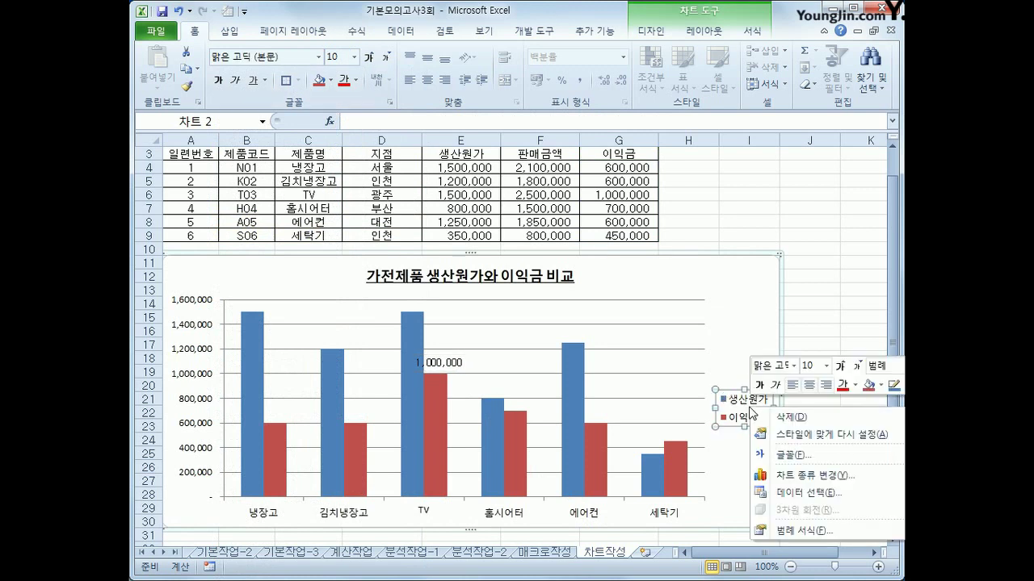
pyautogui.click(784, 531)
pyautogui.click(510, 178)
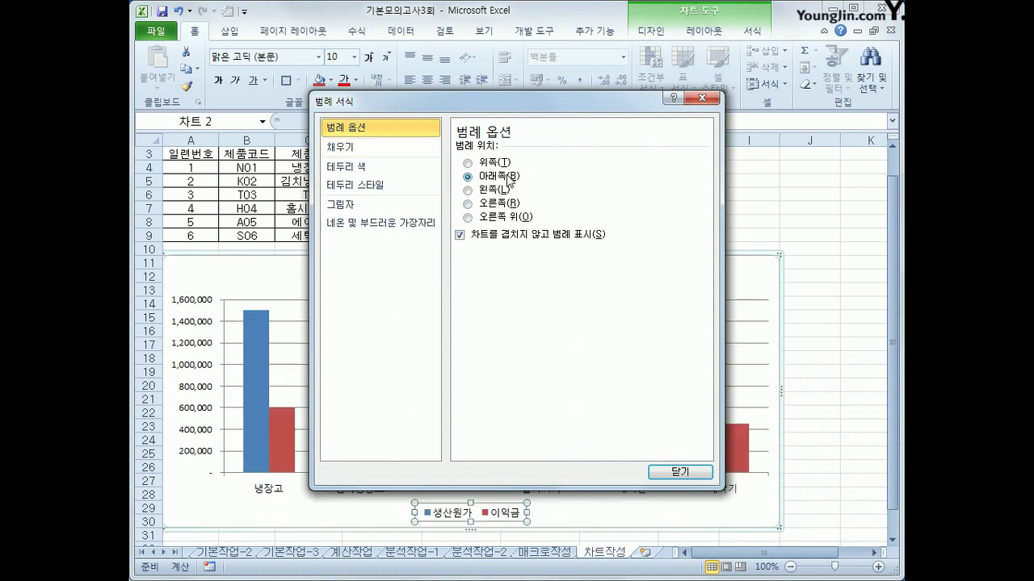
pyautogui.click(355, 205)
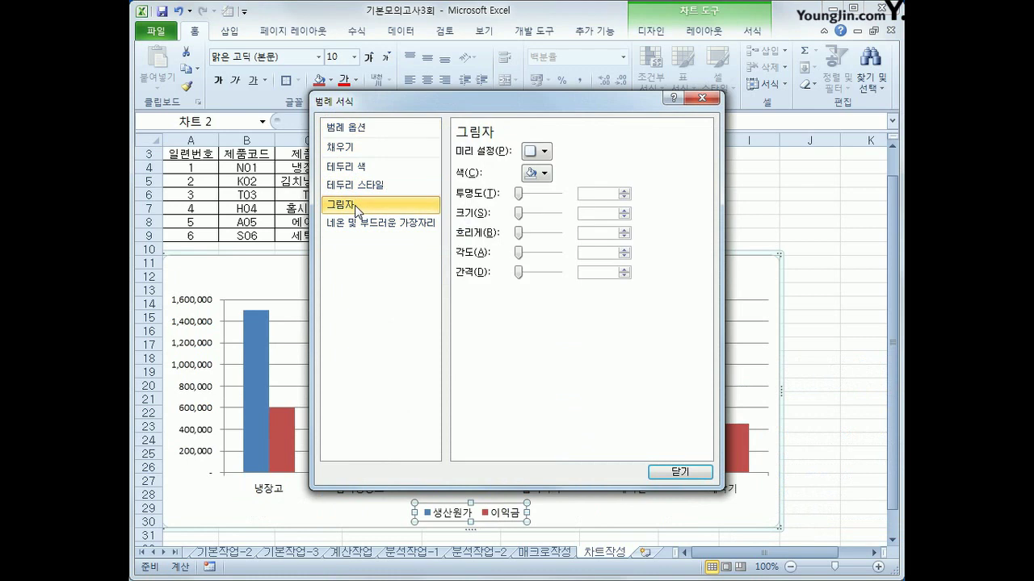
pyautogui.click(536, 151)
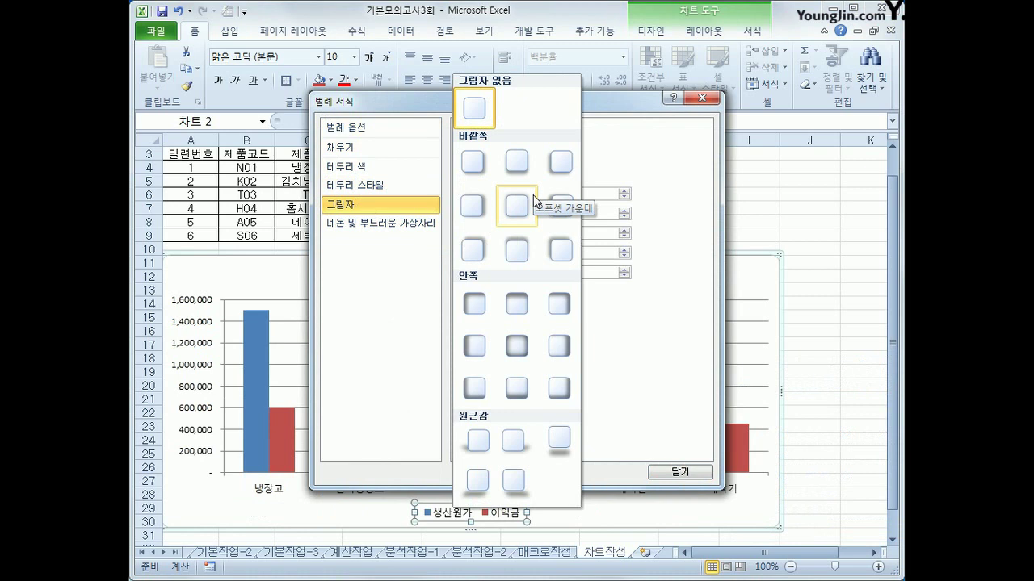
pyautogui.click(477, 172)
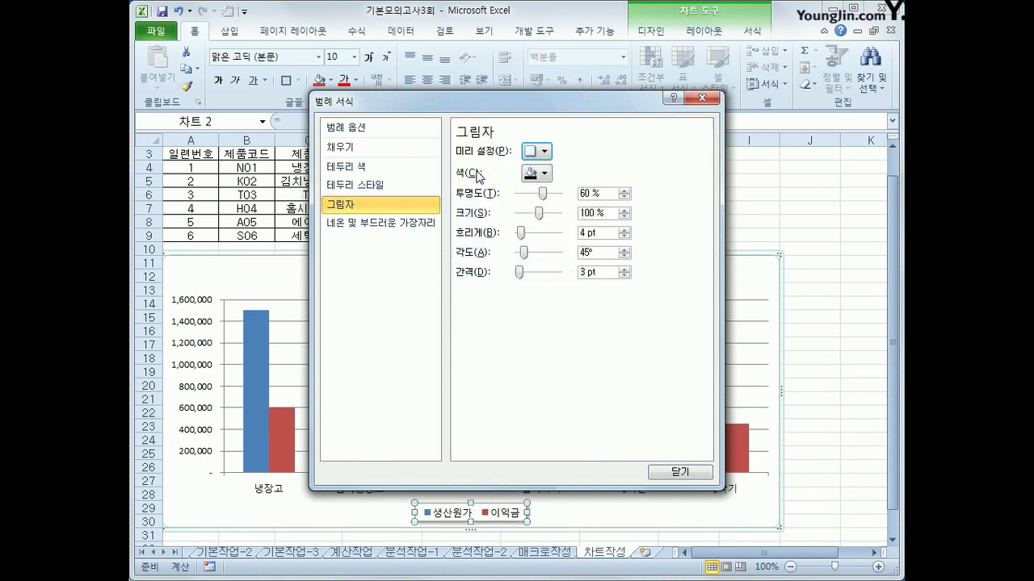
# - Fill the legend with solid white and give it a solid-line border (실선)
pyautogui.click(358, 149)
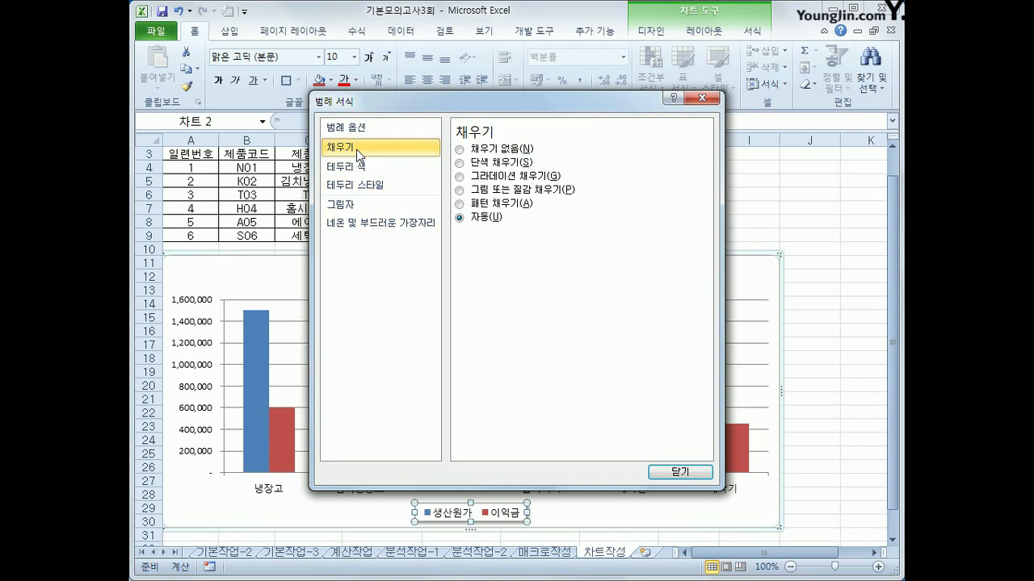
pyautogui.click(524, 166)
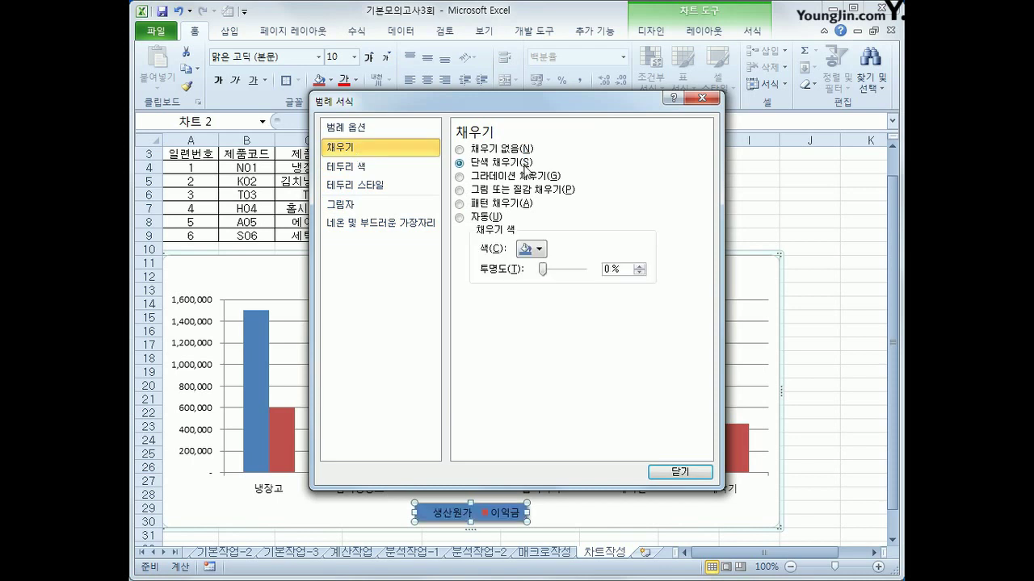
pyautogui.click(539, 249)
pyautogui.click(525, 278)
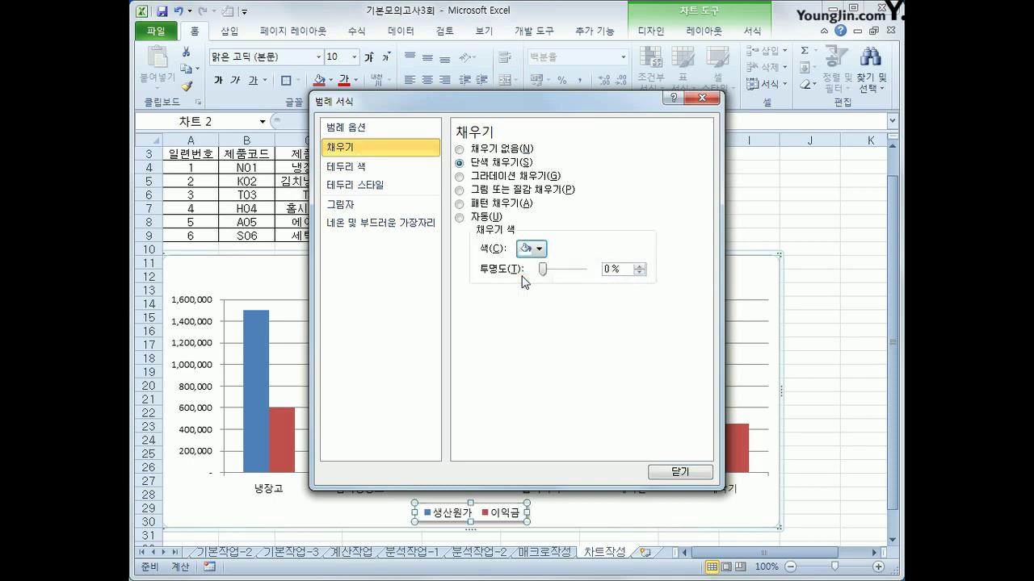
pyautogui.click(384, 172)
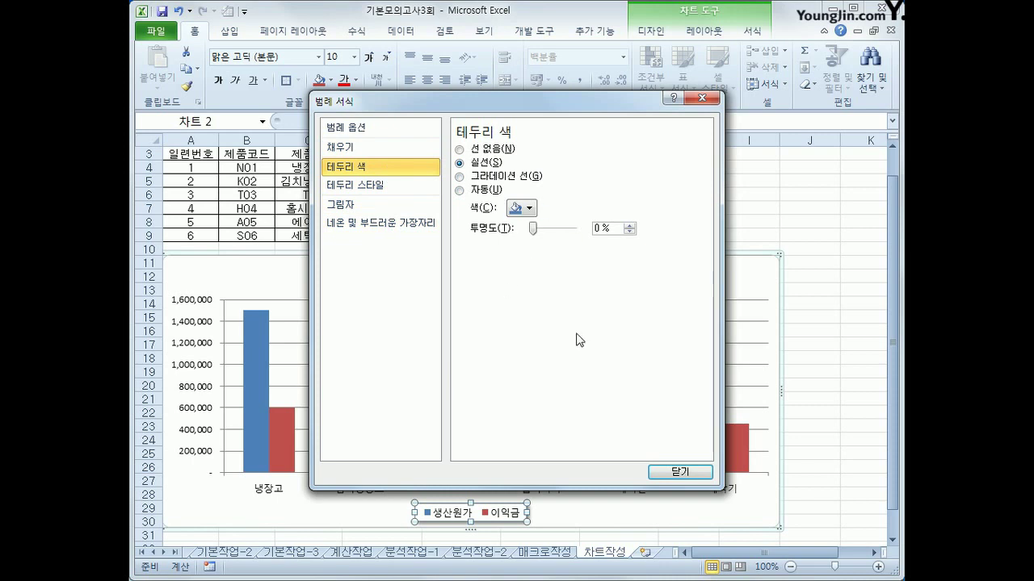
pyautogui.click(666, 480)
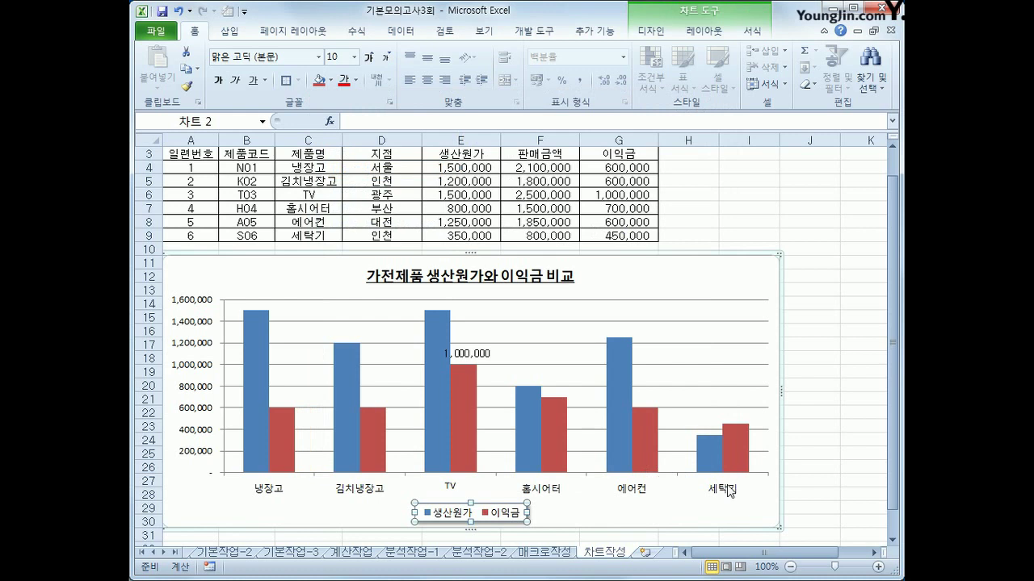
pyautogui.click(816, 467)
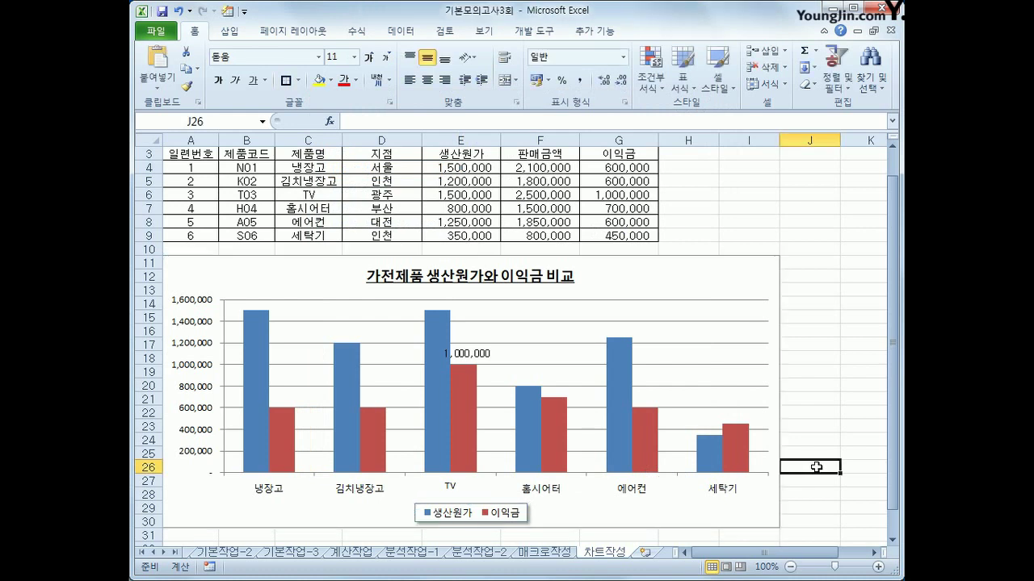
# - Fill the chart's plot area with the cream parchment texture
pyautogui.click(682, 304)
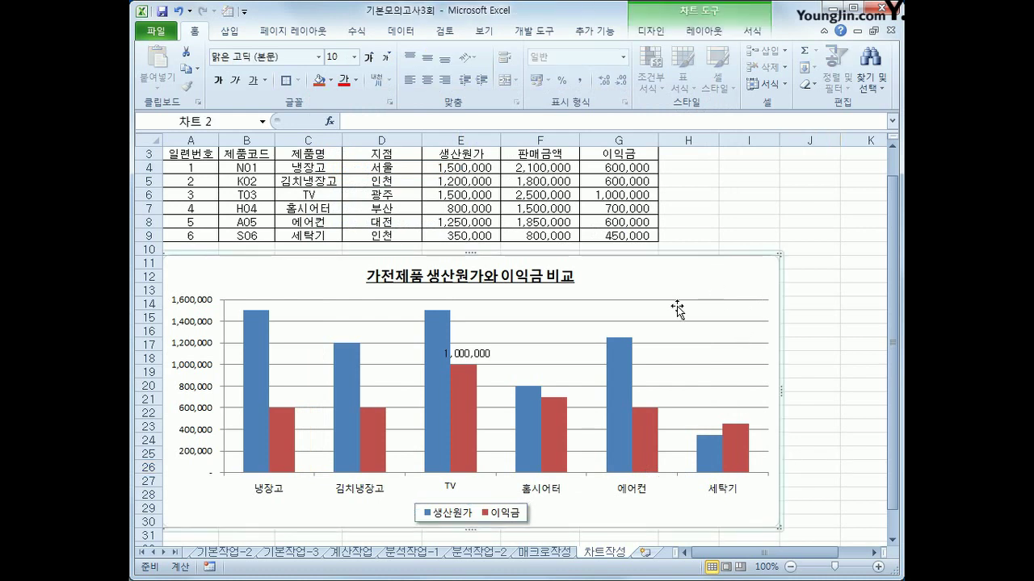
pyautogui.rightClick(557, 319)
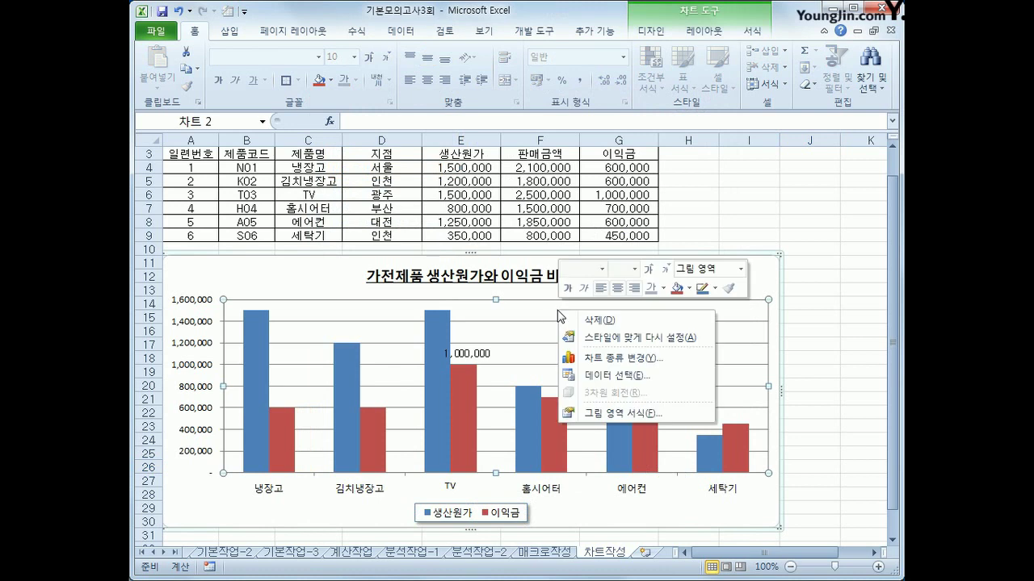
pyautogui.click(662, 418)
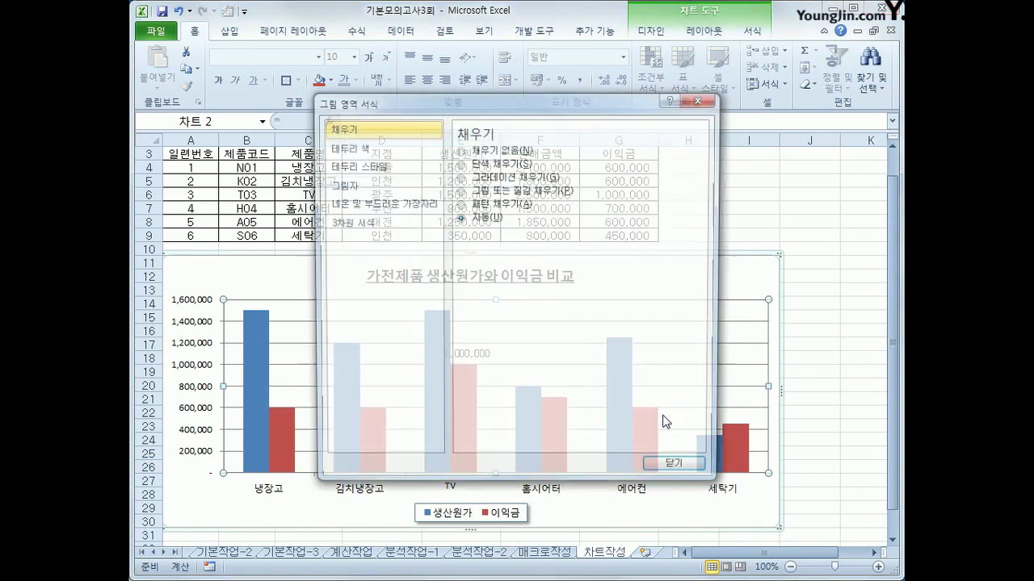
pyautogui.click(515, 192)
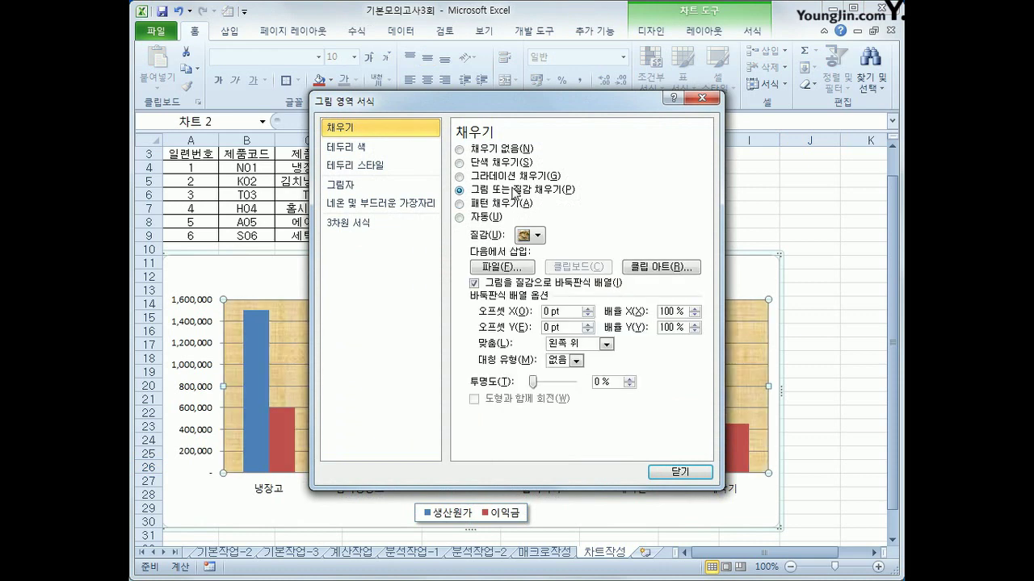
pyautogui.click(538, 235)
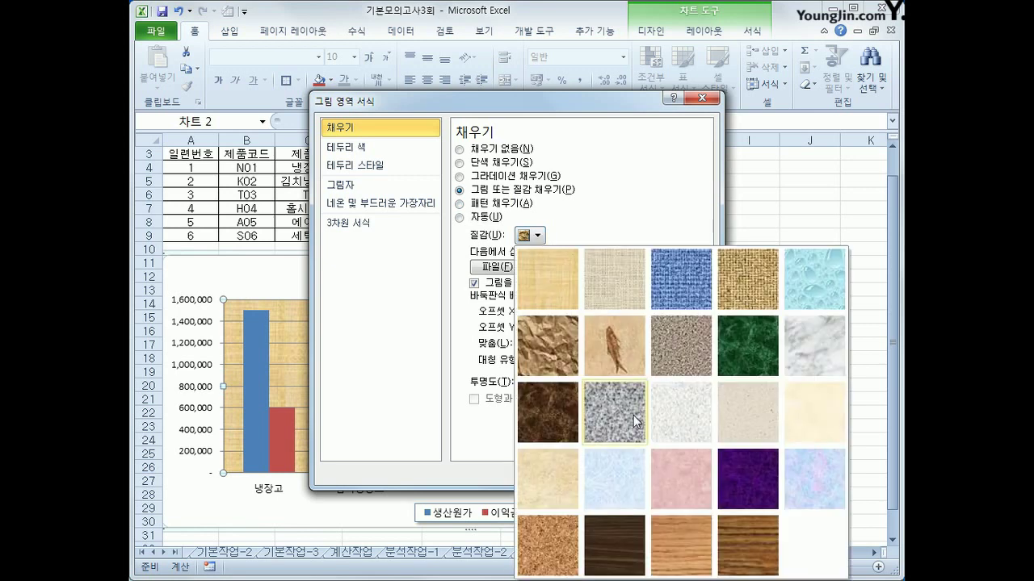
pyautogui.click(785, 424)
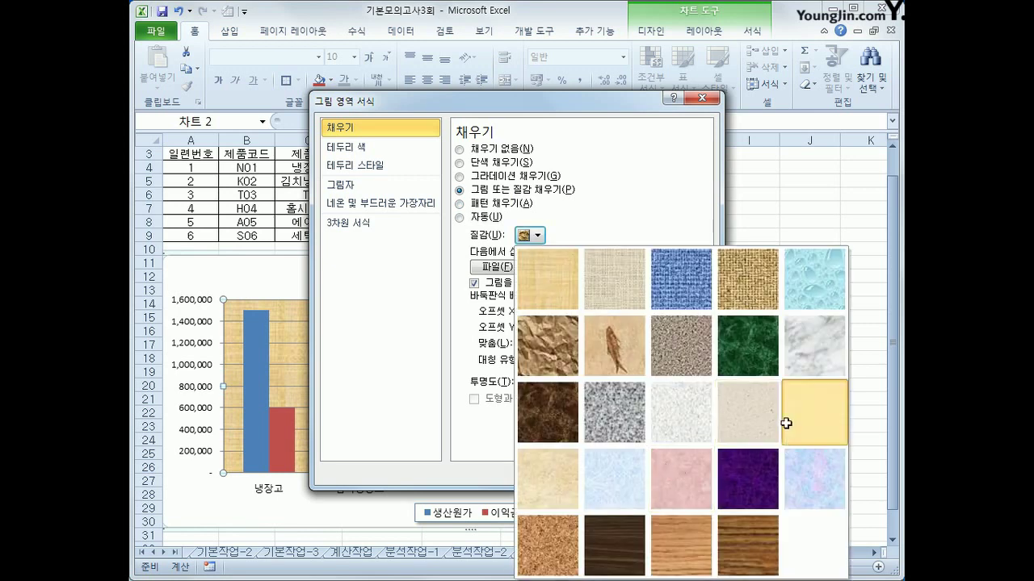
pyautogui.click(679, 472)
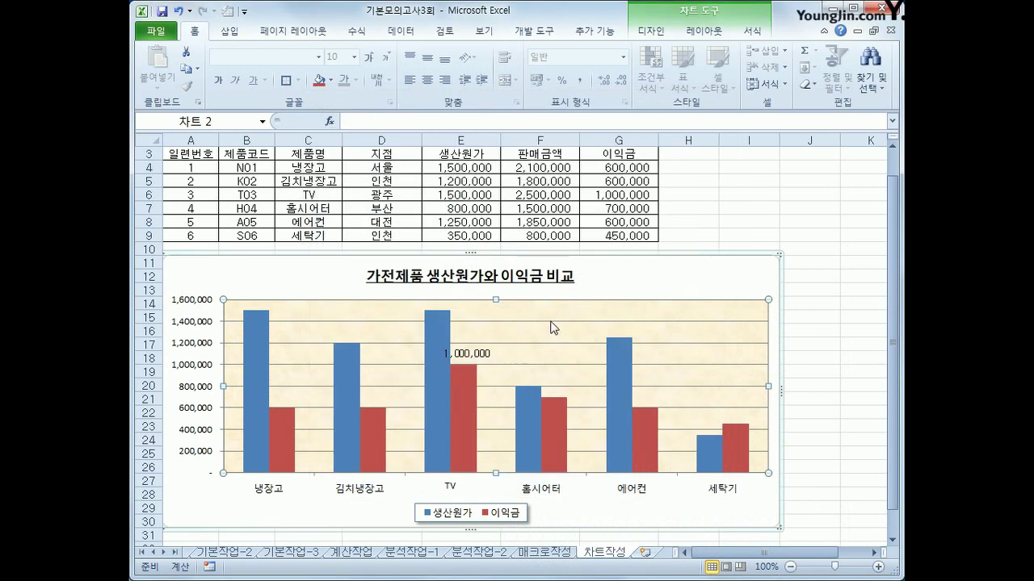
# - Reapply the cream parchment texture to the plot area through its quick fill options
pyautogui.scroll(-1, 550, 349)
pyautogui.rightClick(553, 273)
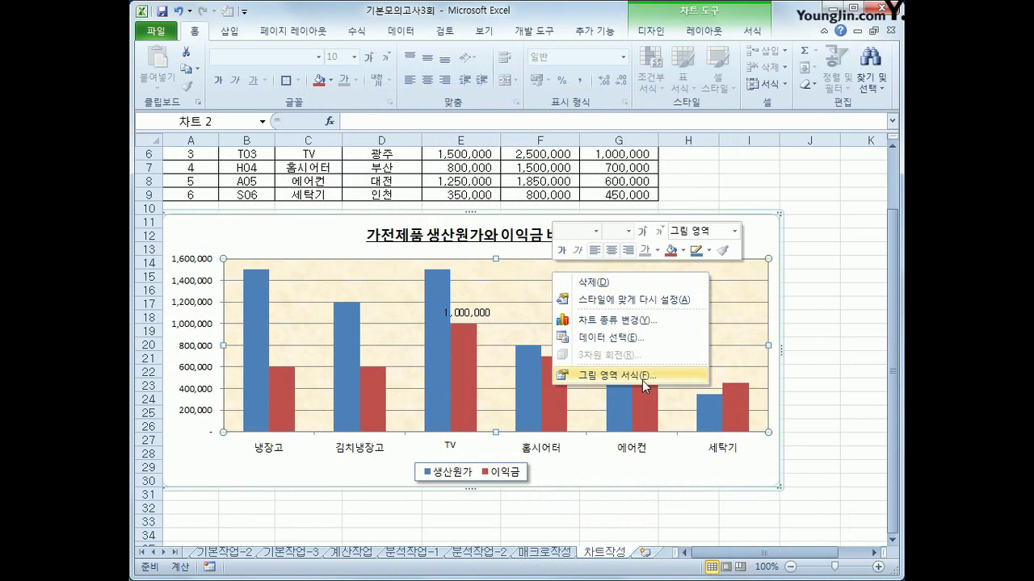
pyautogui.click(683, 252)
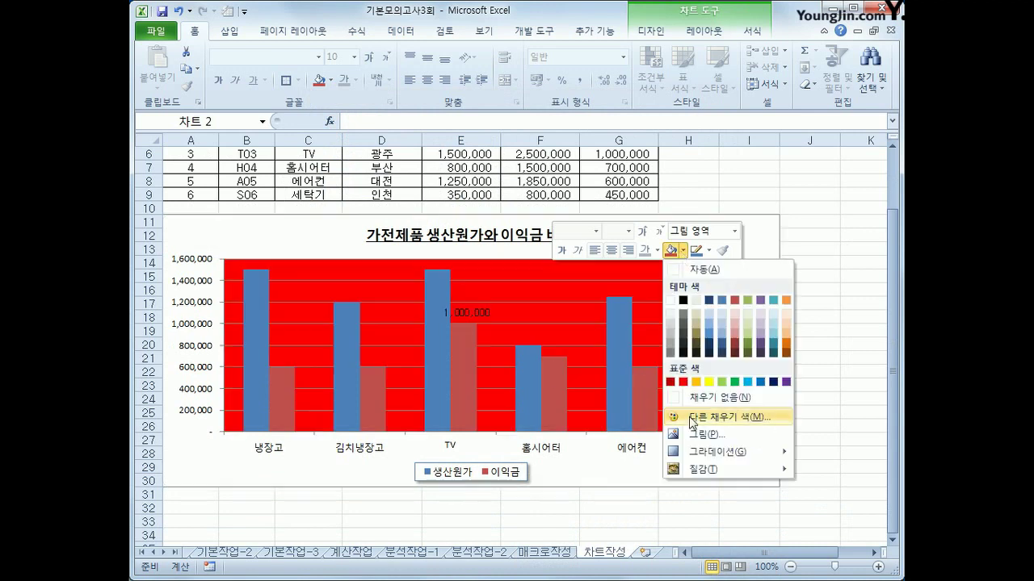
pyautogui.moveTo(695, 471)
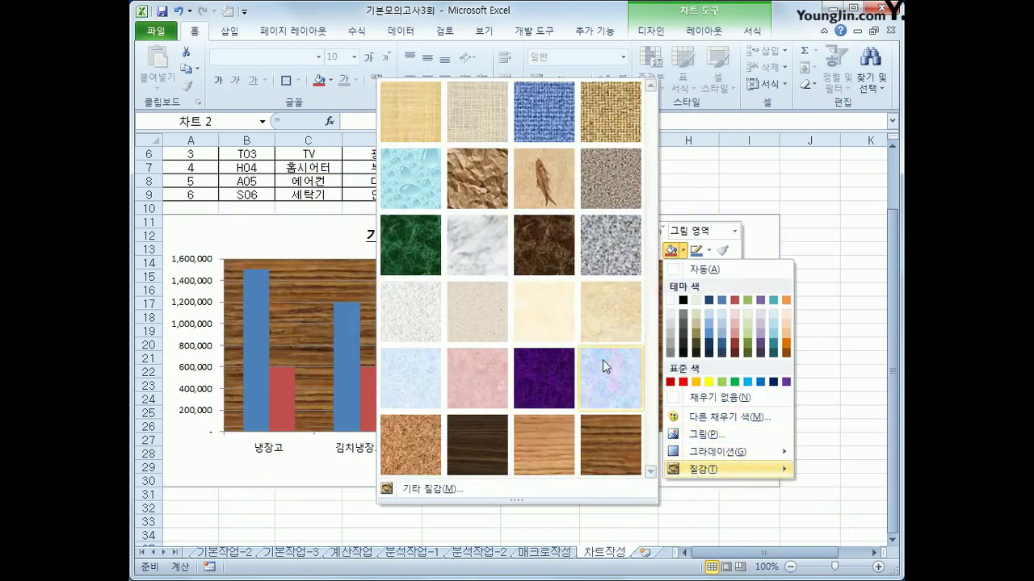
pyautogui.click(562, 333)
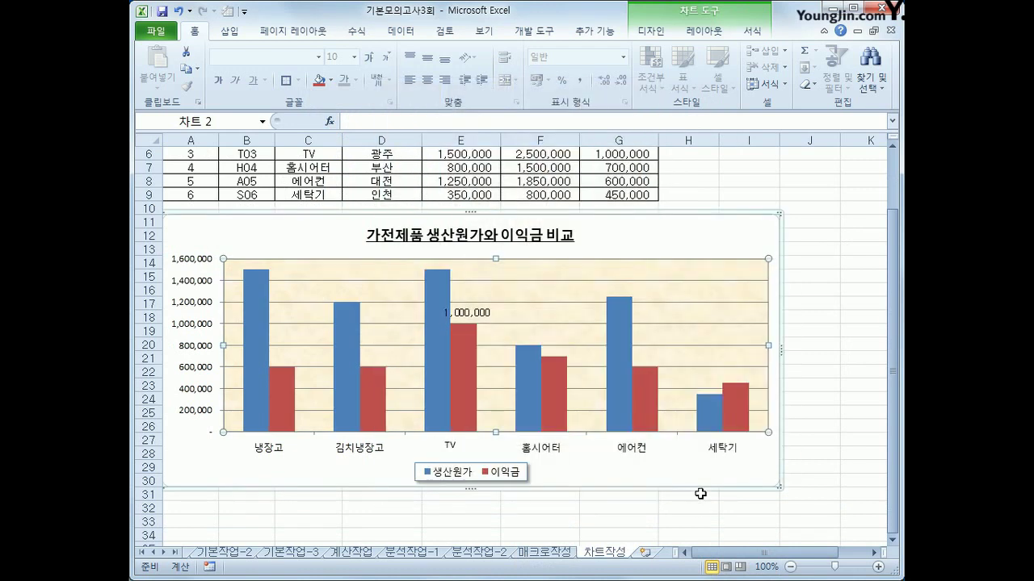
# - Give the chart area's border rounded corners (둥근 모서리) and apply the first outer (바깥쪽) shadow preset to the chart area
pyautogui.rightClick(655, 233)
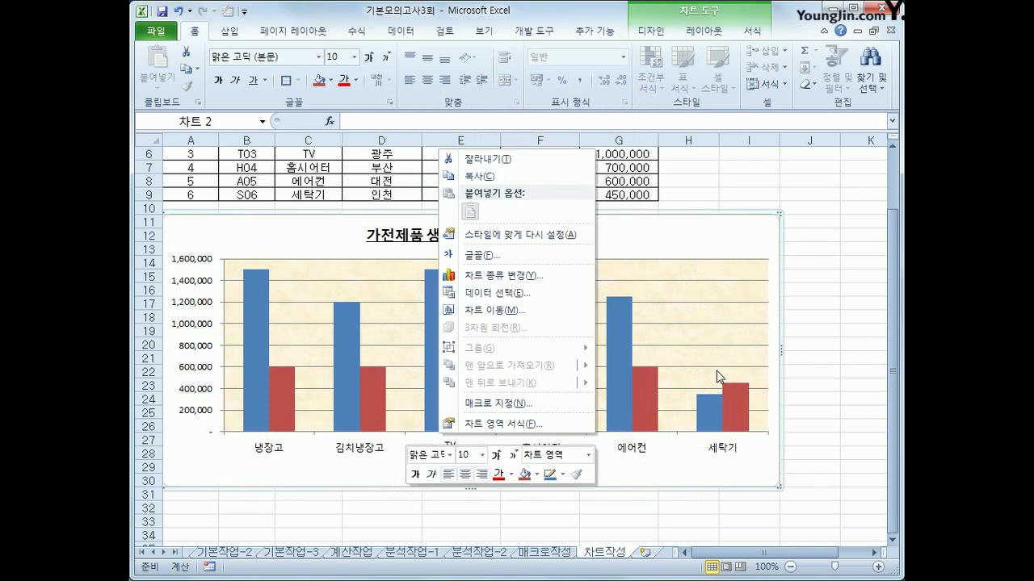
pyautogui.click(537, 425)
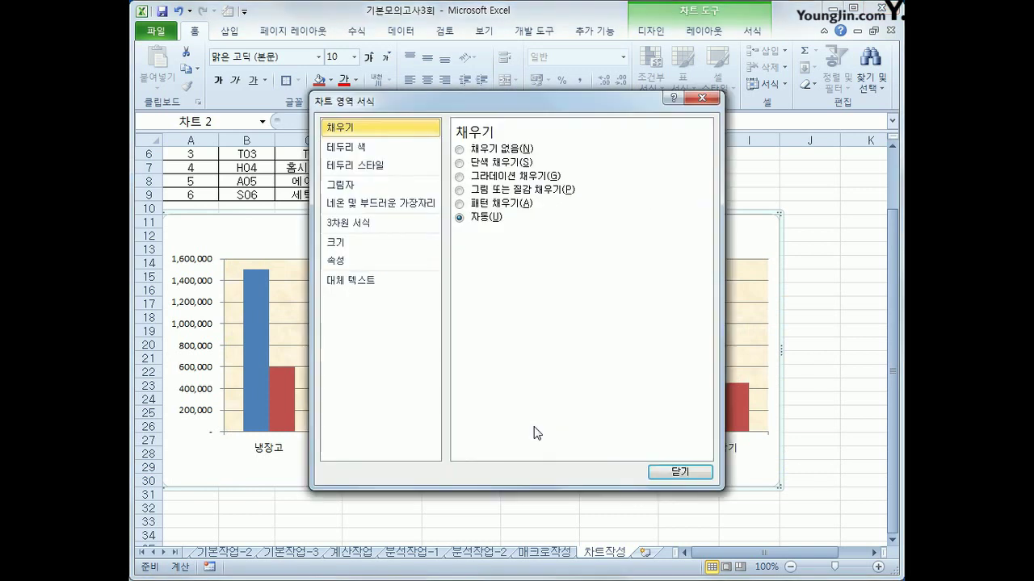
pyautogui.click(373, 171)
pyautogui.click(501, 300)
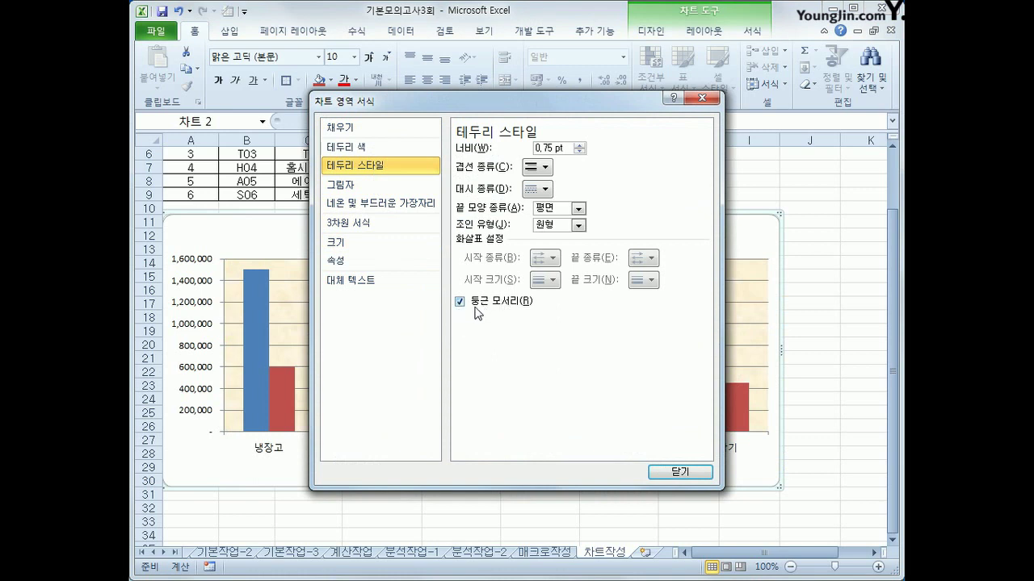
pyautogui.click(371, 185)
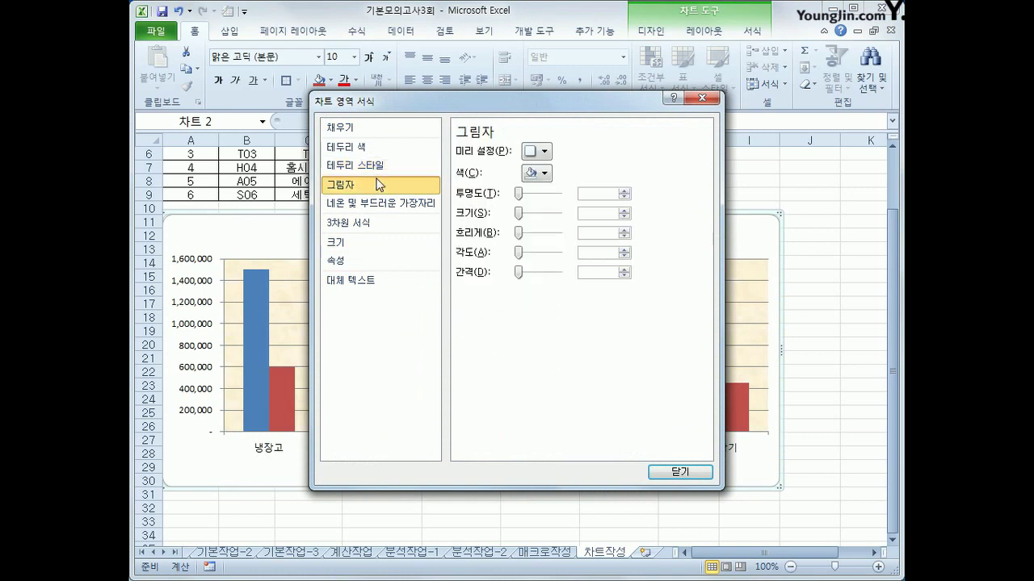
pyautogui.click(538, 165)
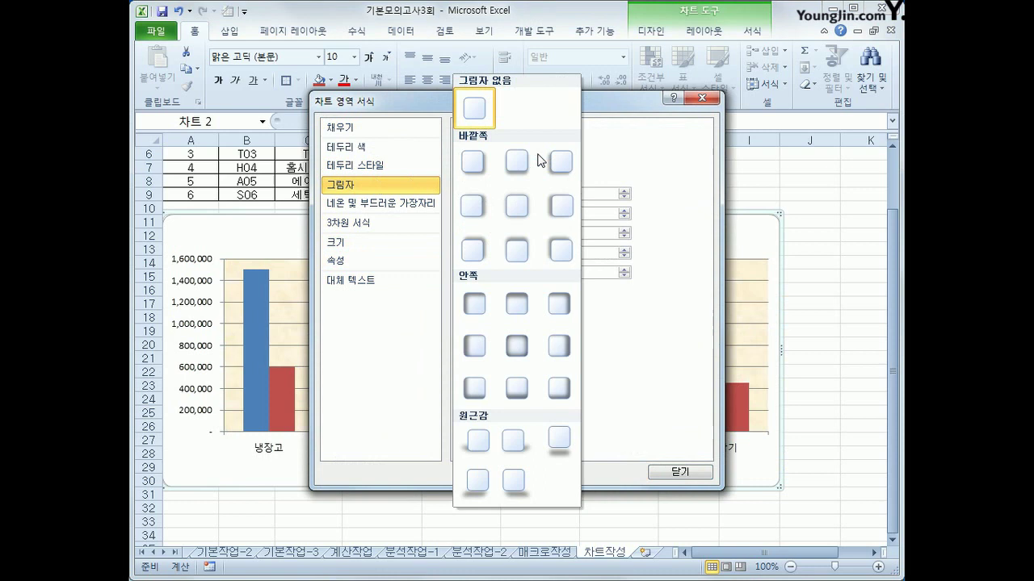
pyautogui.click(474, 163)
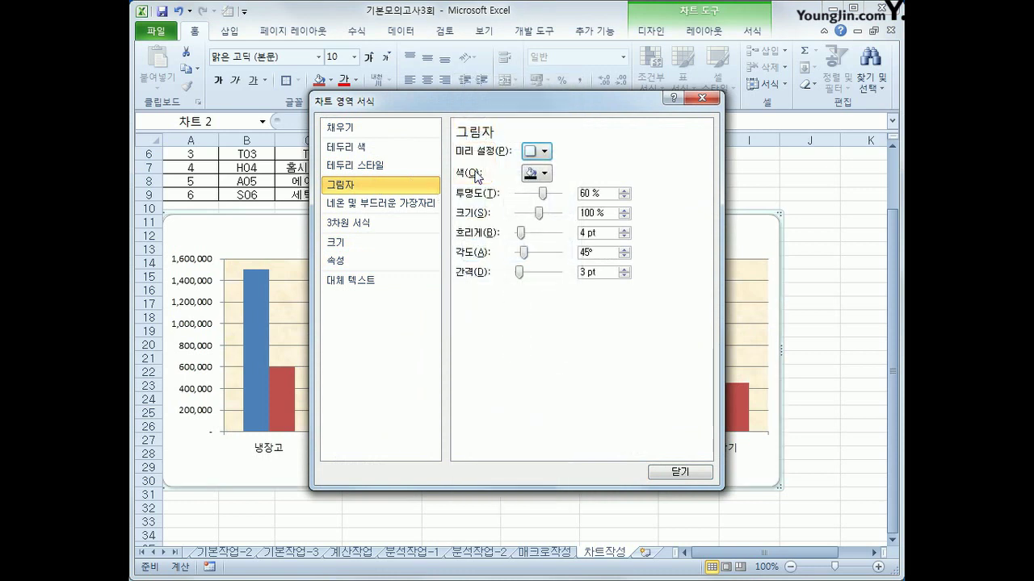
pyautogui.click(695, 473)
pyautogui.click(807, 467)
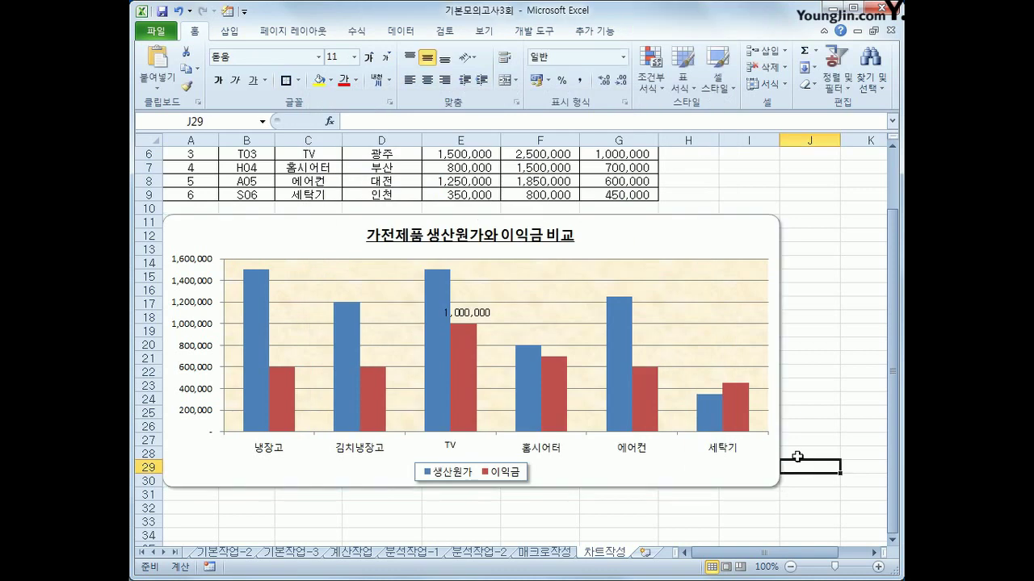